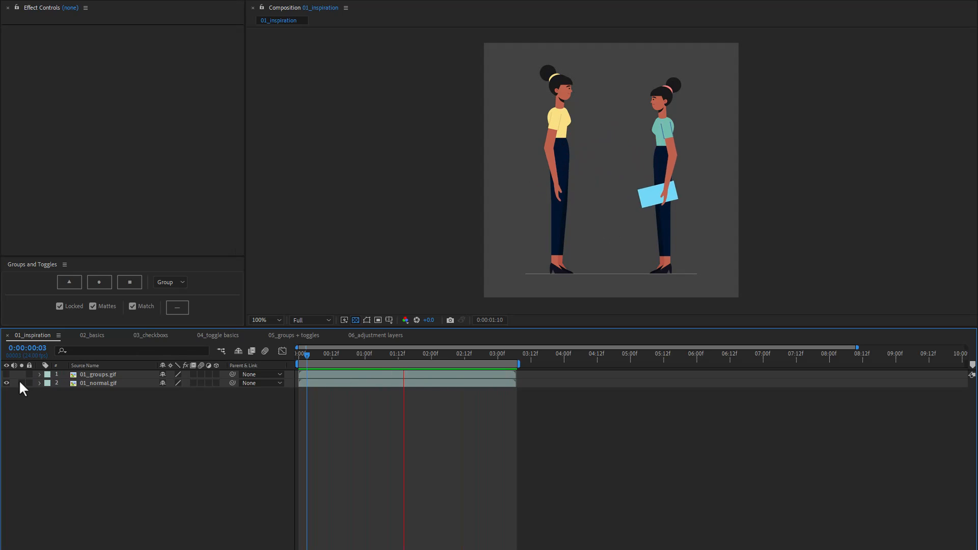
Hide the 01_normal.gif layer and show the 01_groups.gif layer in the 01_inspiration composition.
left_click(6, 383)
left_click(6, 374)
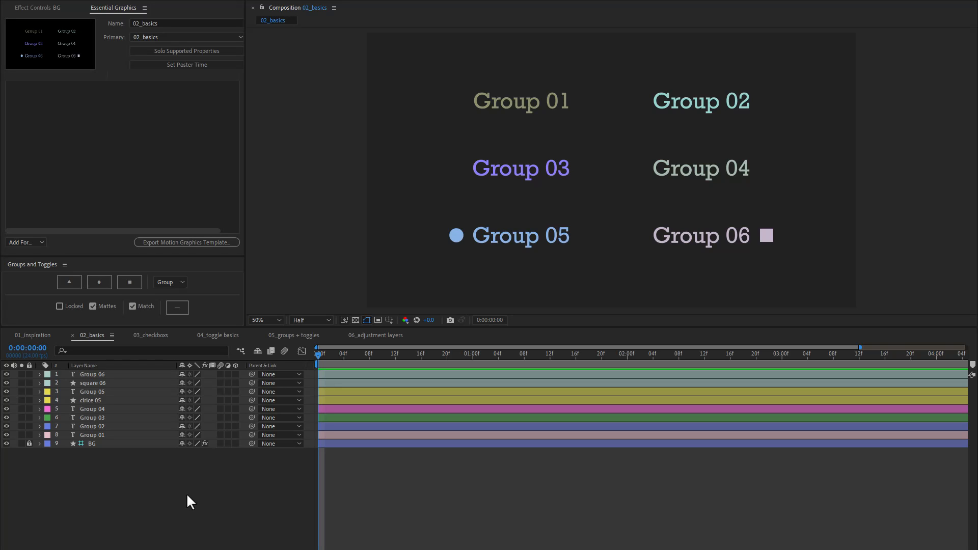
Create one group from the Group 01 text layer and another from the Group 02 text layer with Groups and Toggles.
left_click(96, 436)
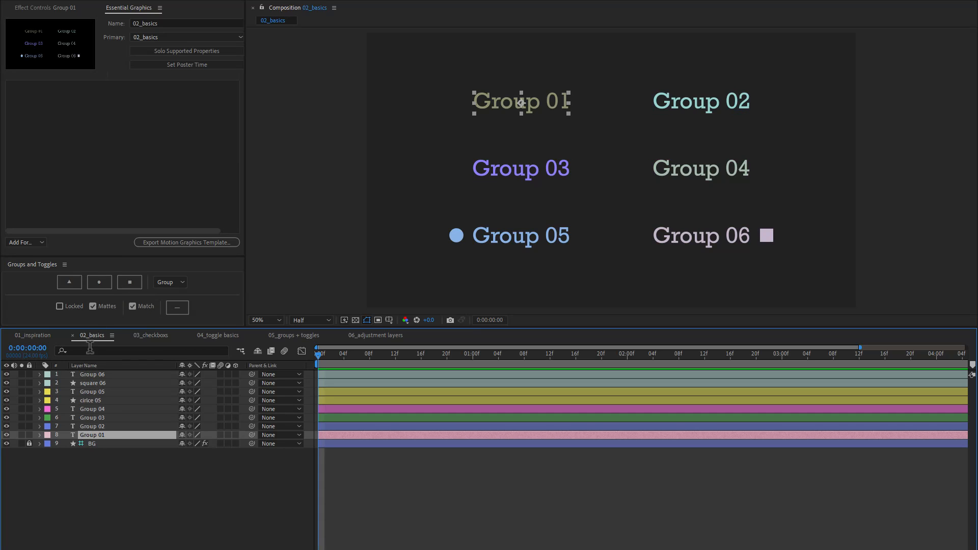
left_click(71, 280)
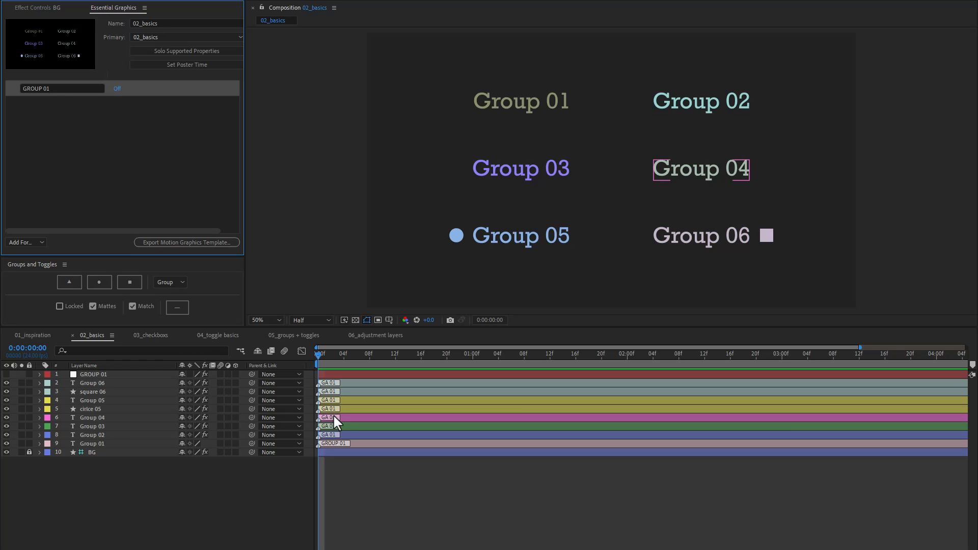
left_click(97, 435)
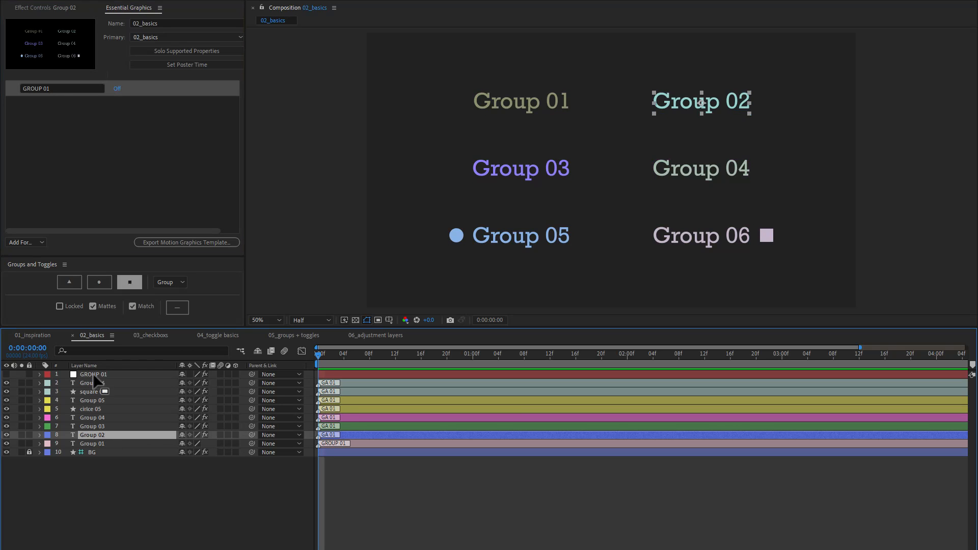
left_click(60, 9)
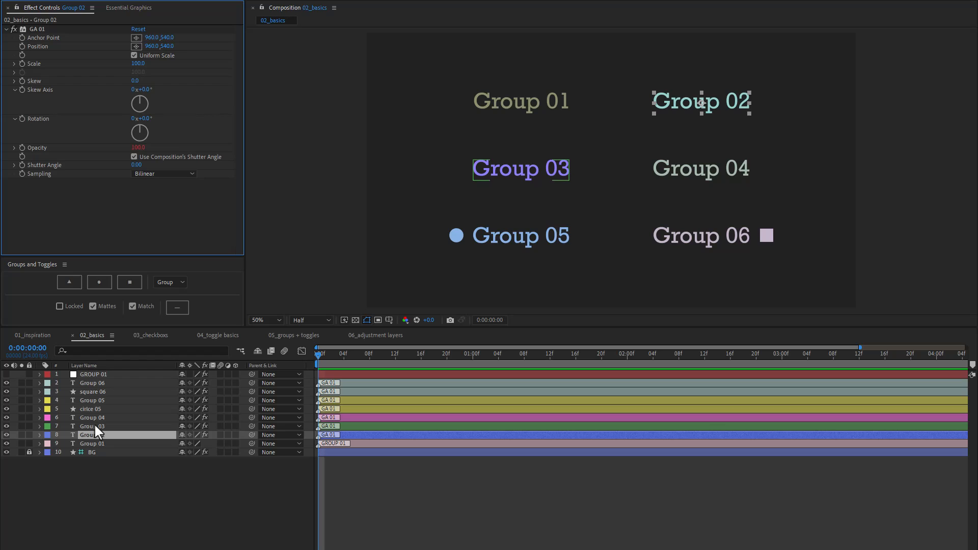
left_click(98, 282)
Create separate groups from the Group 03 and Group 04 text layers with Groups and Toggles.
left_click(106, 435)
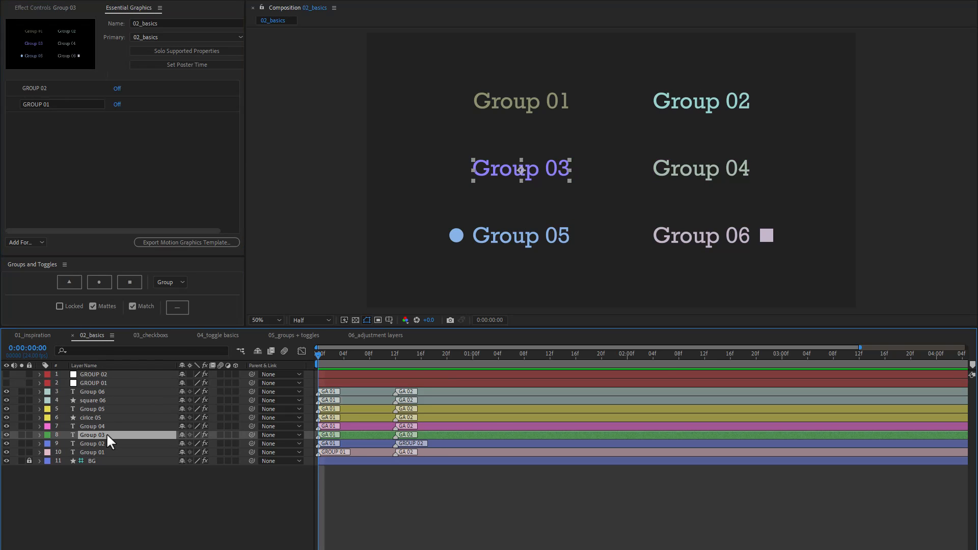
left_click(129, 282)
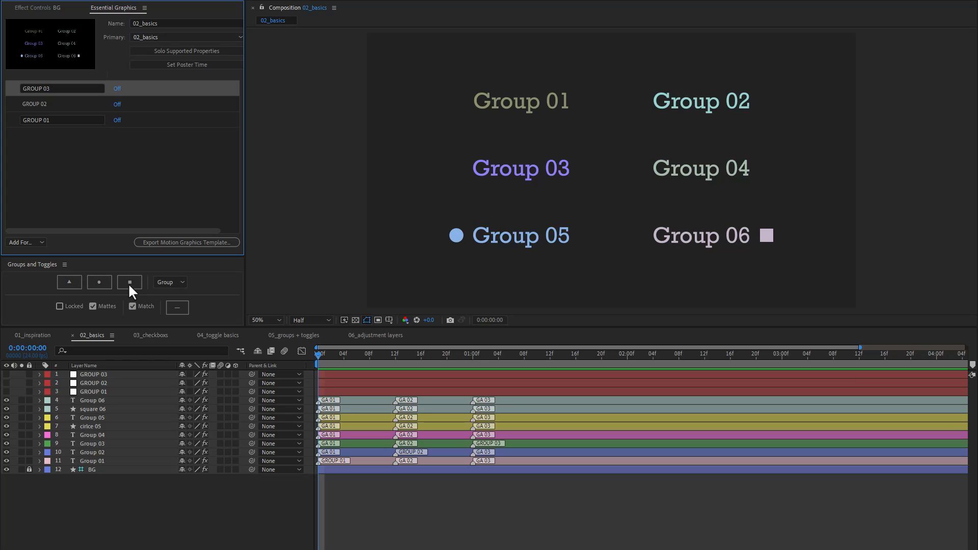
left_click(102, 434)
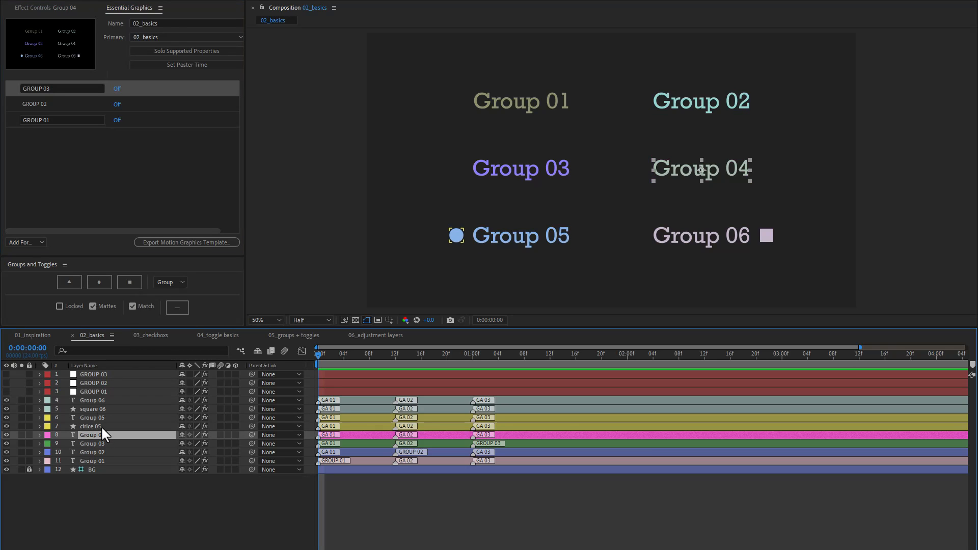
left_click(68, 283)
Group the Group 05 text with its circle layer, and the Group 06 text with the square 06 layer, as two groups.
left_click(95, 434)
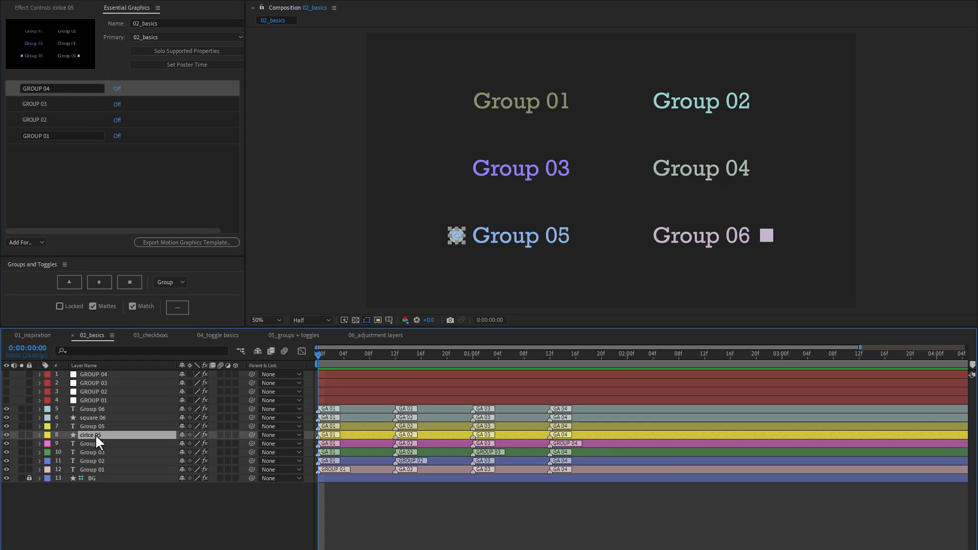
left_click(103, 427, "shift")
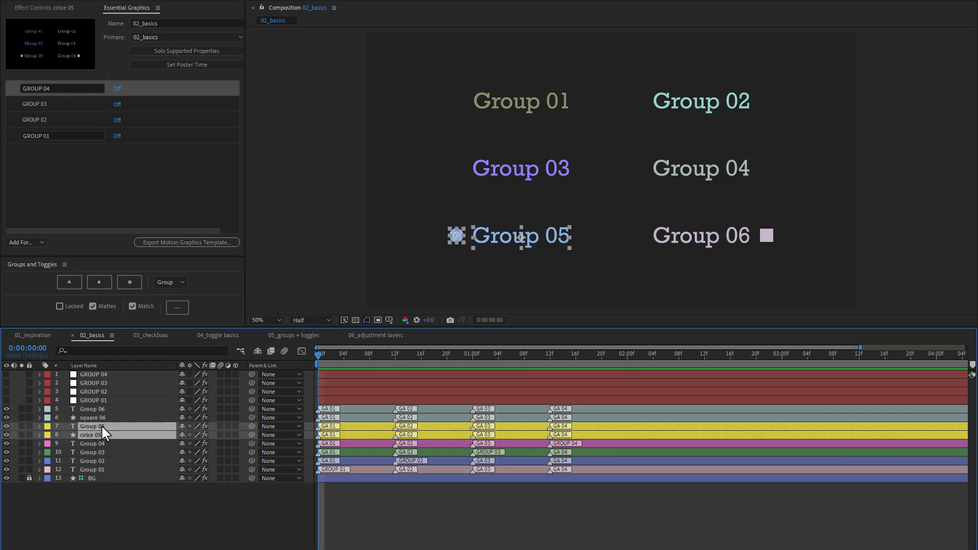
left_click(101, 284)
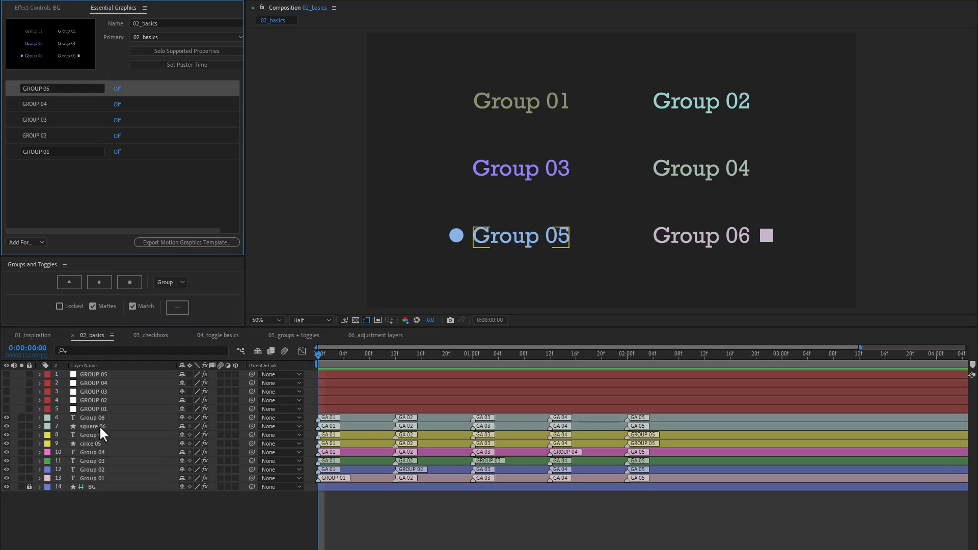
left_click(99, 424)
left_click(99, 417, "shift")
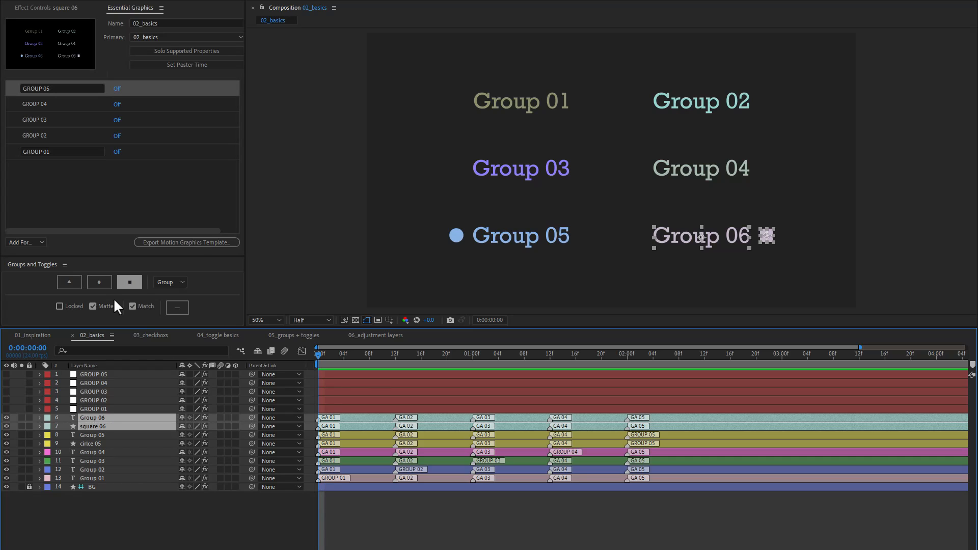
left_click(134, 288)
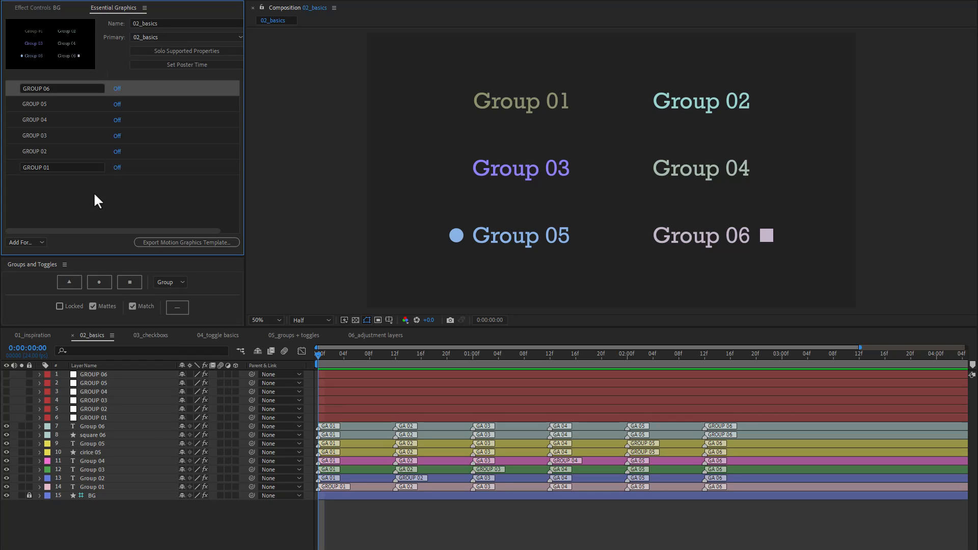
Unlock the BG layer and pre-compose all layers of 02_basics into a composition named "precomp basics".
left_click(31, 496)
left_click_drag(69, 512, 111, 376)
left_click_drag(67, 520, 112, 375)
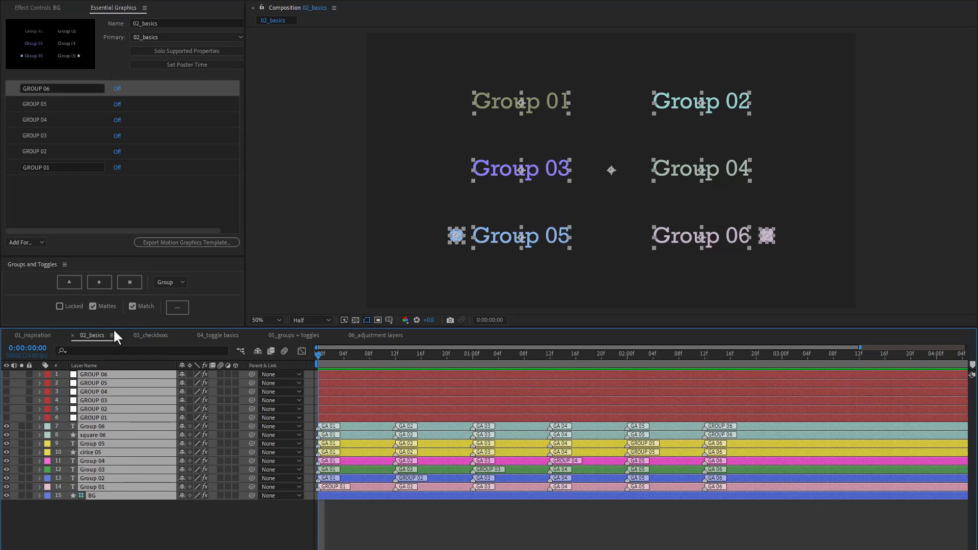
key("ctrl+shift+c")
type("pr")
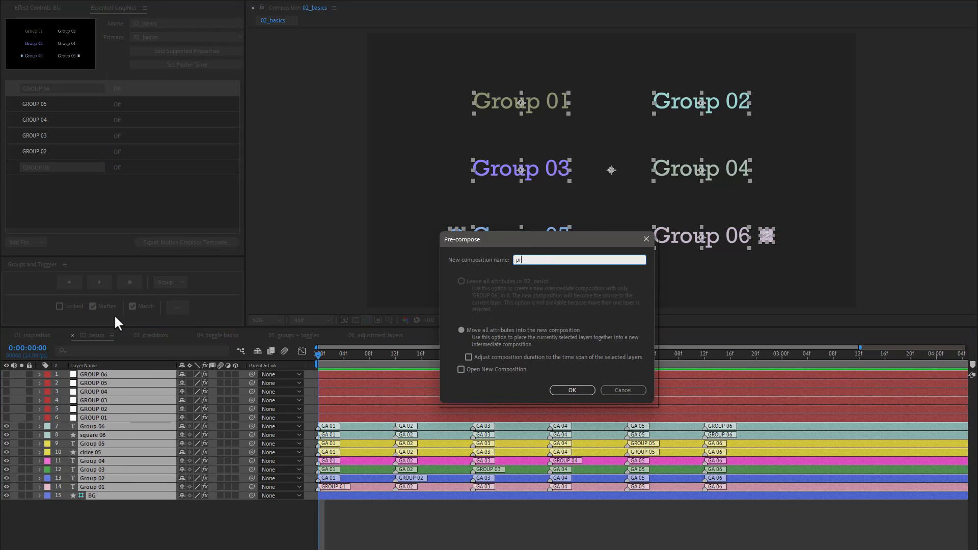
type("ecomp g")
key("BackSpace")
type("basics")
key("Return")
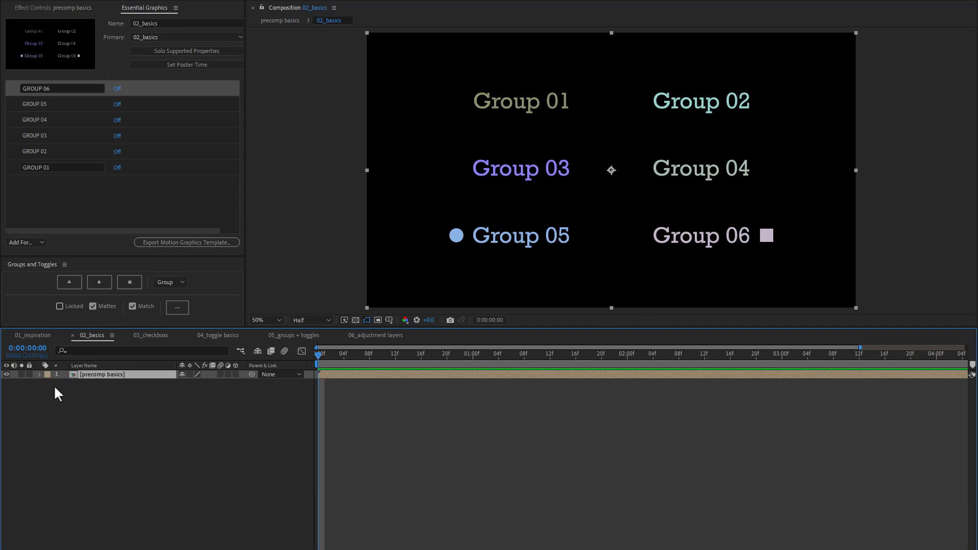
Expand the Essential Properties of precomp basics and test GROUP 06, GROUP 05 and GROUP 04 by switching each on and off.
left_click(39, 374)
left_click(48, 392)
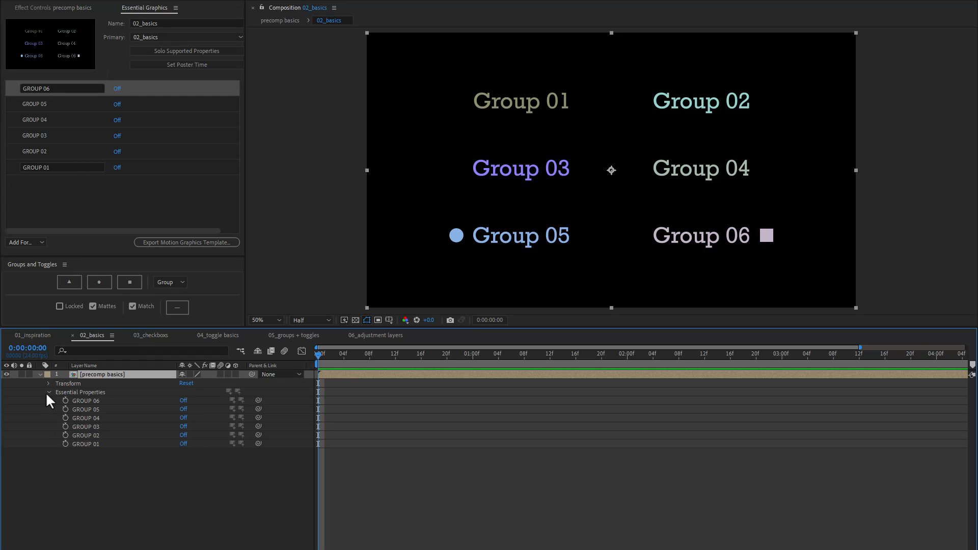
left_click(184, 405)
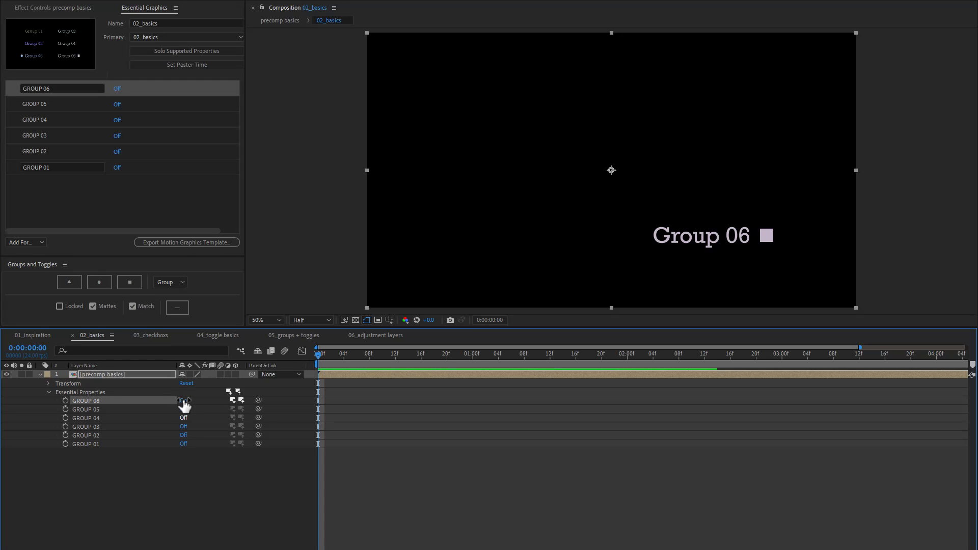
left_click(184, 401)
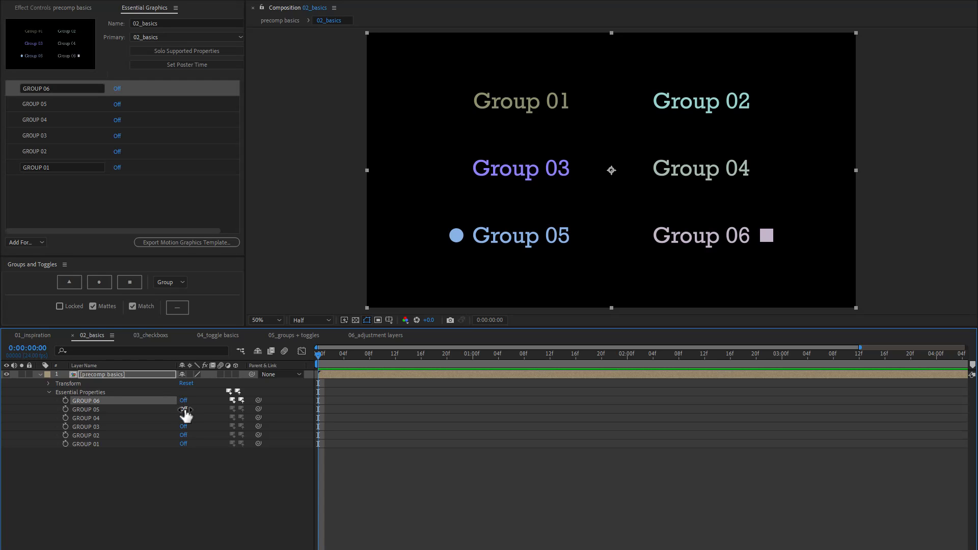
left_click(184, 409)
left_click(184, 409)
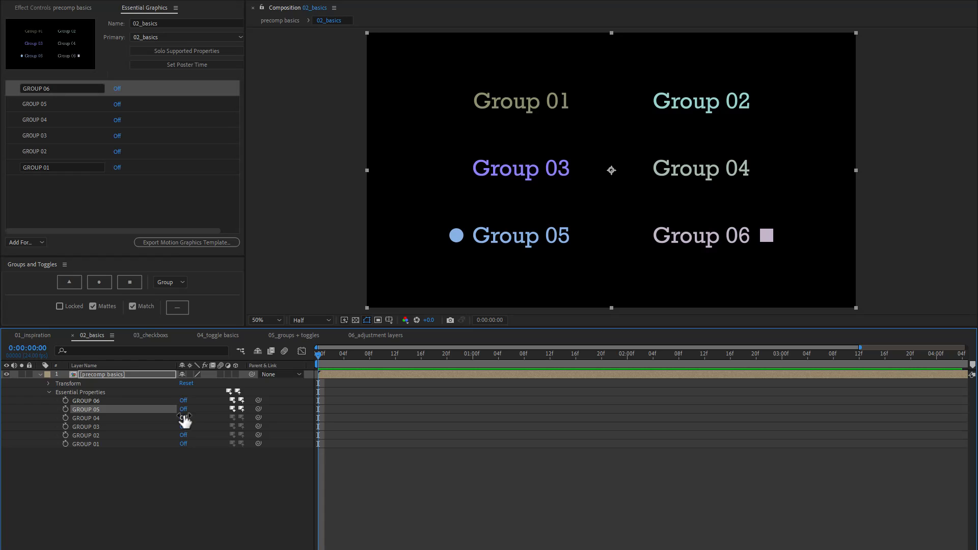
left_click(184, 418)
left_click(184, 418)
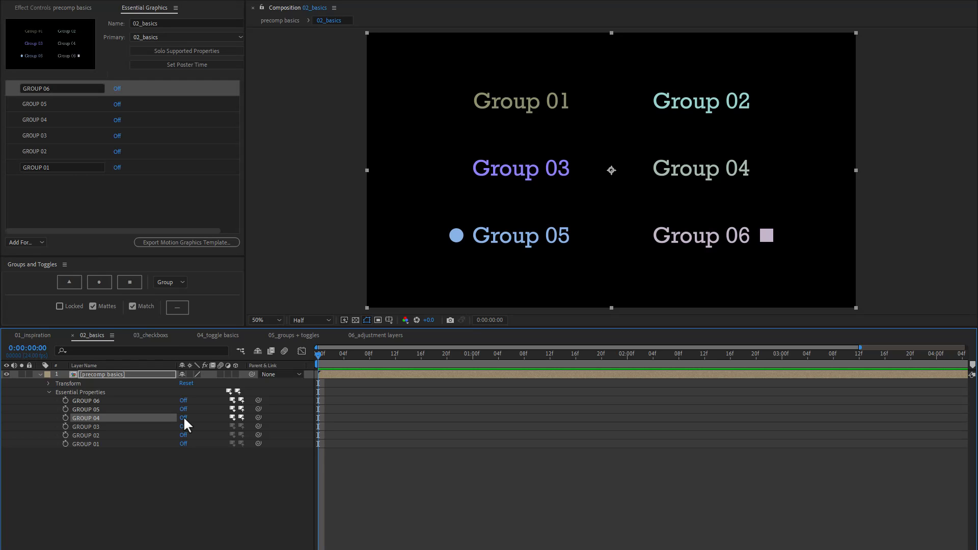
Split all six GROUP essential properties of precomp basics into separate layers and hide the original precomp layer.
left_click_drag(71, 459, 89, 400)
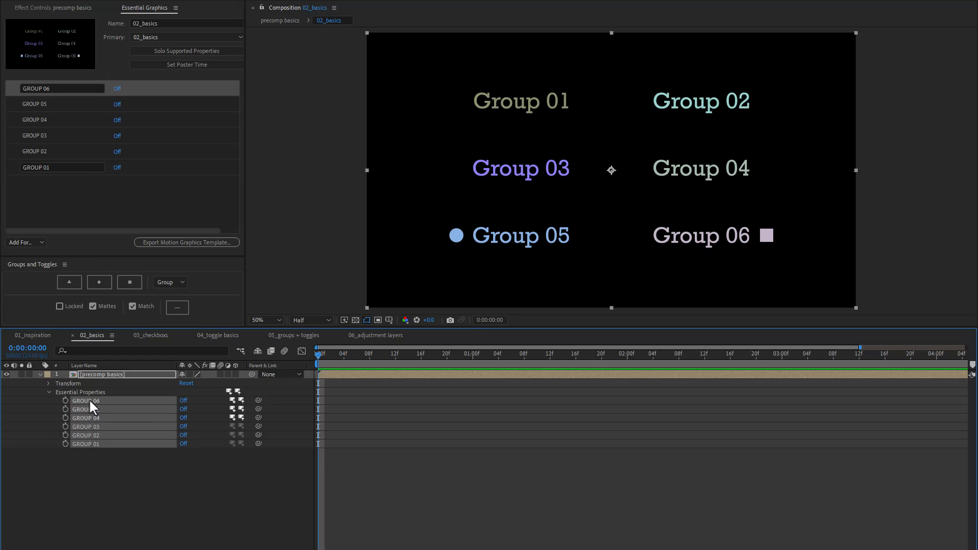
left_click(184, 309)
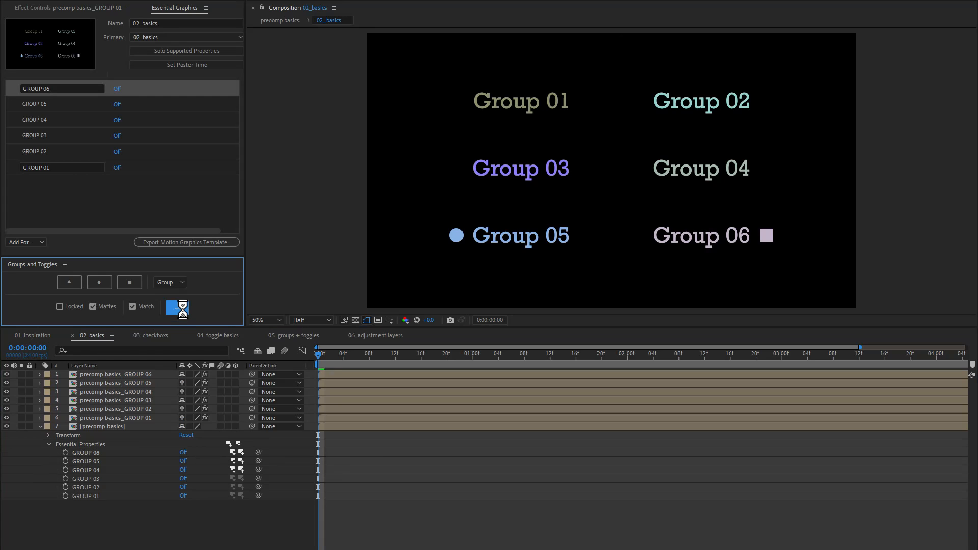
left_click(39, 426)
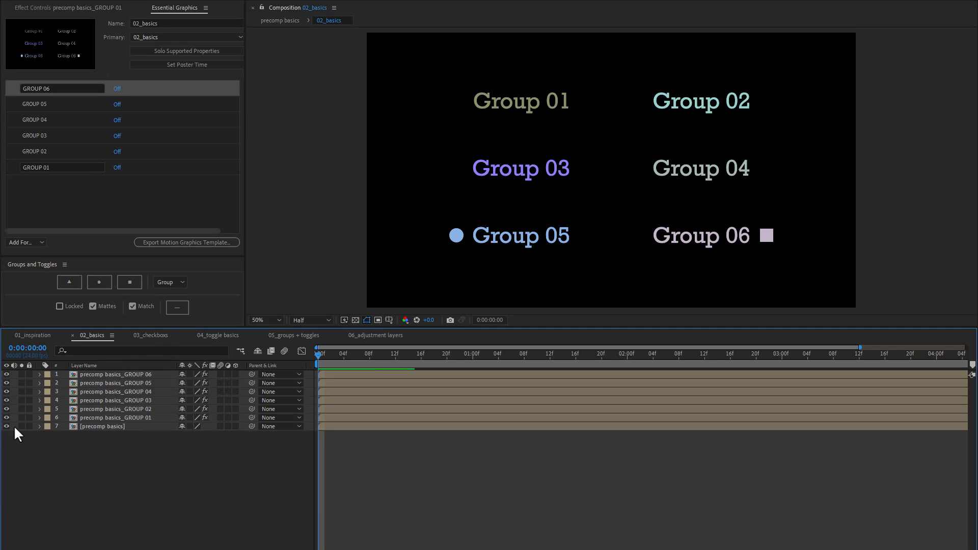
left_click(101, 427)
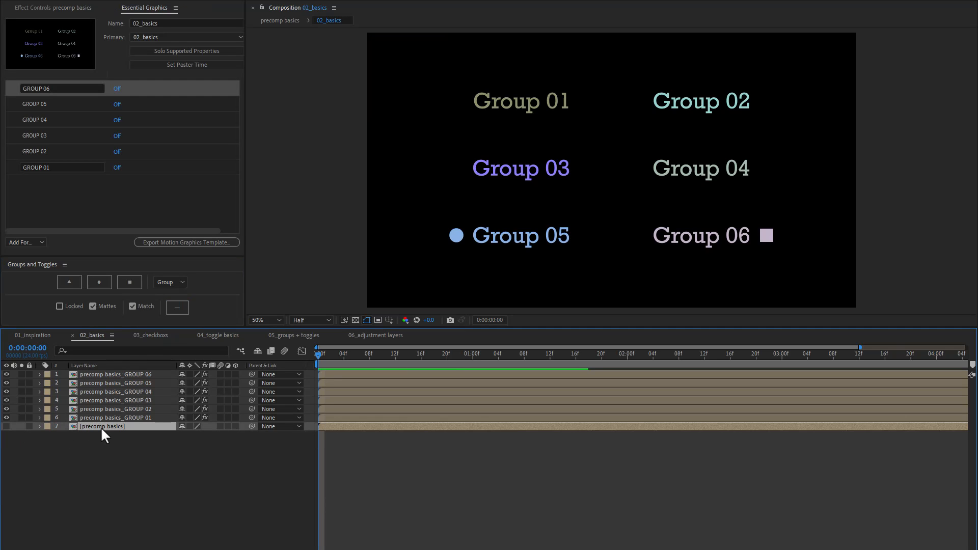
Solo each split precomp layer in turn, from GROUP 01 up to GROUP 06, to check its contents.
left_click(127, 417)
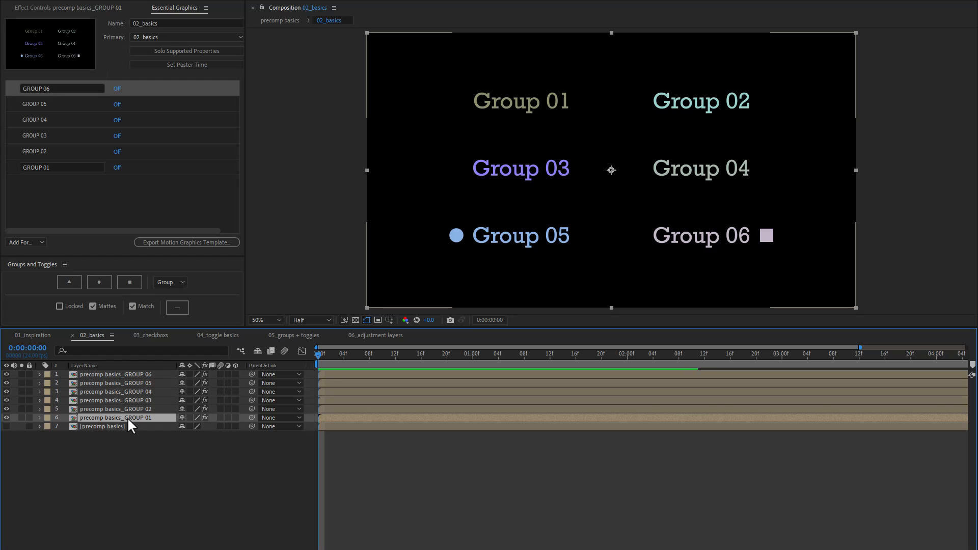
key("alt+s")
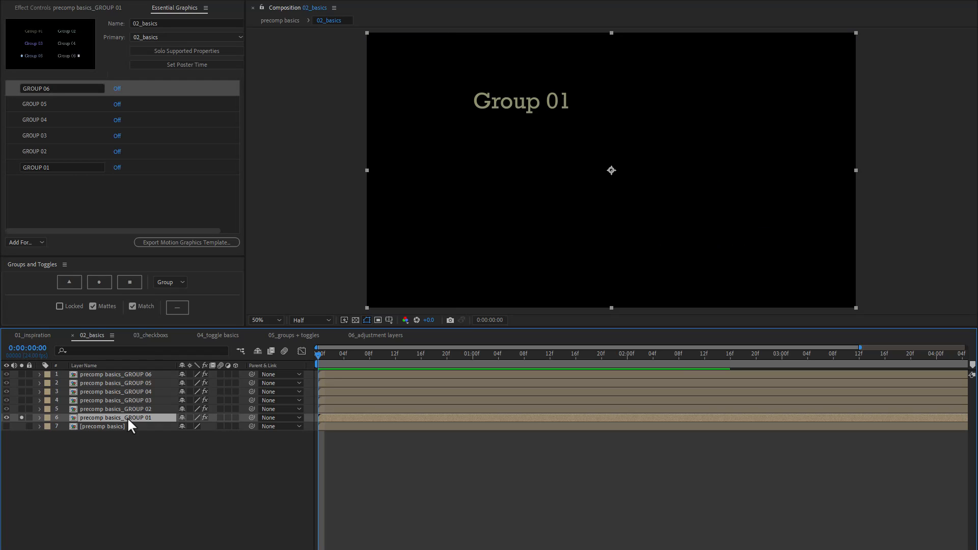
key("alt+s")
left_click(133, 410)
key("alt+s")
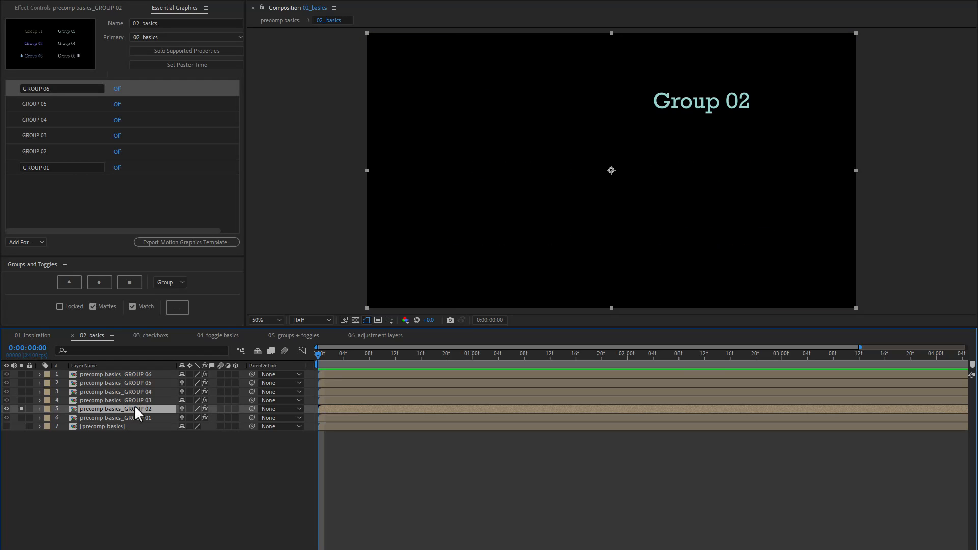
key("alt+s")
left_click(136, 400)
key("alt+s")
key("alt+s")
left_click(139, 392)
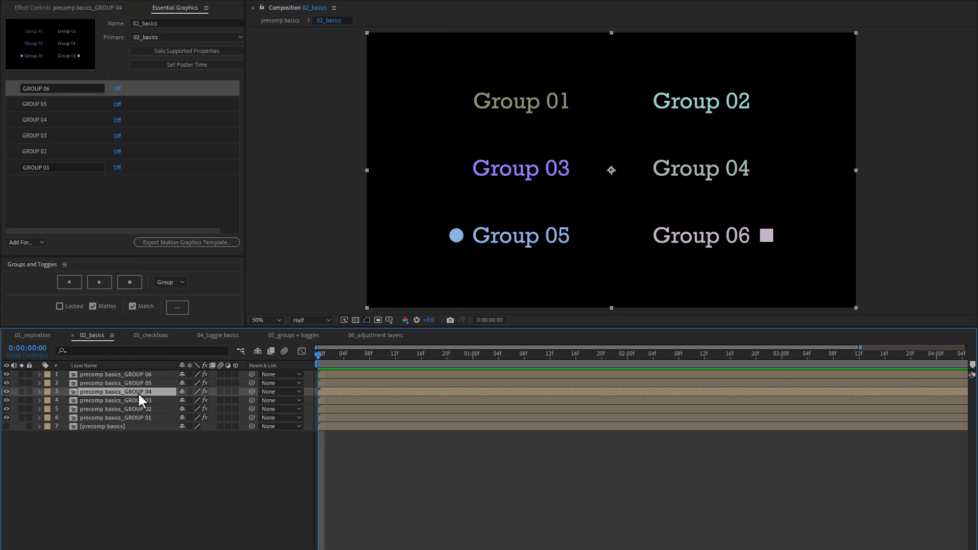
key("alt+s")
key("alt+s")
left_click(142, 382)
key("alt+s")
key("alt+s")
left_click(142, 374)
key("alt+s")
key("alt+s")
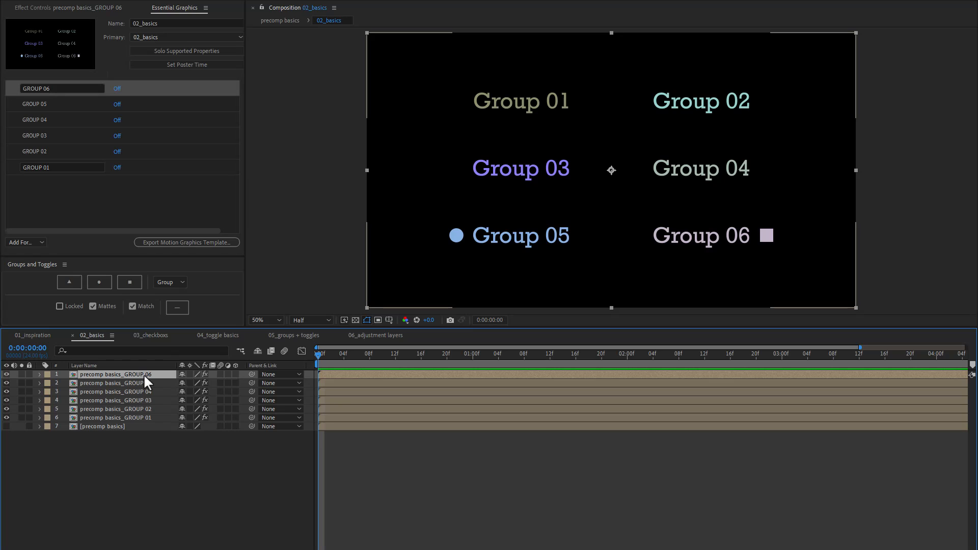
Draw a yellow rectangle over the Group 03 text and place its shape layer between the GROUP 04 and GROUP 03 layers.
left_click(19, 2)
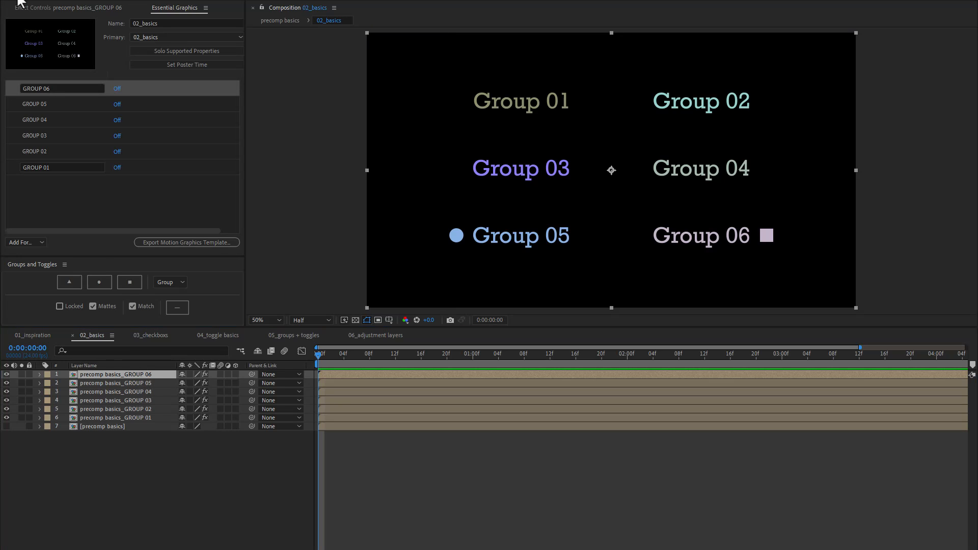
left_click(124, 458)
left_click_drag(440, 118, 555, 200)
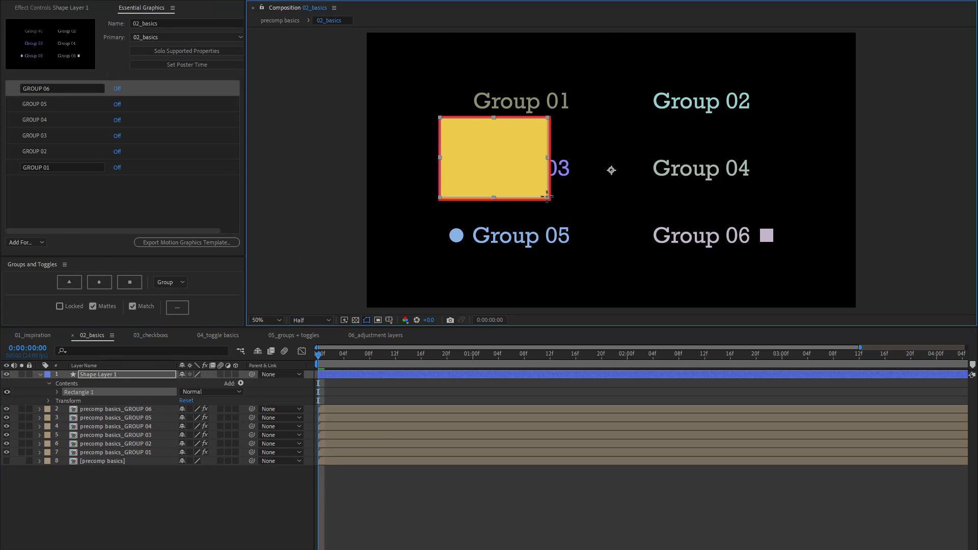
left_click_drag(102, 375, 117, 426)
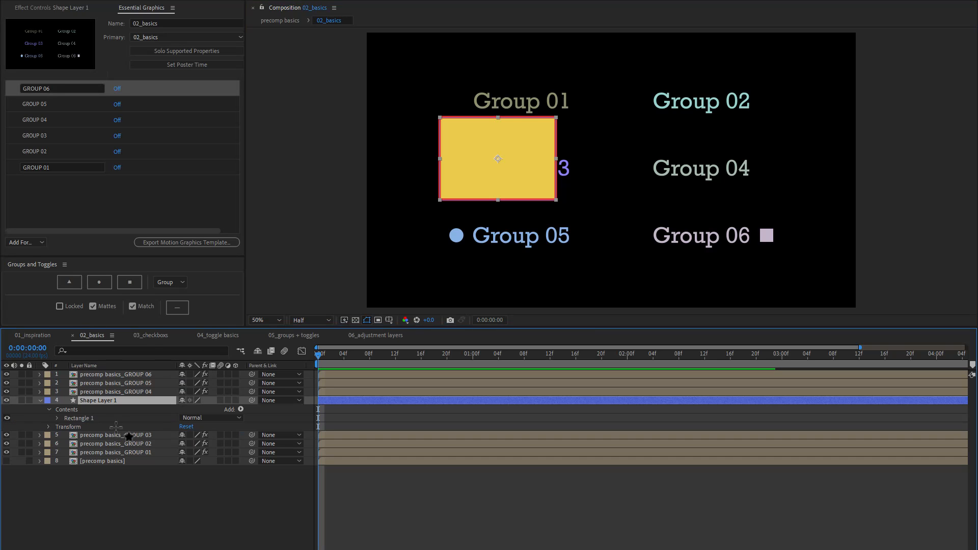
Widen and heighten the yellow rectangle and move it over the Group 02 and Group 04 text.
left_click_drag(555, 158, 731, 147)
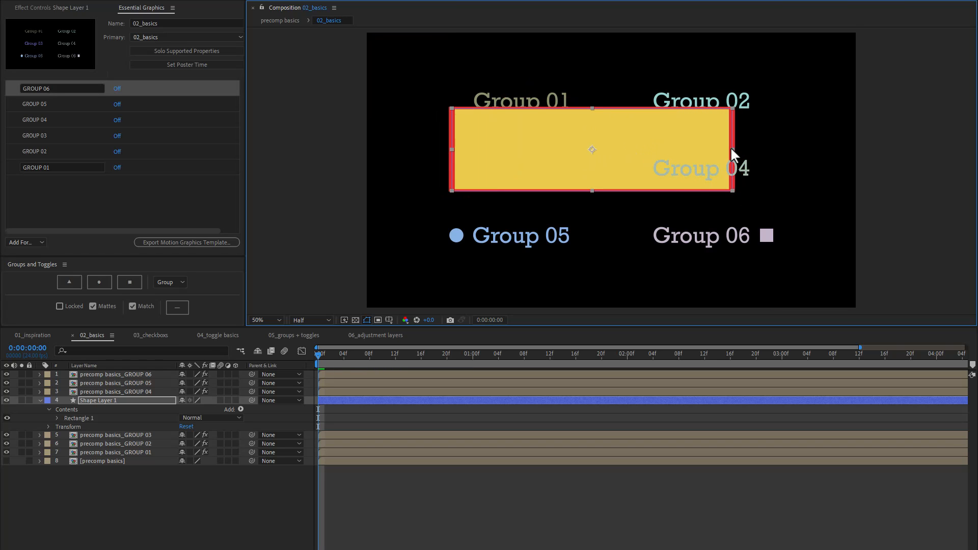
left_click_drag(595, 111, 598, 93)
left_click_drag(641, 131, 684, 104)
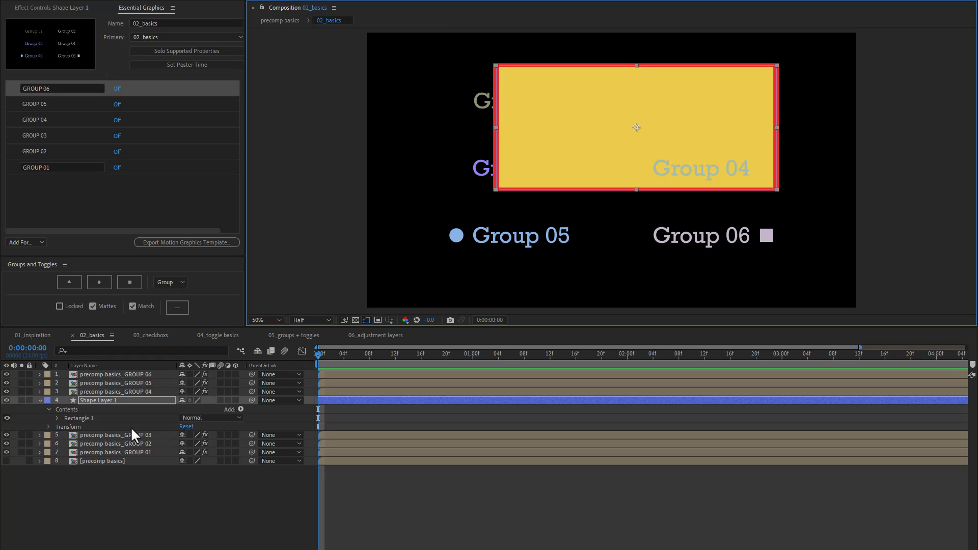
Nudge the yellow rectangle slightly up and to the left in the 02_basics composition.
left_click_drag(589, 150, 576, 133)
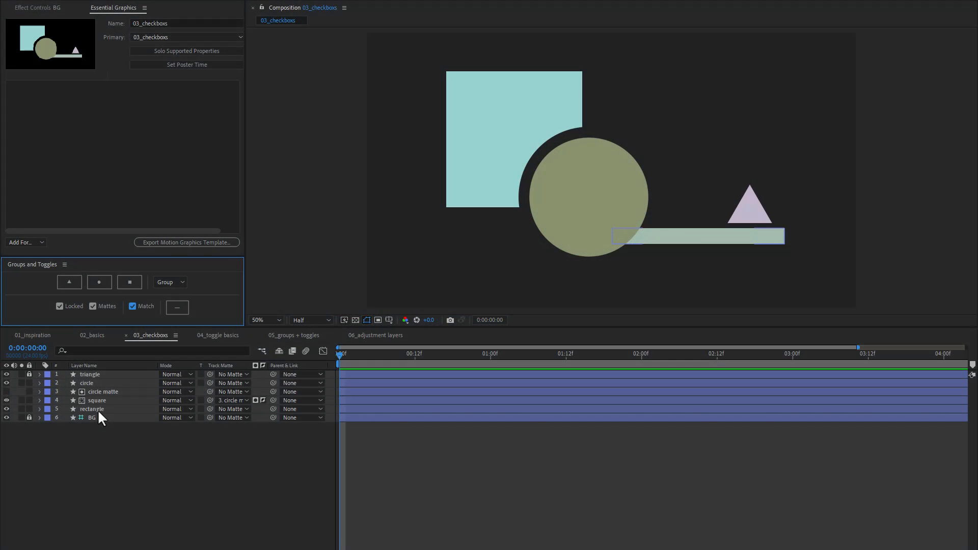
Assign the rectangle layer of the 03_checkboxs composition to Group 01 with Locked, Mattes and Match enabled.
left_click(98, 410)
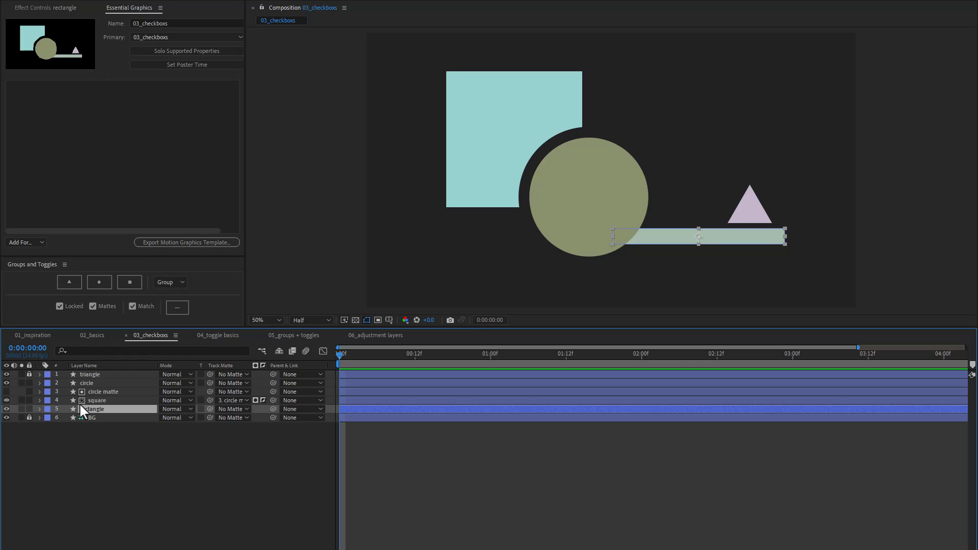
left_click(69, 282)
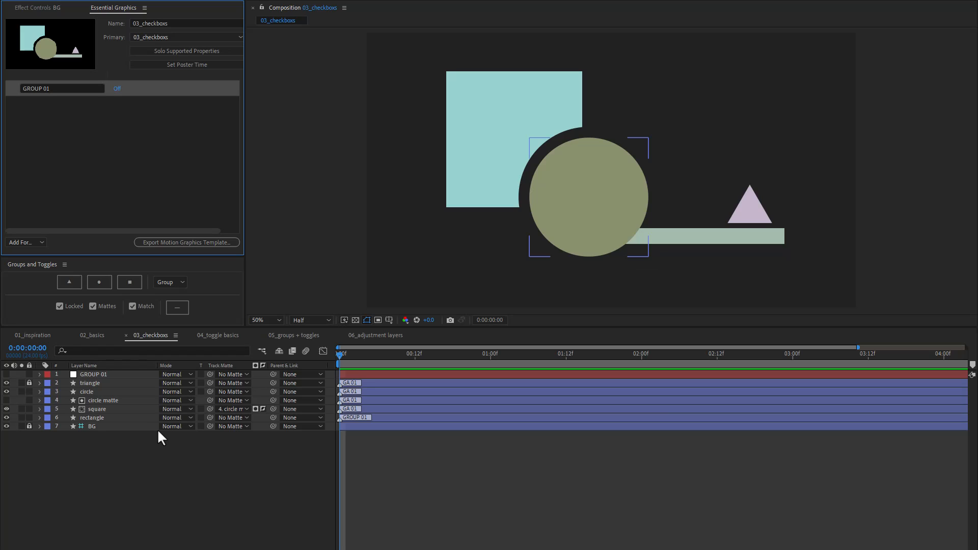
Assign the circle layer to Group 01, overwriting the existing group.
left_click(586, 216)
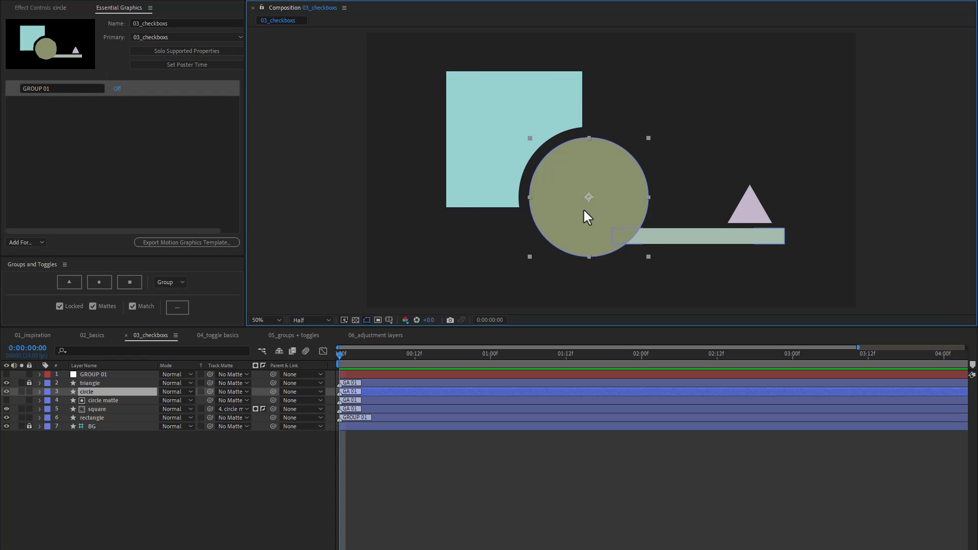
left_click(73, 283)
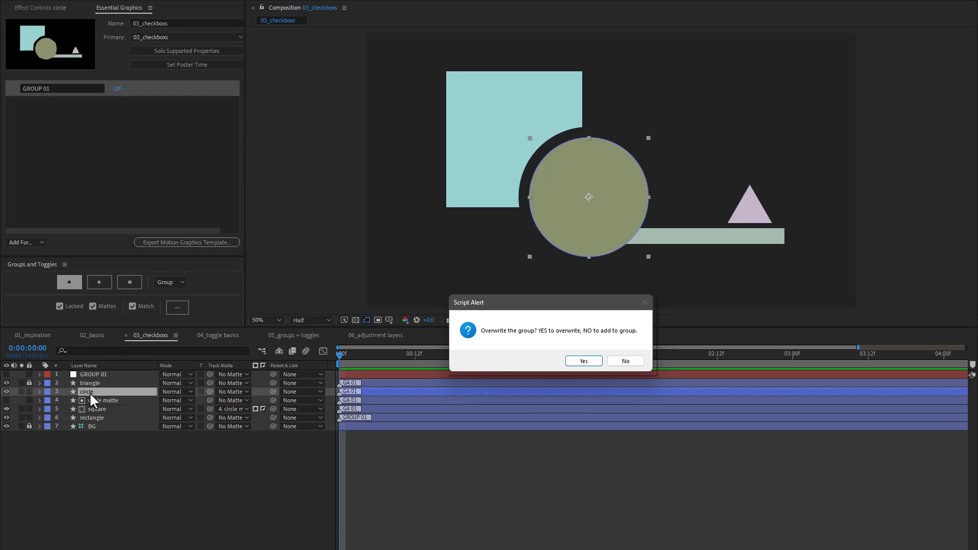
left_click(583, 361)
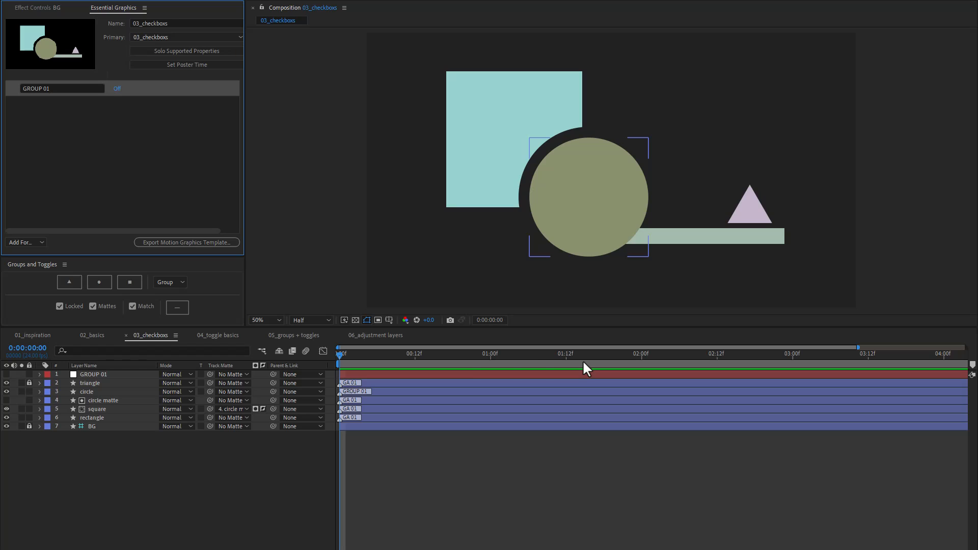
Add the circle layer to the existing Group 01 alongside the rectangle layer instead of overwriting the group.
left_click(107, 390)
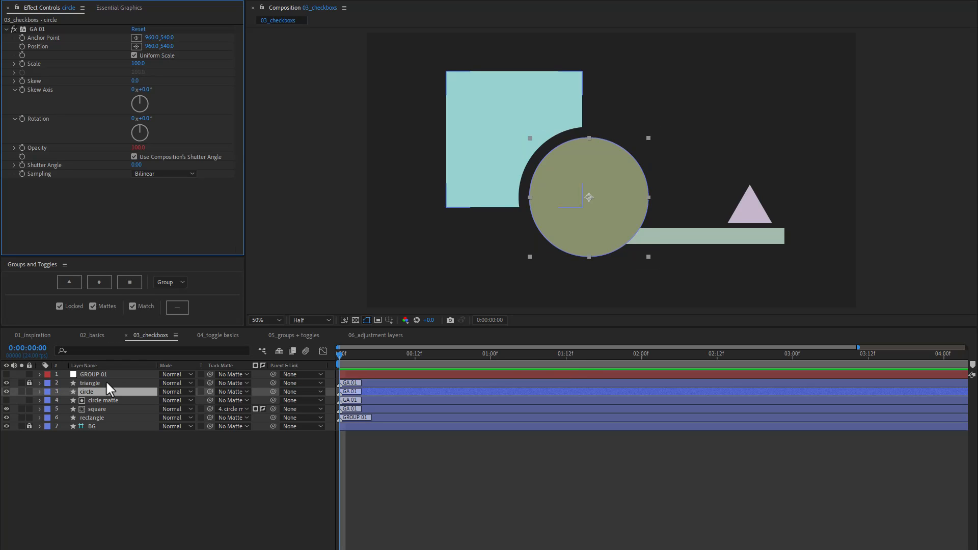
left_click(67, 287)
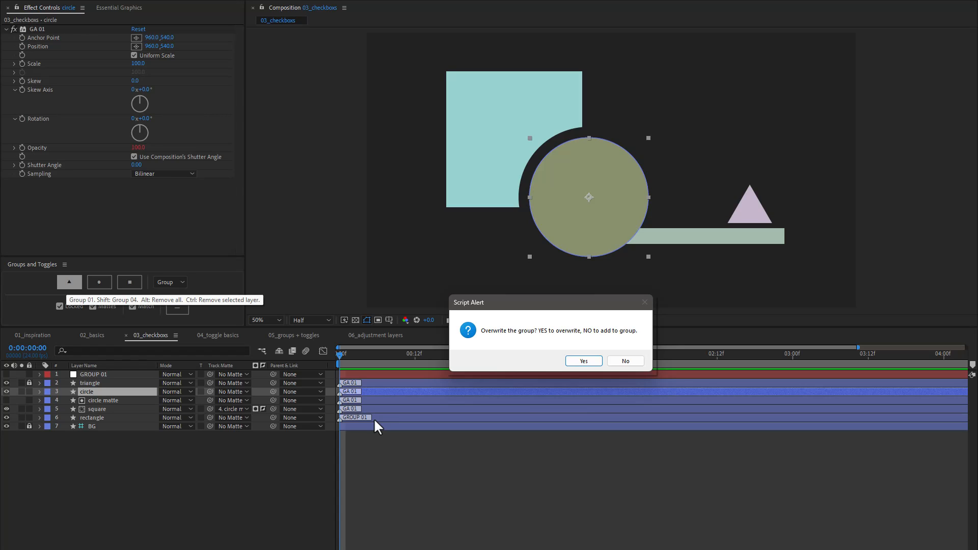
left_click(626, 362)
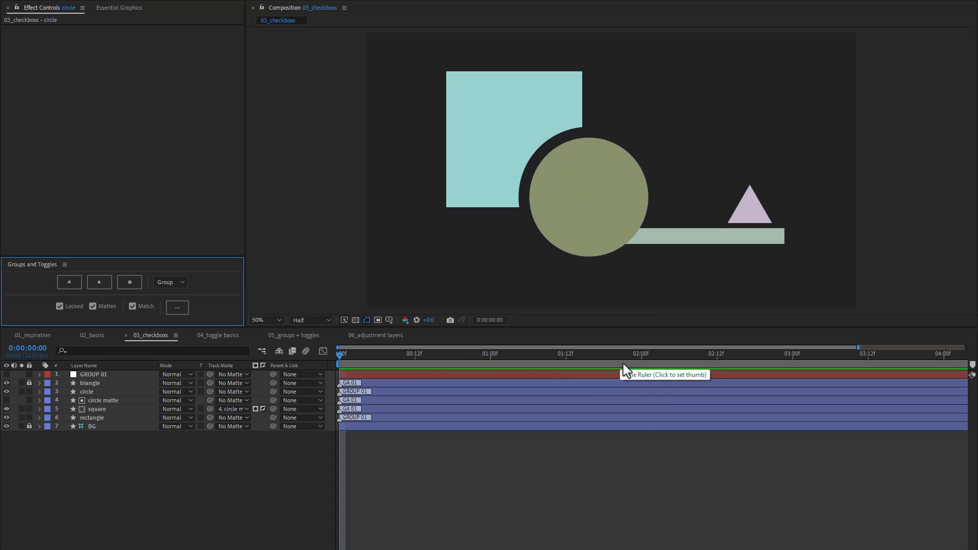
left_click(384, 400)
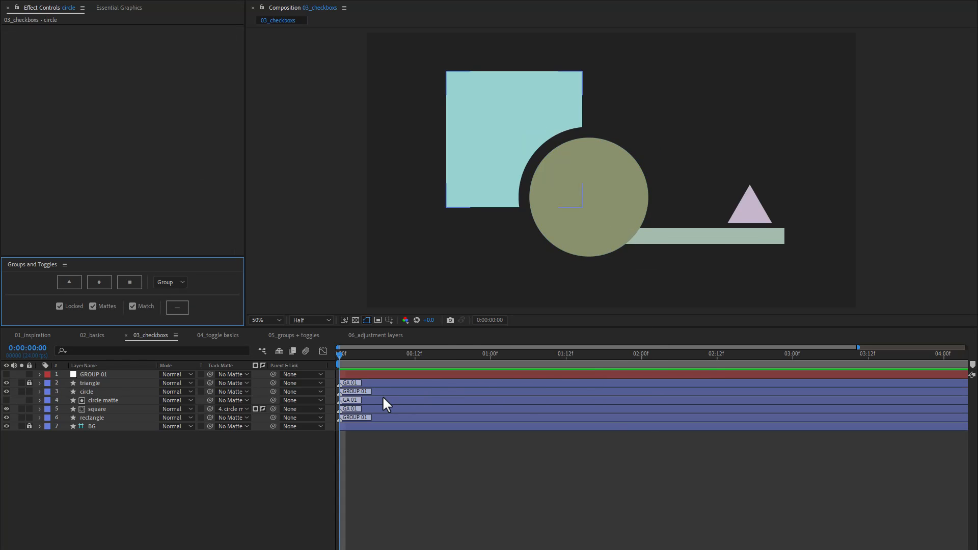
left_click(385, 402)
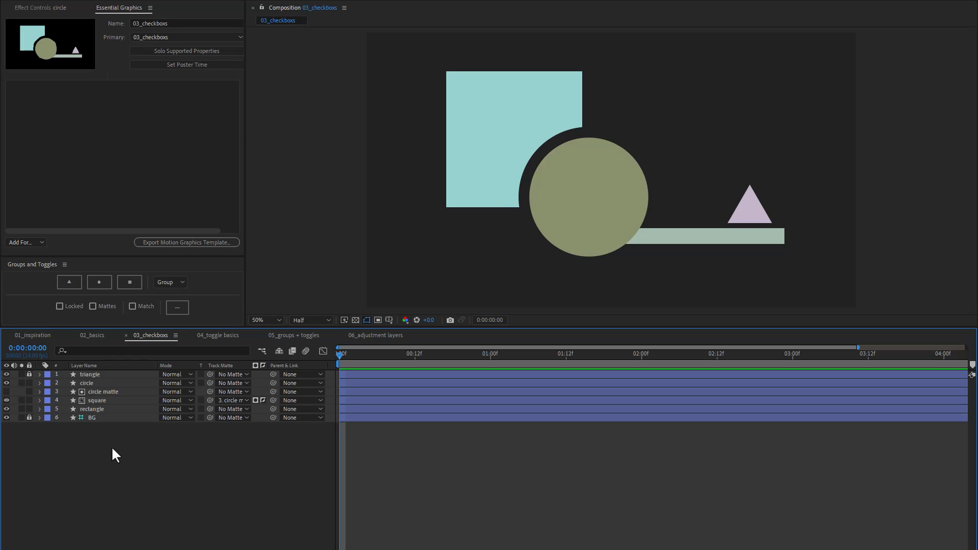
Assign the circle layer to Group 01 with Locked, Mattes and Match disabled, and turn the GROUP 01 checkbox on.
left_click(96, 386)
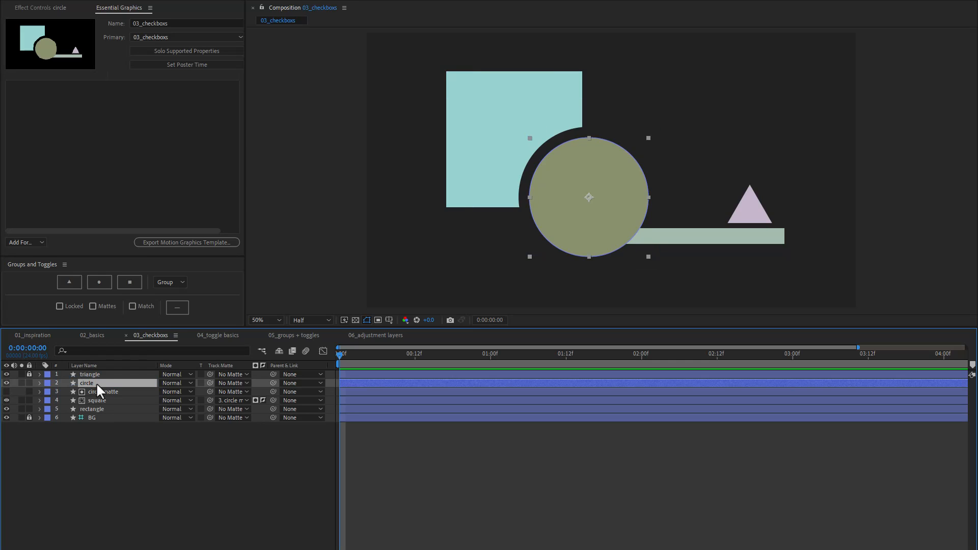
left_click(78, 287)
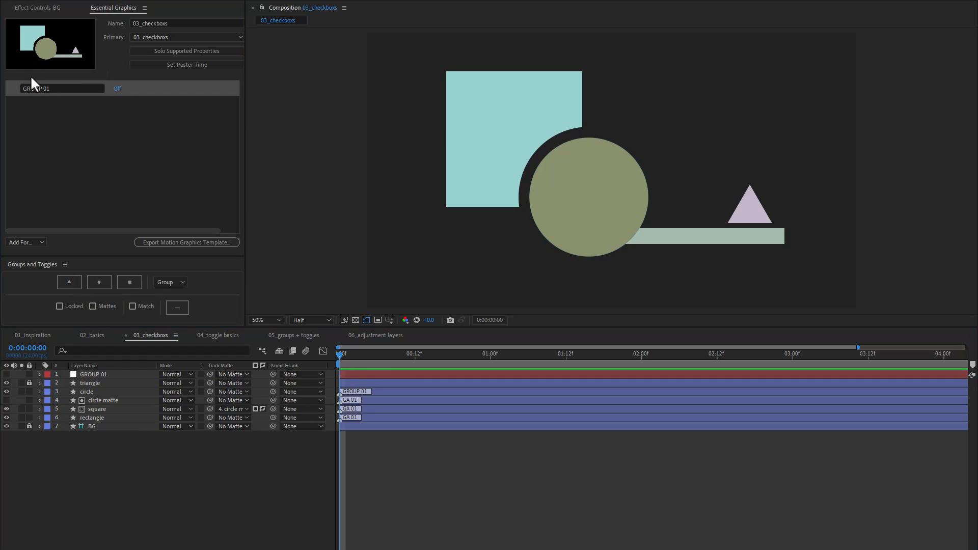
left_click(118, 94)
left_click(117, 90)
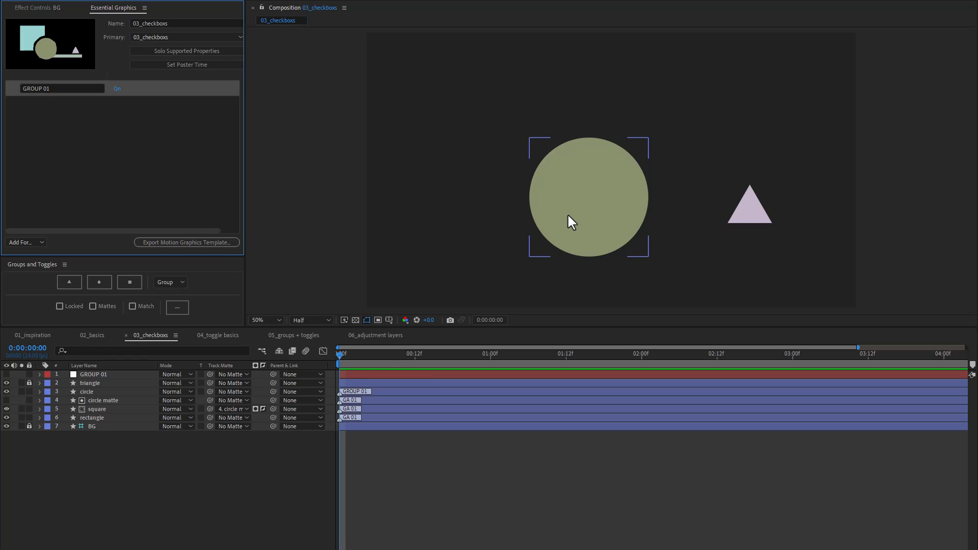
Enable the Locked option, remove the existing Group 01 and assign the circle layer to Group 01 again.
left_click(60, 306)
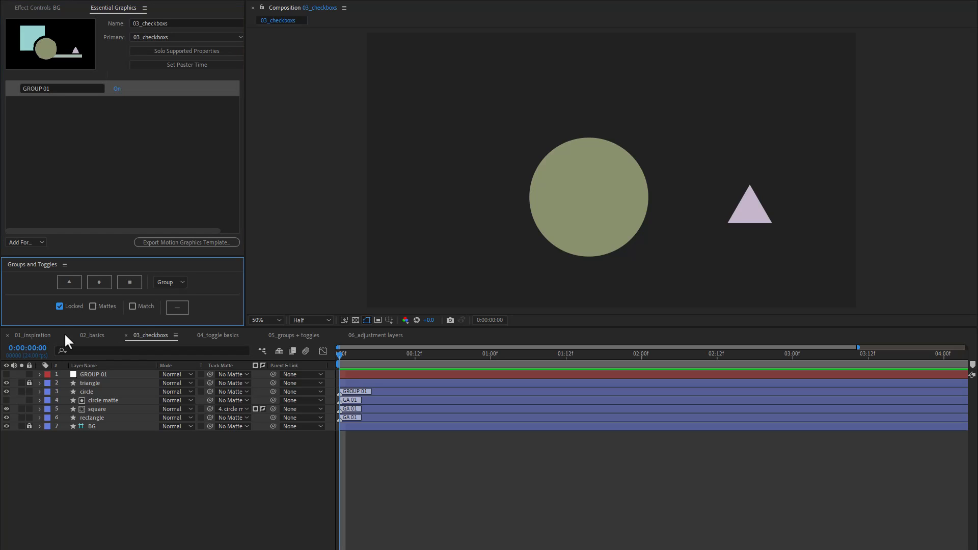
left_click(94, 392)
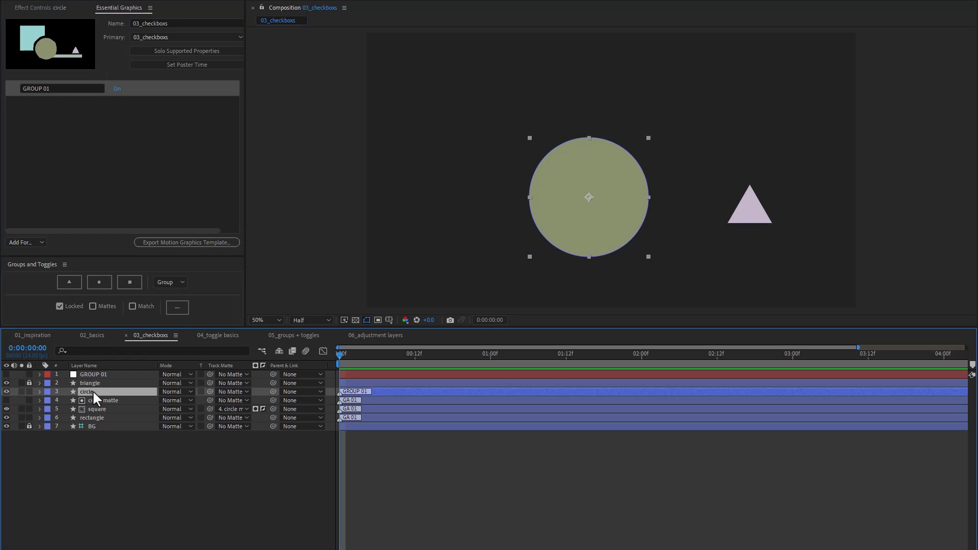
left_click(72, 286)
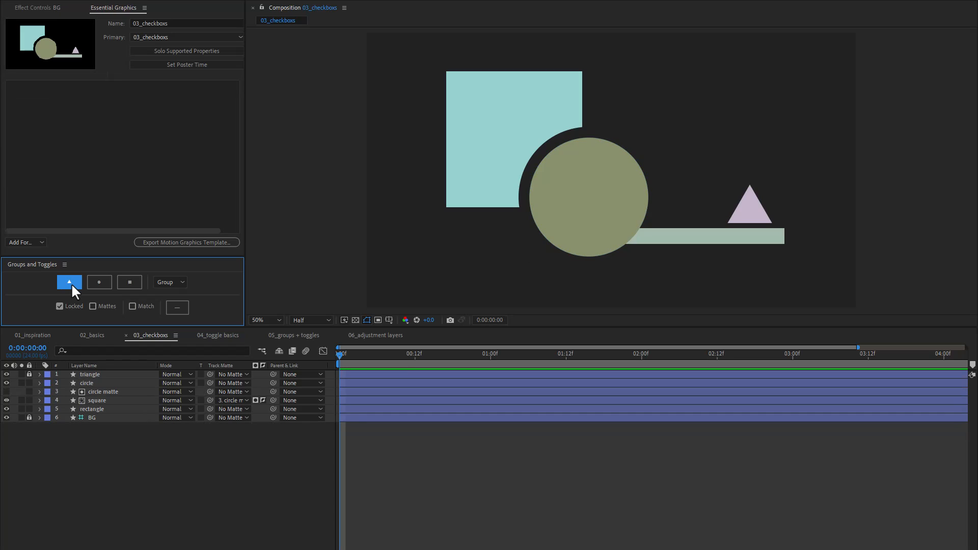
left_click(92, 386)
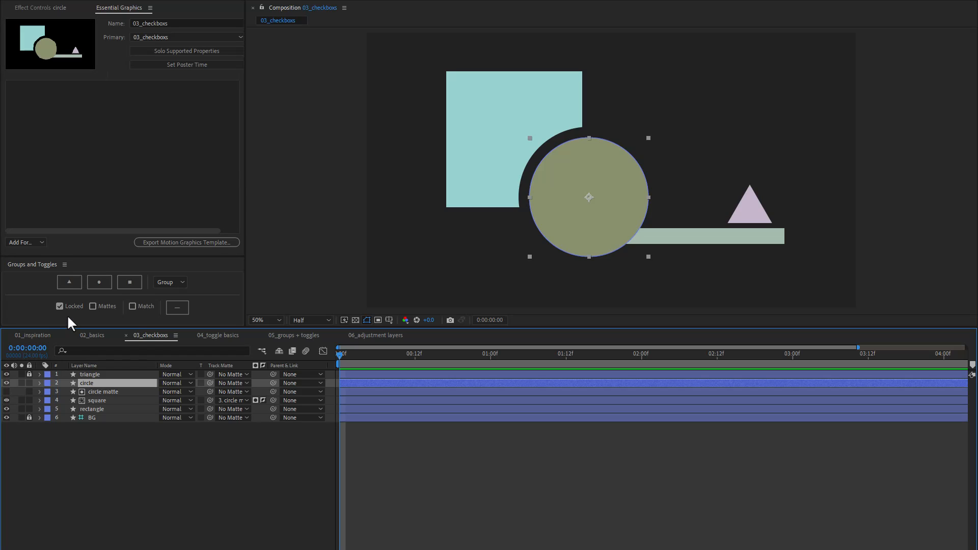
left_click(70, 285)
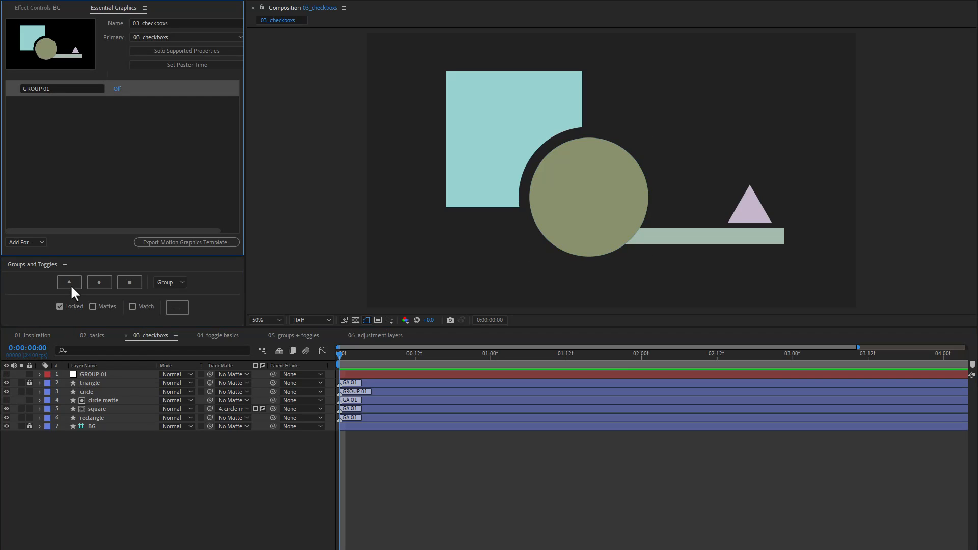
Switch the GROUP 01 checkbox on and off to check how the locked triangle layer behaves.
left_click(117, 89)
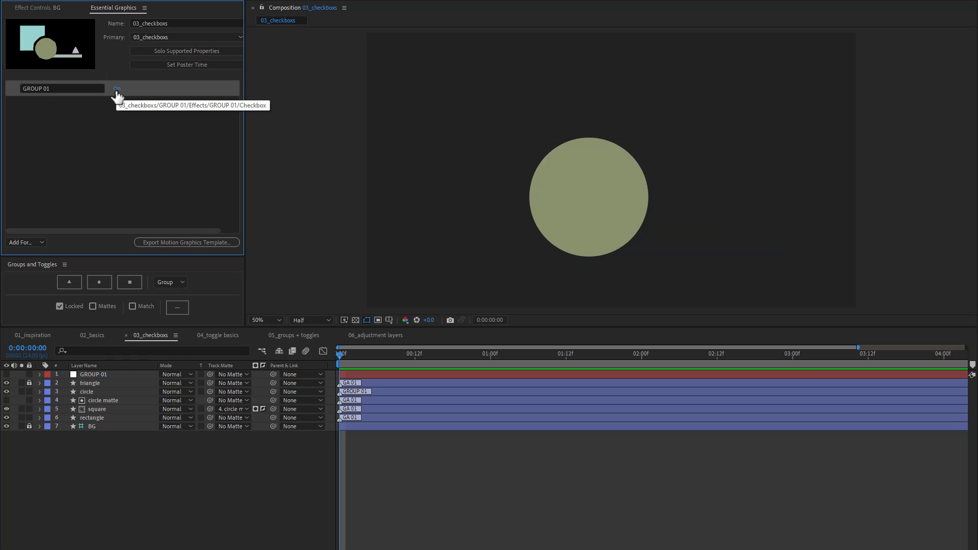
left_click(116, 91)
left_click(117, 90)
left_click(117, 90)
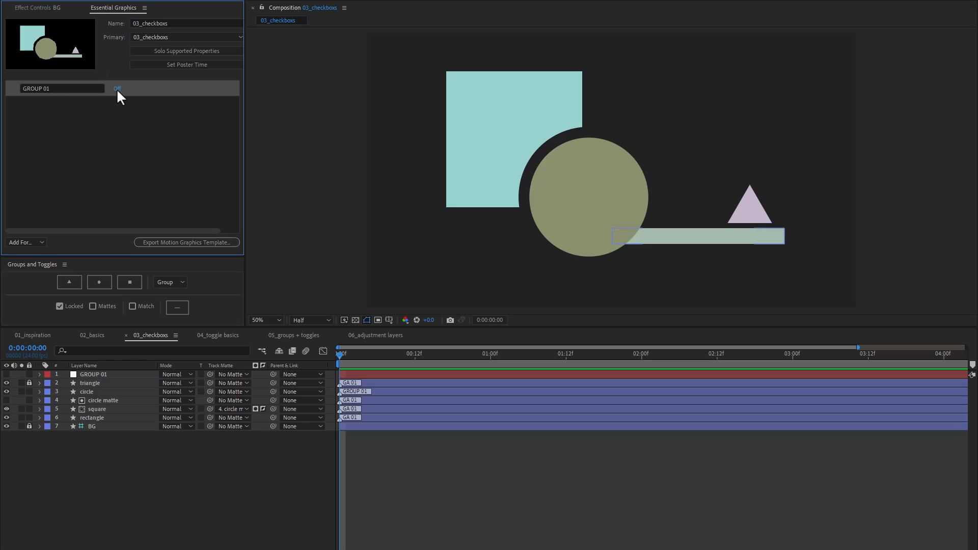
Remove Group 01, assign the square layer to it with Mattes disabled, and turn the GROUP 01 checkbox on.
left_click(58, 308)
left_click(69, 281)
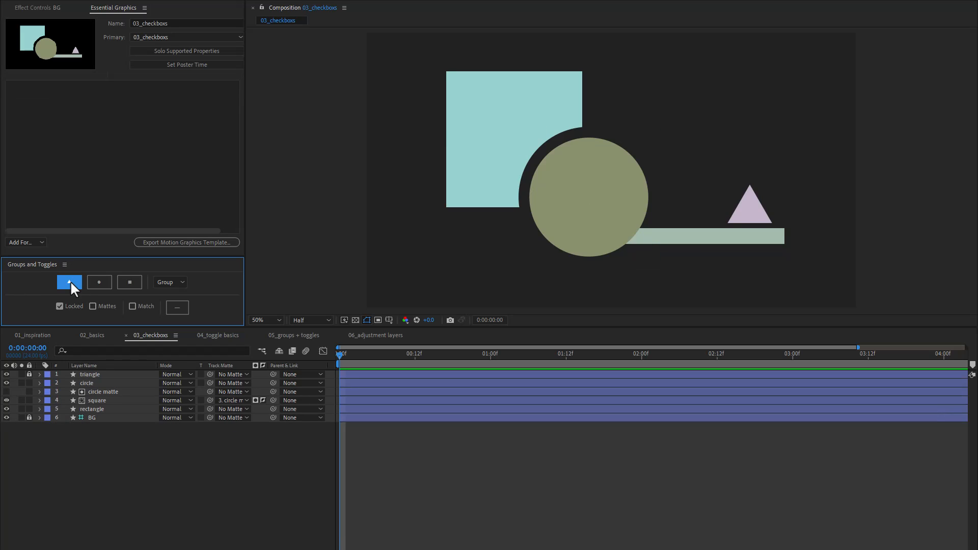
left_click(96, 400)
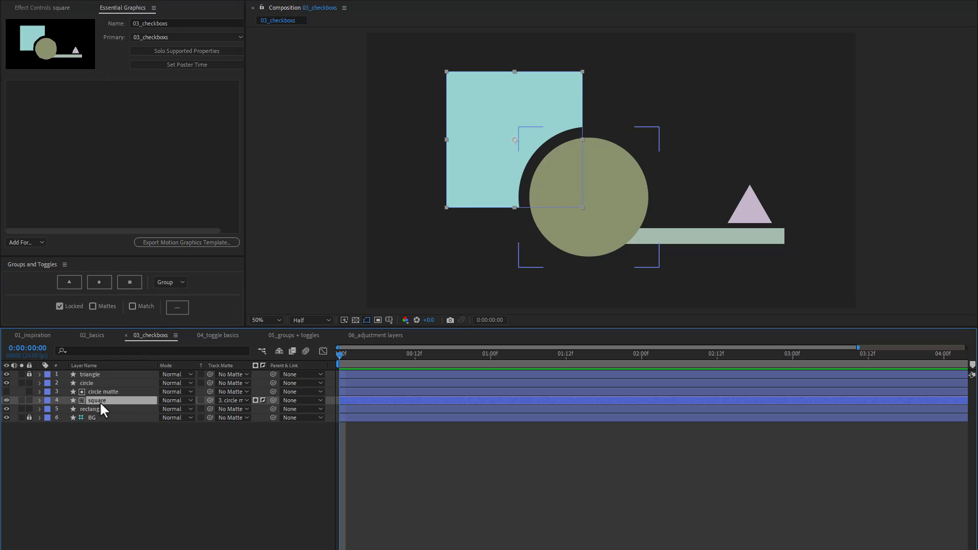
left_click(69, 282)
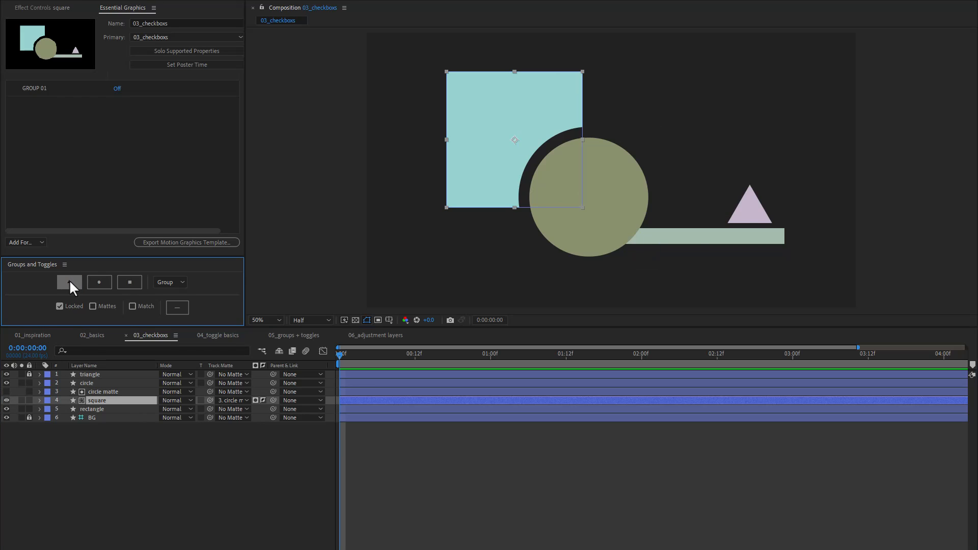
left_click(117, 89)
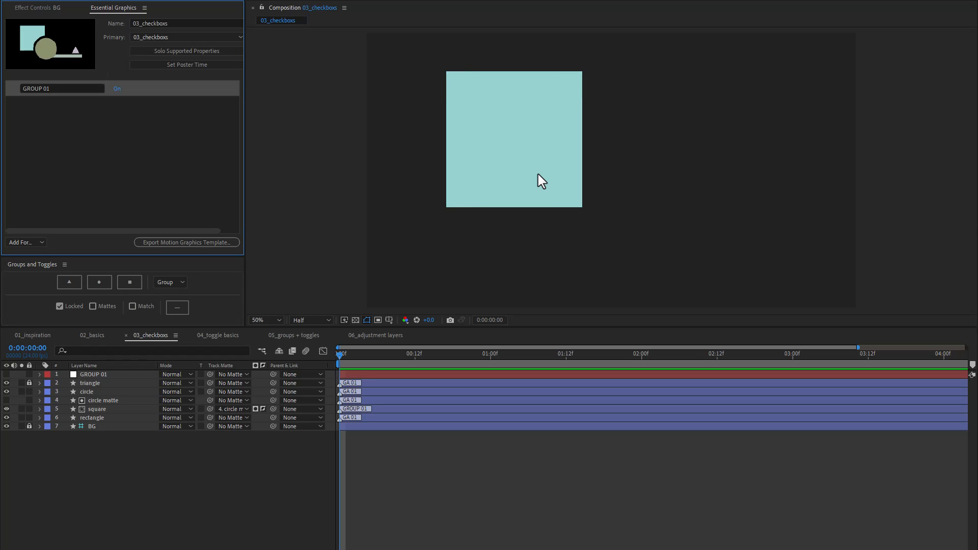
Clear Group 01, enable the Mattes option and assign the square layer to Group 01 together with its matte.
left_click(70, 283)
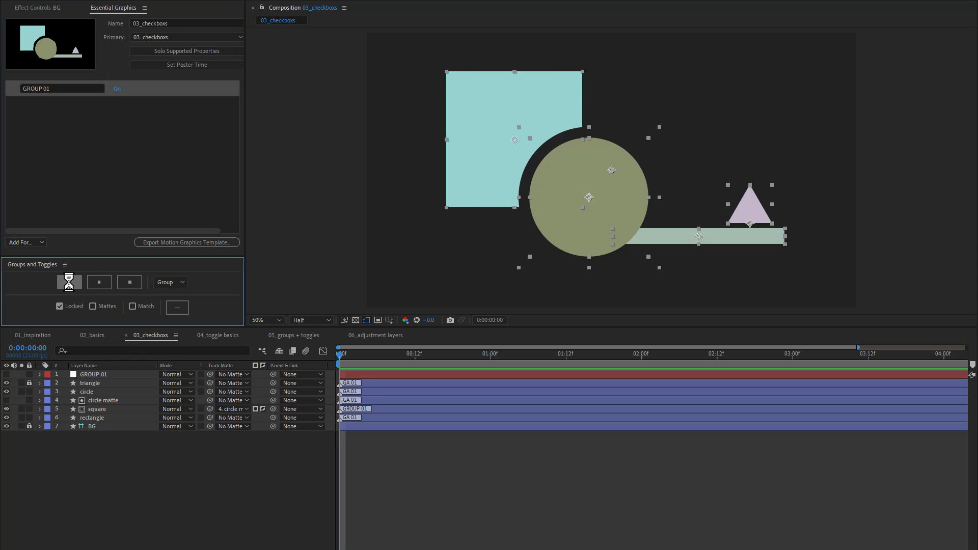
left_click(100, 400)
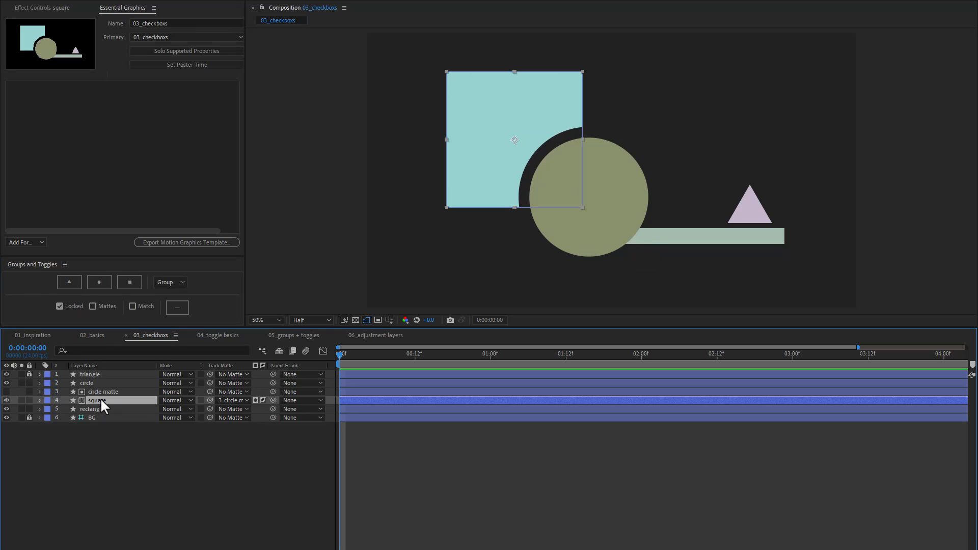
left_click(93, 306)
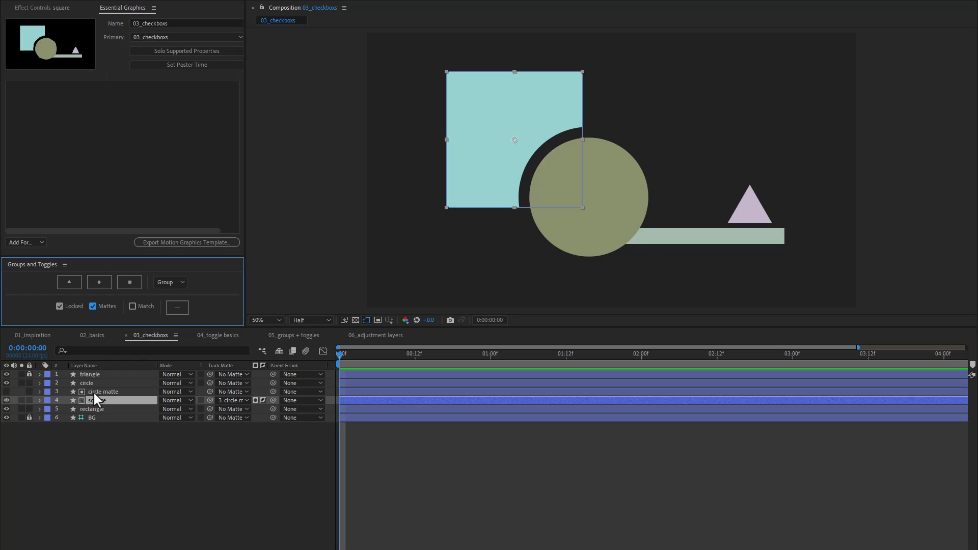
left_click(68, 282)
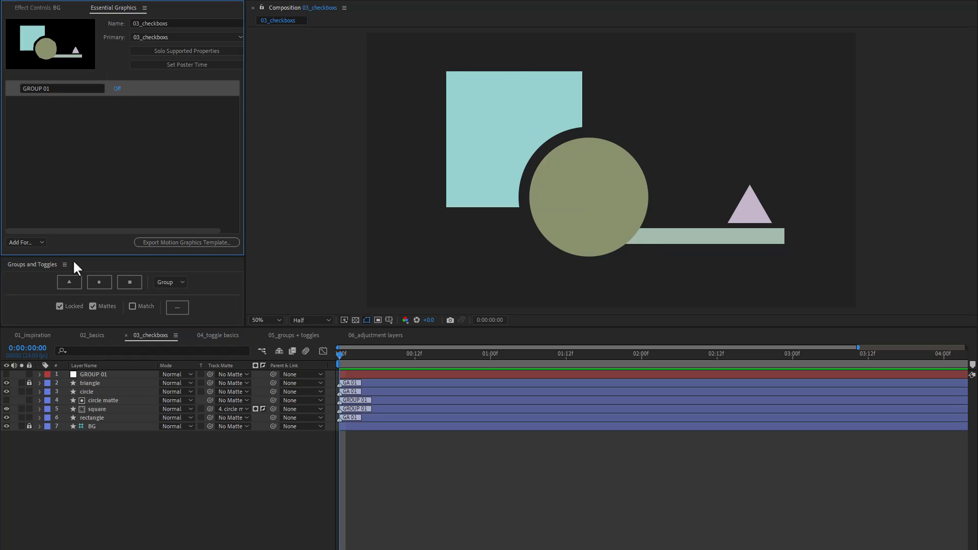
Switch the GROUP 01 checkbox on and off to compare the square with its circle matte included.
left_click(117, 89)
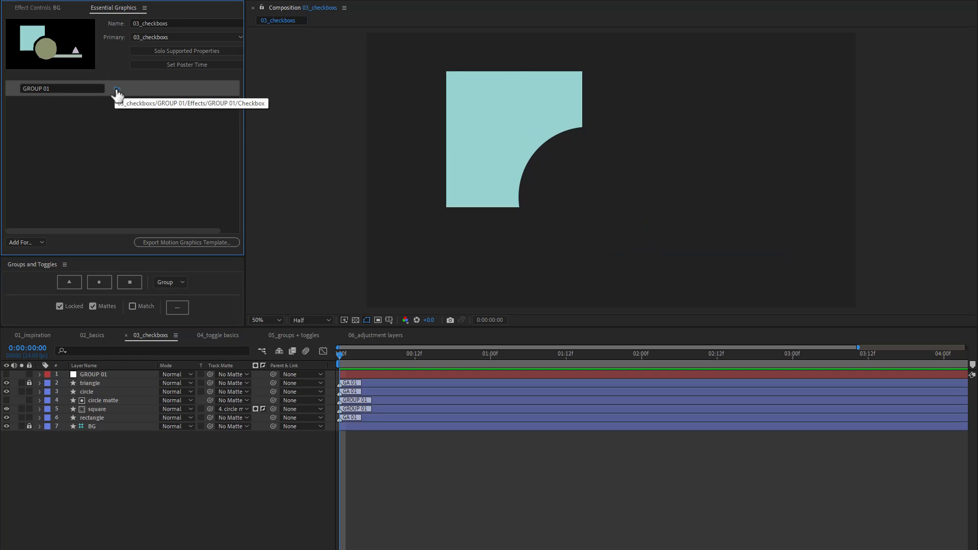
left_click(118, 91)
left_click(118, 91)
left_click(117, 90)
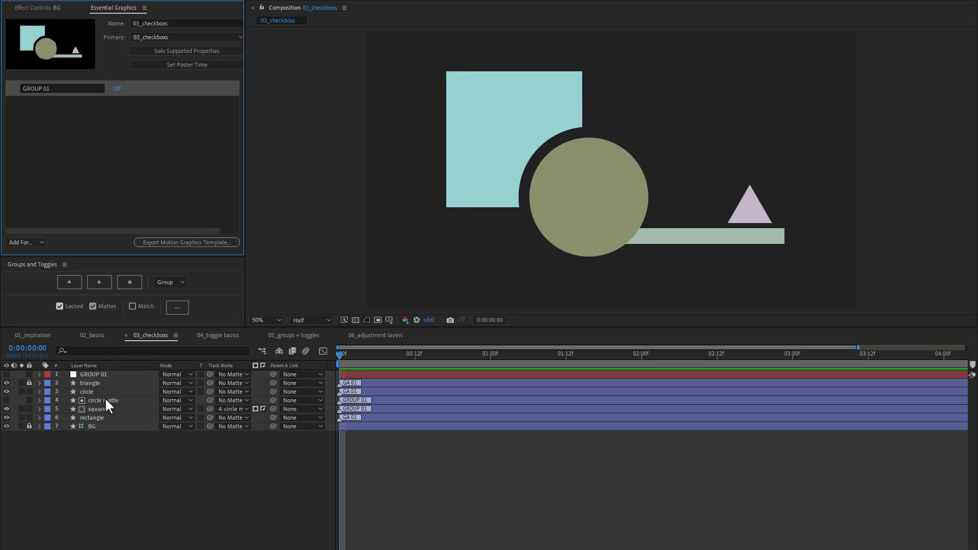
Remove Group 01 from the 03_checkboxs composition and enable the Match option.
left_click(68, 281)
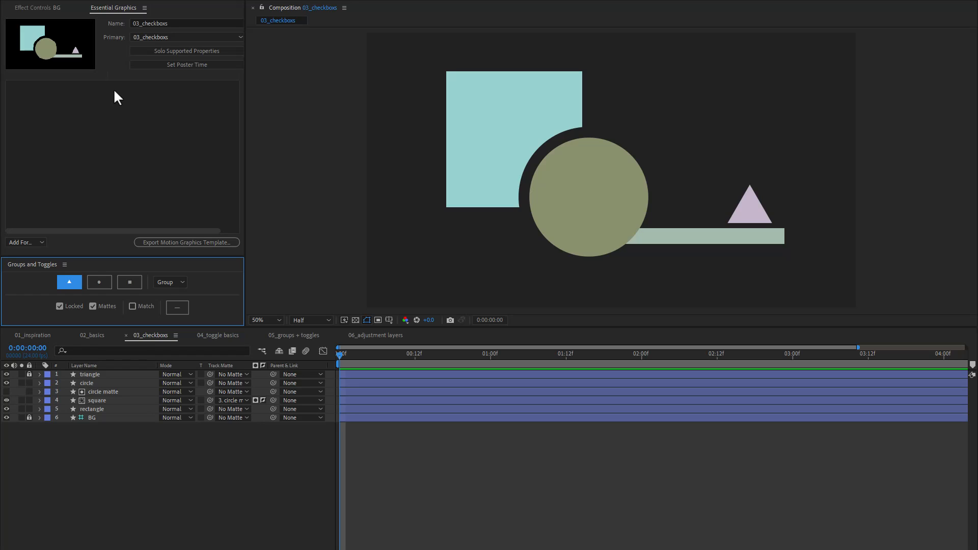
left_click(133, 306)
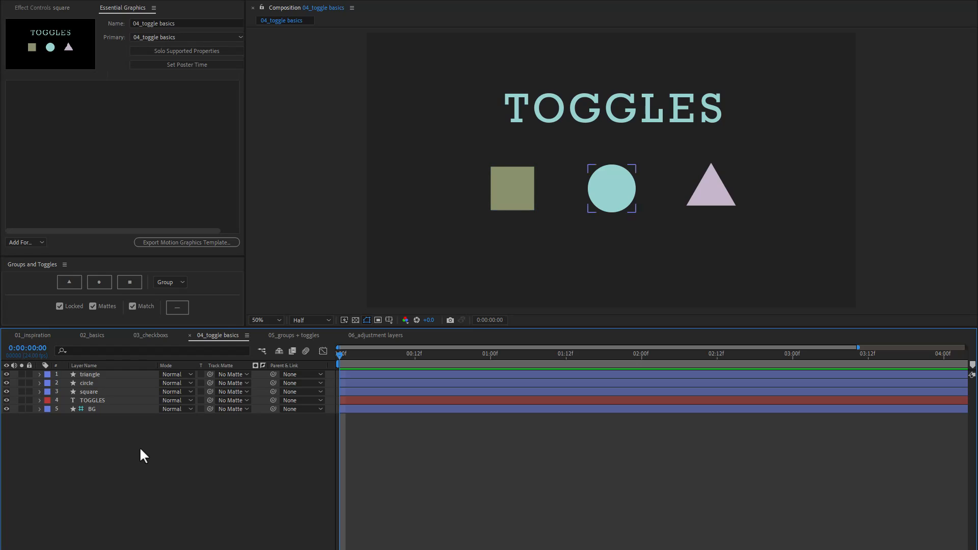
Switch the panel mode from Group to Toggle and assign the square layer to Toggle 01.
left_click(183, 281)
left_click(175, 303)
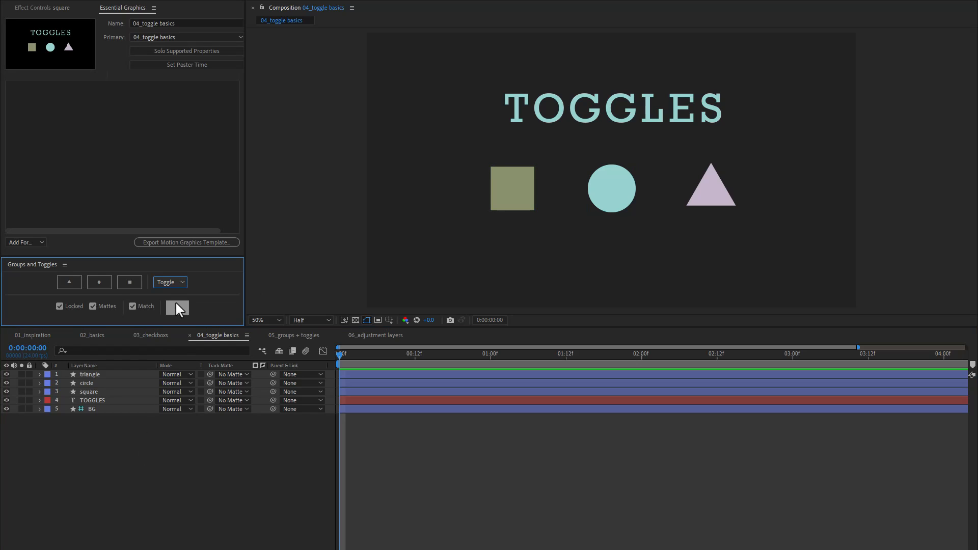
left_click(87, 393)
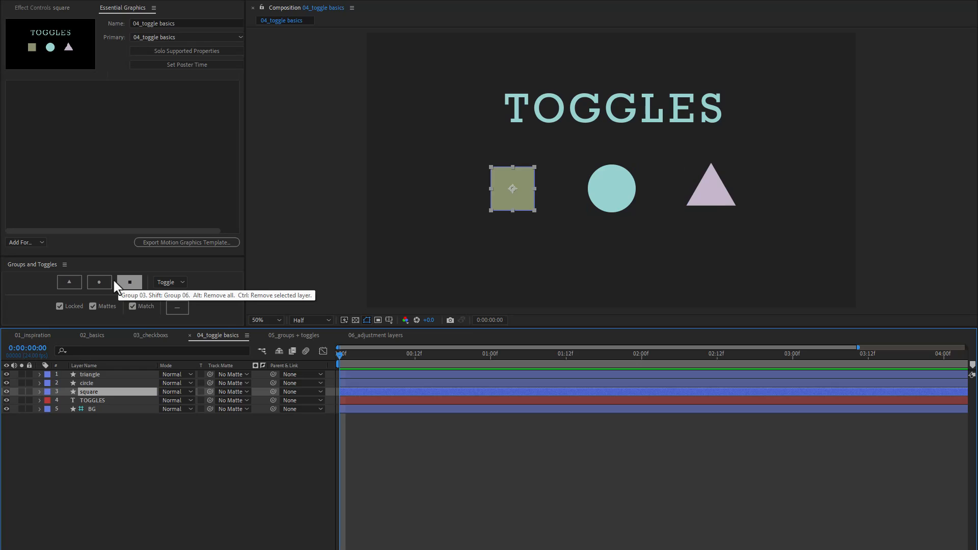
left_click(74, 283)
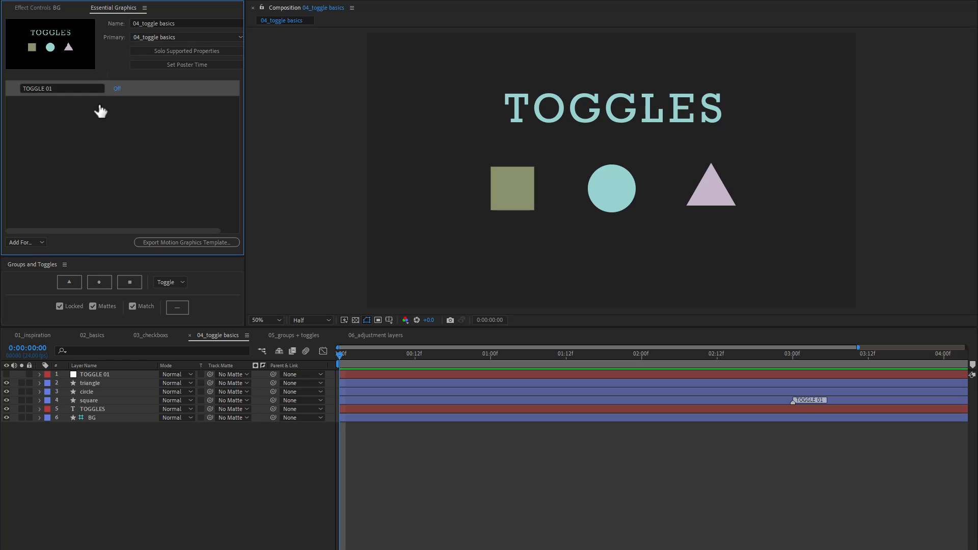
Switch the TOGGLE 01 checkbox on and off to compare the composition with and without the square.
left_click(117, 90)
left_click(117, 90)
left_click(118, 91)
left_click(118, 92)
Assign the circle and triangle layers together to Toggle 02.
left_click(87, 392)
left_click(90, 385, "shift")
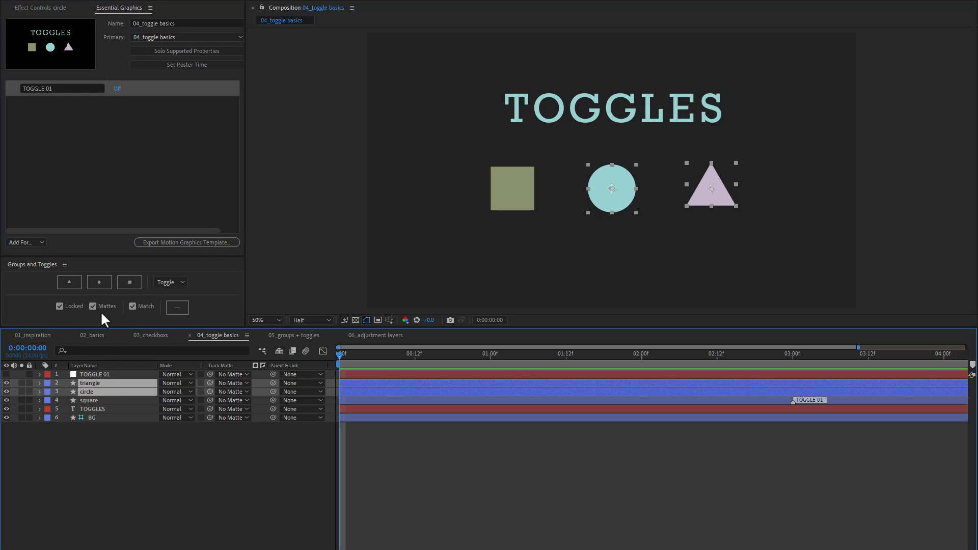
left_click(104, 283)
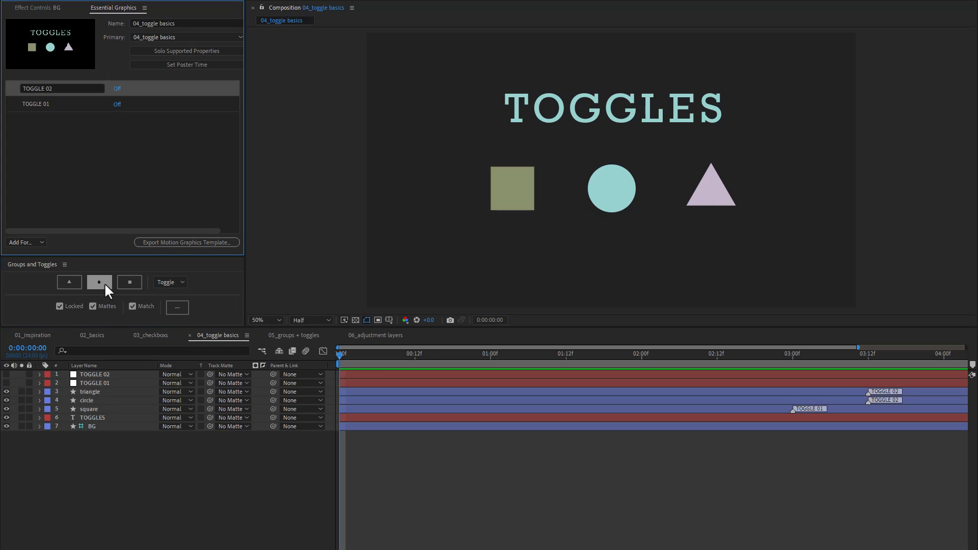
Switch the TOGGLE 02 checkbox on and off to check its effect on the circle and triangle.
left_click(117, 90)
left_click(118, 88)
left_click(117, 89)
left_click(118, 90)
Precompose all layers of 04_toggle basics into a new composition named Pre-comp toggles.
left_click_drag(71, 457, 98, 312)
key("ctrl+shift+c")
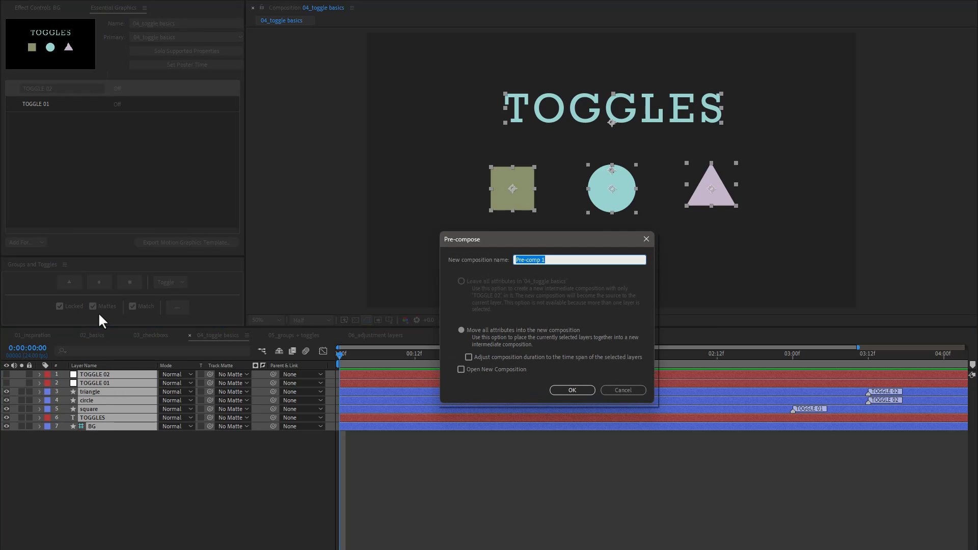
key("End")
key("BackSpace")
type("toggles")
key("Return")
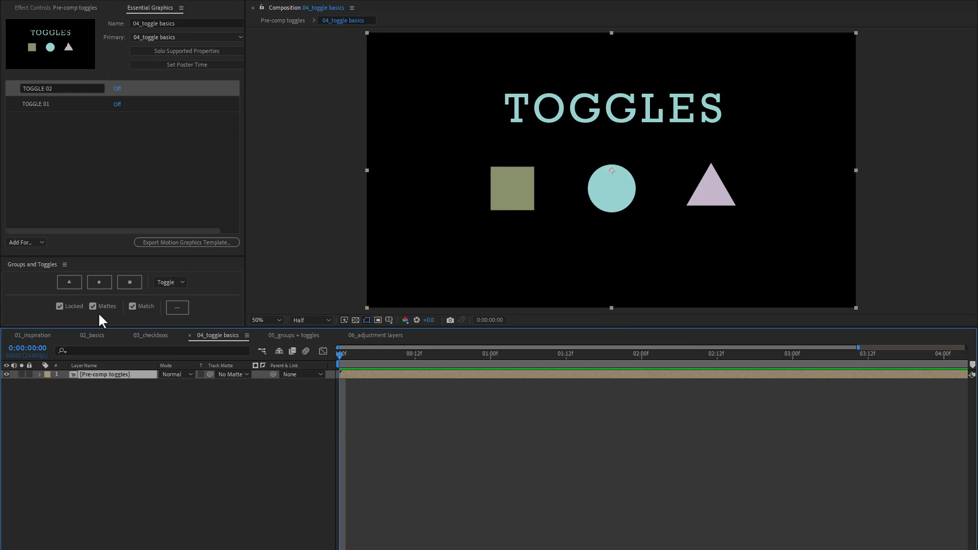
Split Pre-comp toggles into separate layers for its TOGGLE 01 and TOGGLE 02 essential properties, and hide the original precomp.
left_click(39, 374)
left_click(47, 392)
left_click_drag(68, 430, 83, 400)
left_click(173, 309)
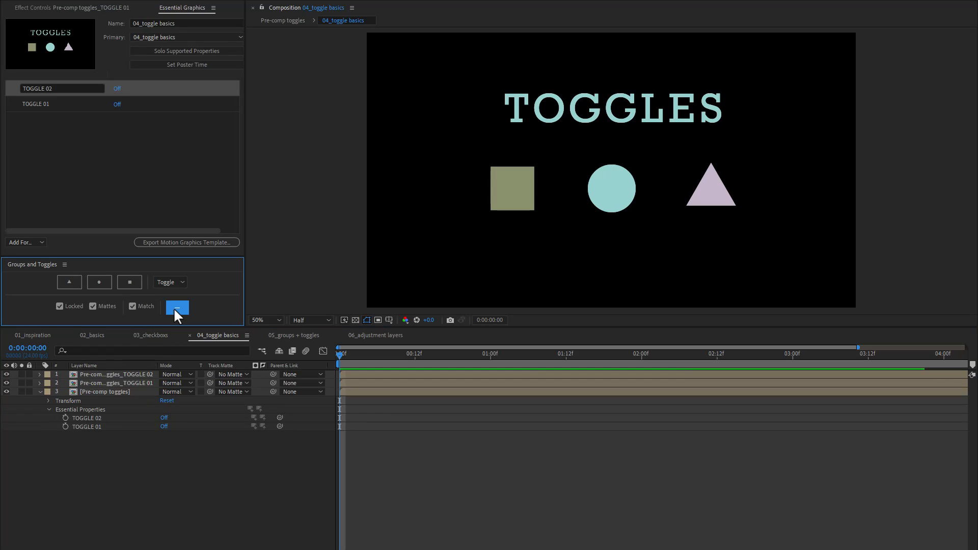
left_click_drag(156, 359, 183, 360)
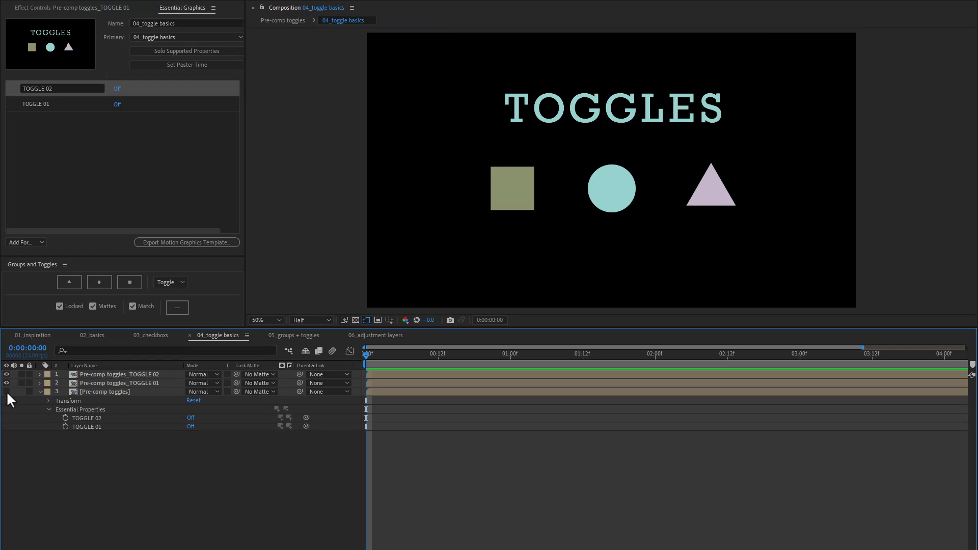
Solo the Pre-comp toggles_TOGGLE 01 and Pre-comp toggles_TOGGLE 02 layers in turn to compare their contents.
left_click(94, 382)
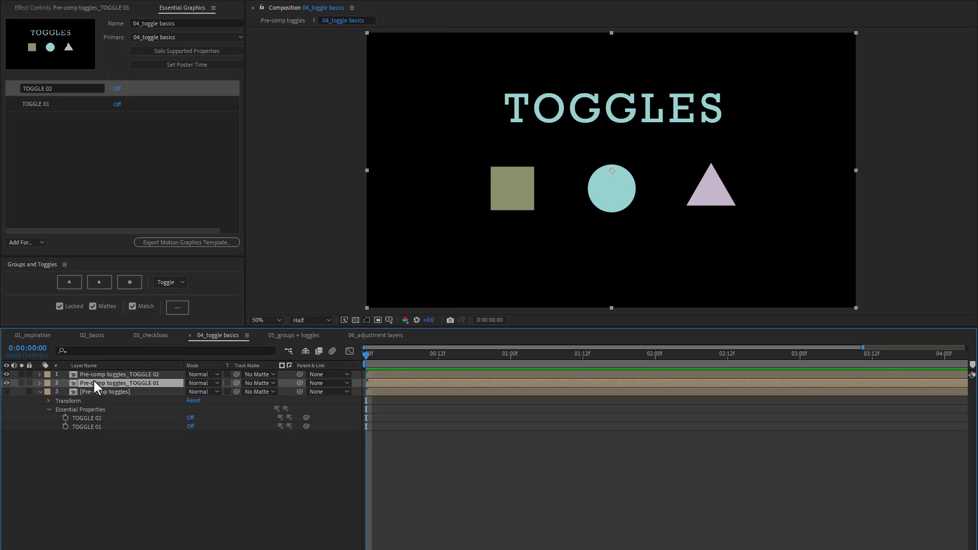
key("alt+s")
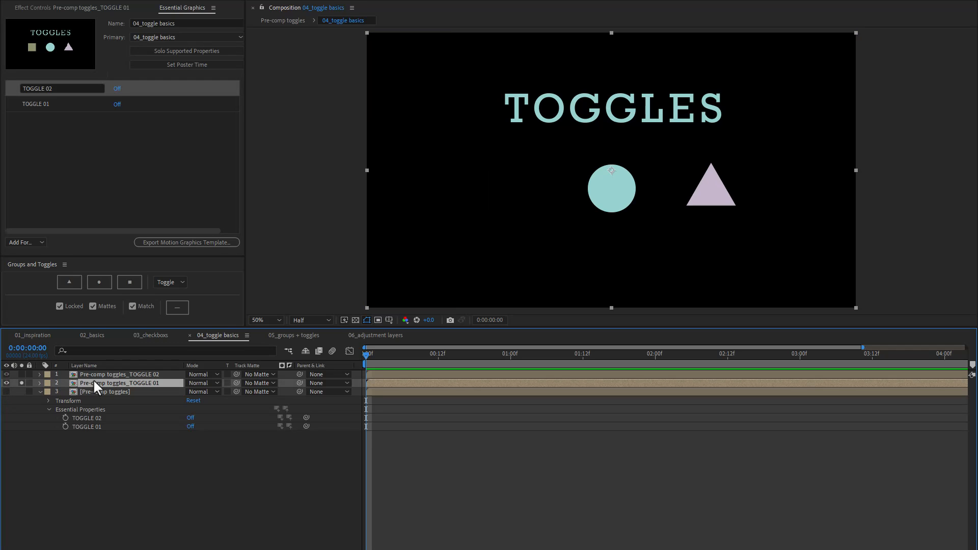
key("alt+s")
left_click(91, 375)
key("alt+s")
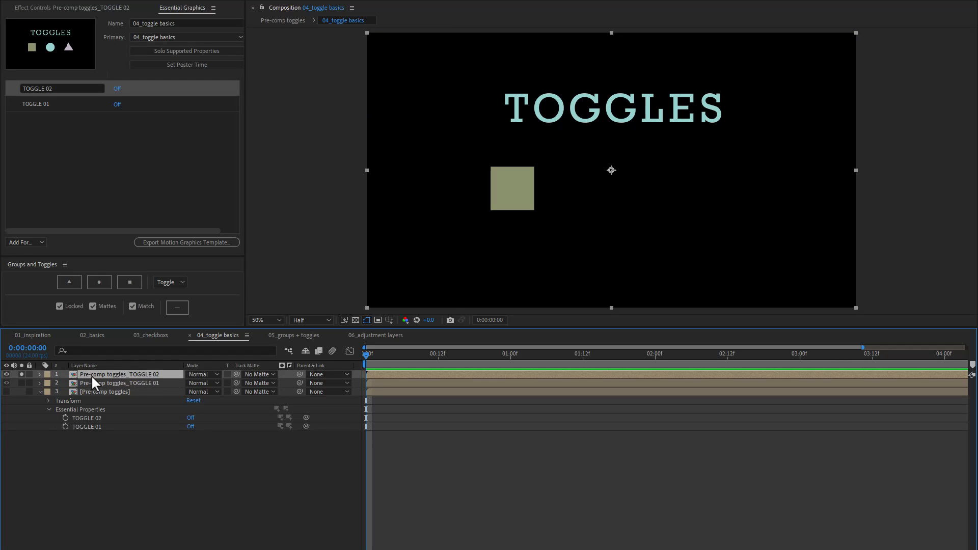
key("alt+s")
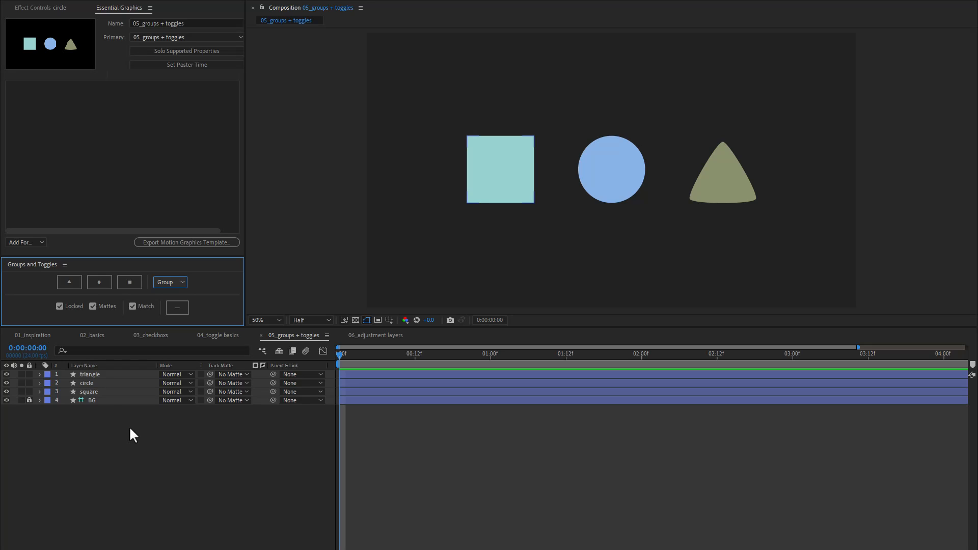
Assign the circle layer in 05_groups + toggles to Group 01 and test the GROUP 01 checkbox on and off.
left_click(94, 382)
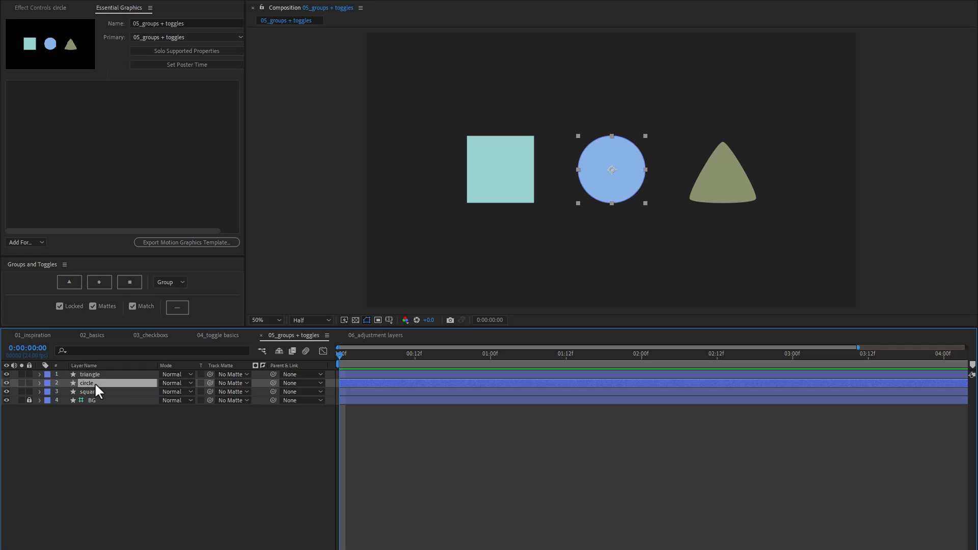
left_click(68, 284)
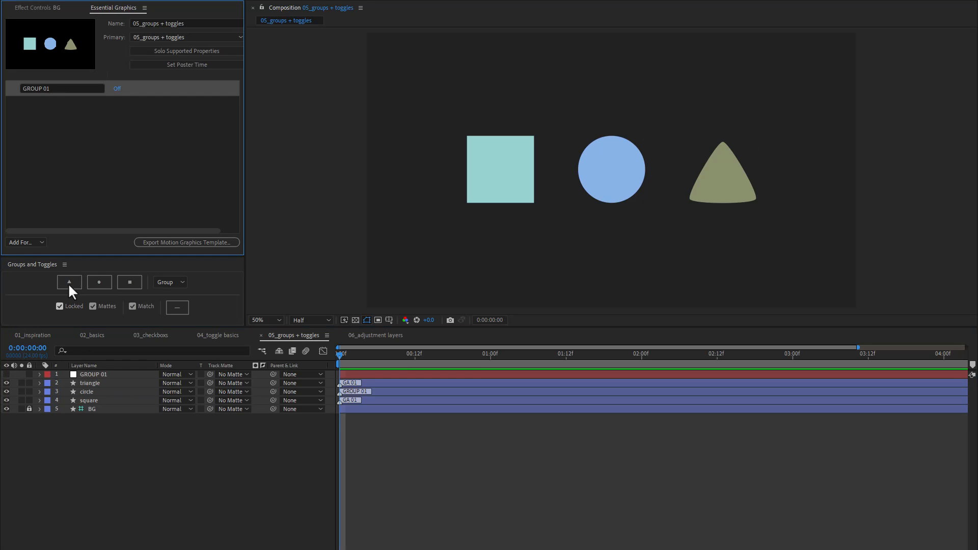
left_click(117, 89)
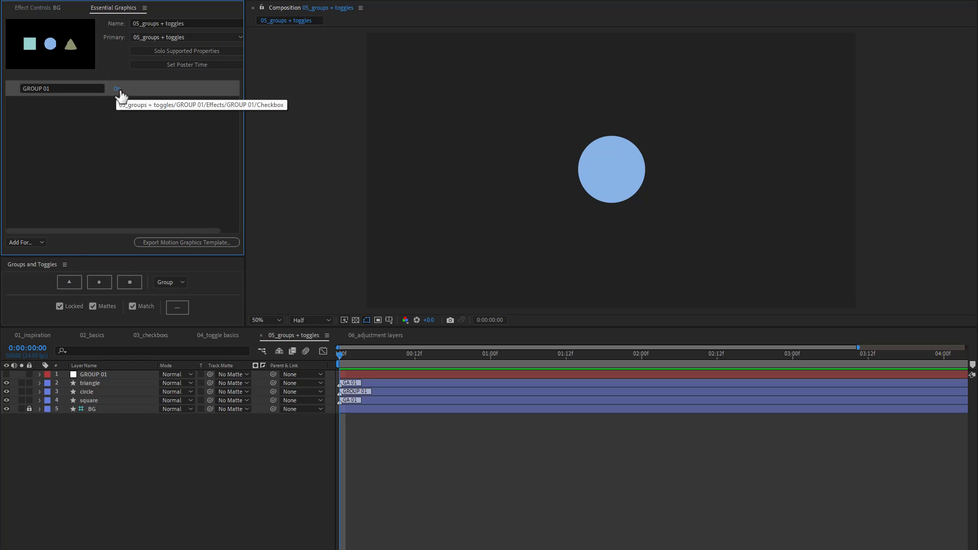
left_click(118, 90)
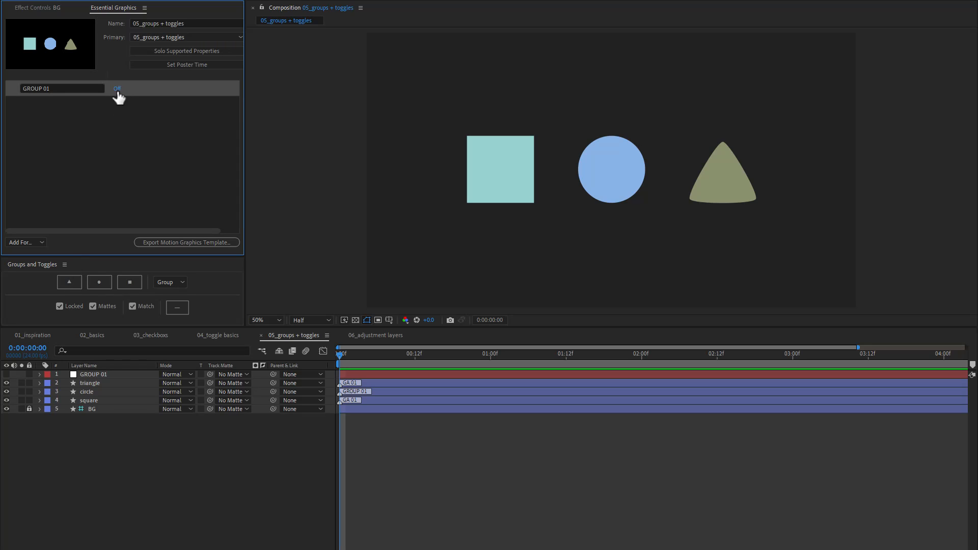
Switch the panel mode to Toggle and assign the circle layer to Toggle 01 as well.
left_click(97, 391)
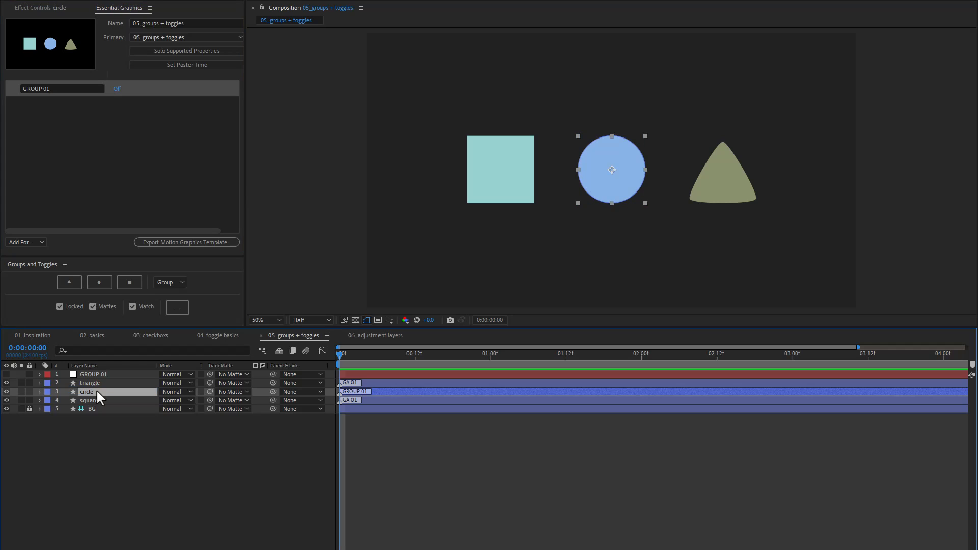
left_click(181, 283)
left_click(168, 300)
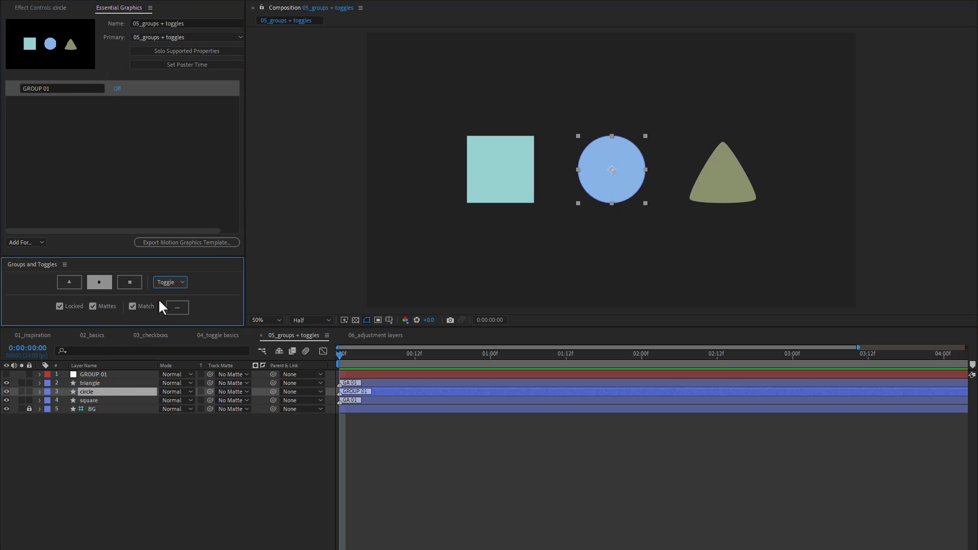
left_click(71, 282)
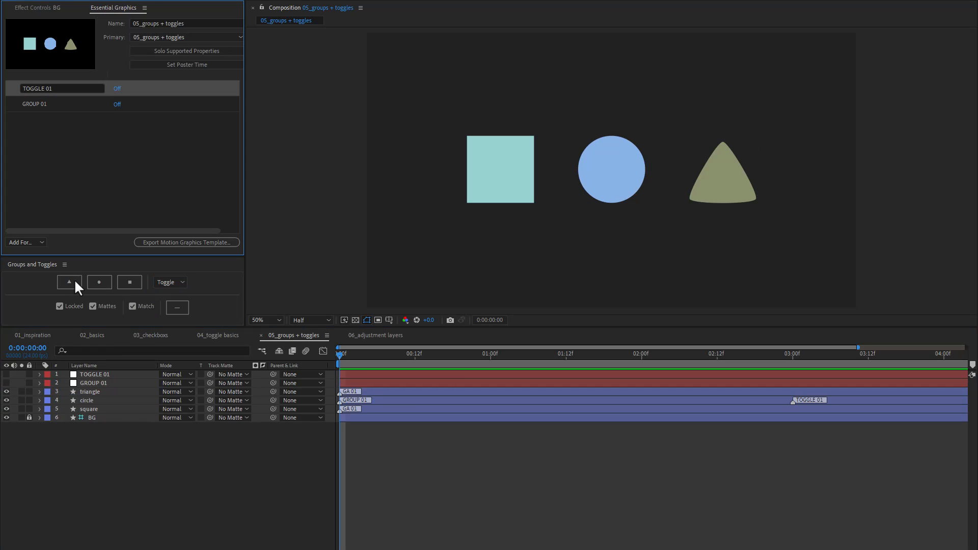
Switch the TOGGLE 01 checkbox on and off, followed by GROUP 01, to compare their effects on the circle.
left_click(117, 90)
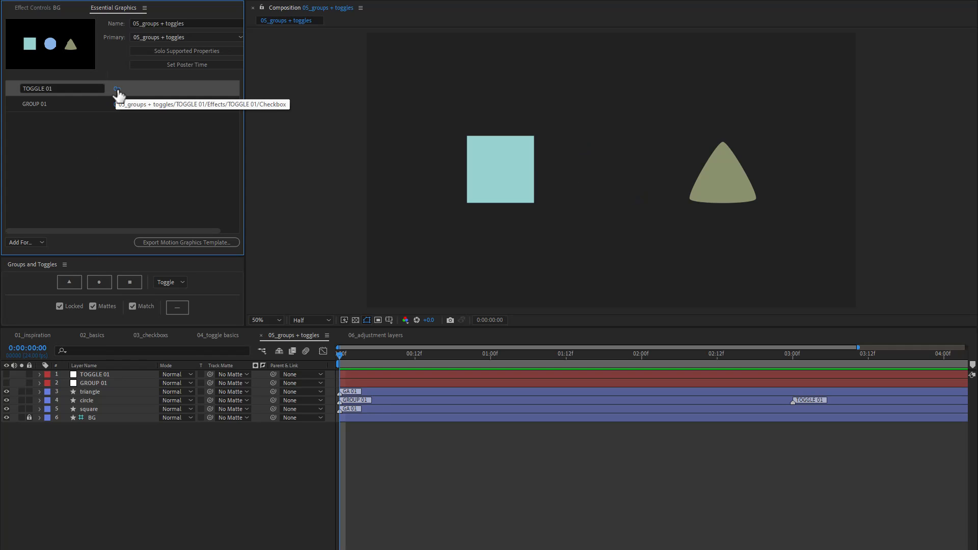
left_click(118, 90)
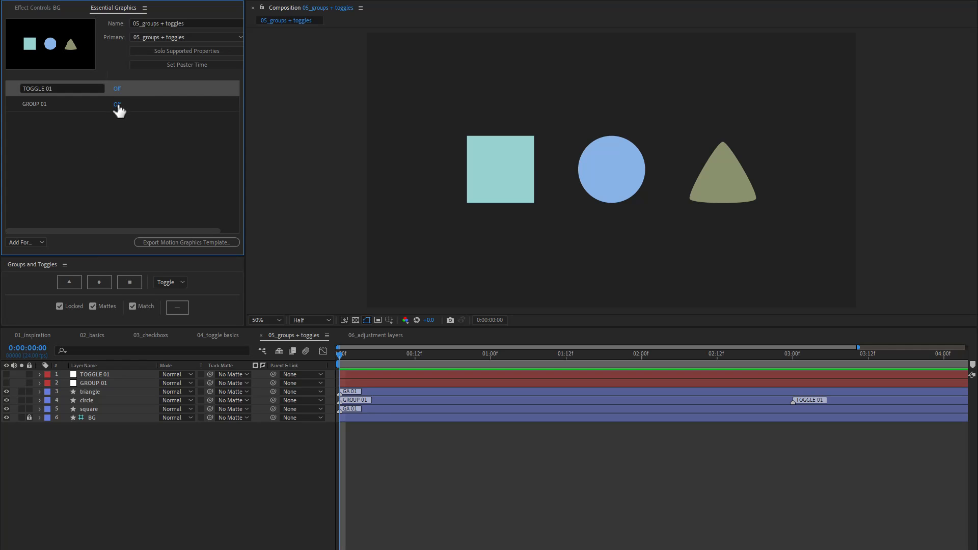
left_click(118, 106)
left_click(117, 106)
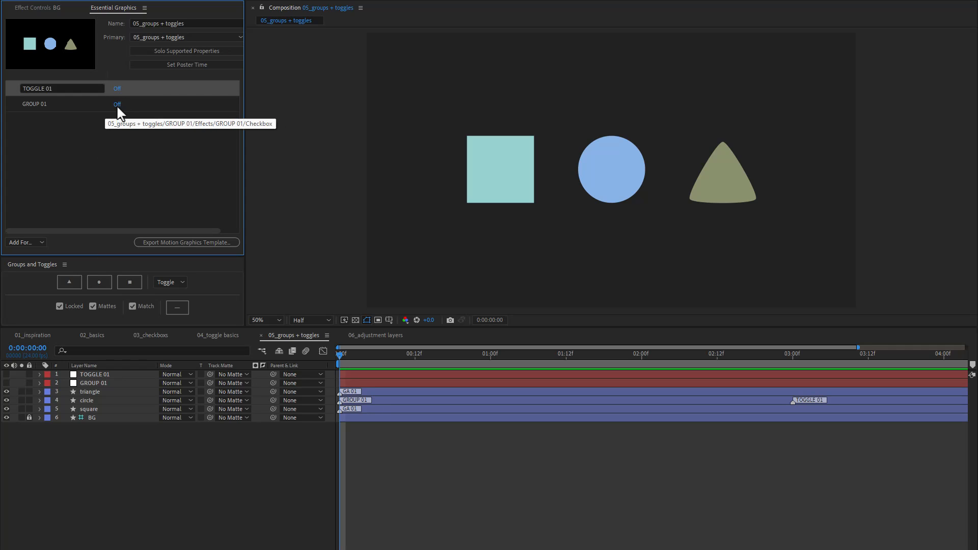
Precompose all layers of 05_groups + toggles into a new composition named Pre-comp circle.
left_click_drag(63, 448, 104, 376)
key("ctrl+shift+c")
key("End")
type("circle")
key("Return")
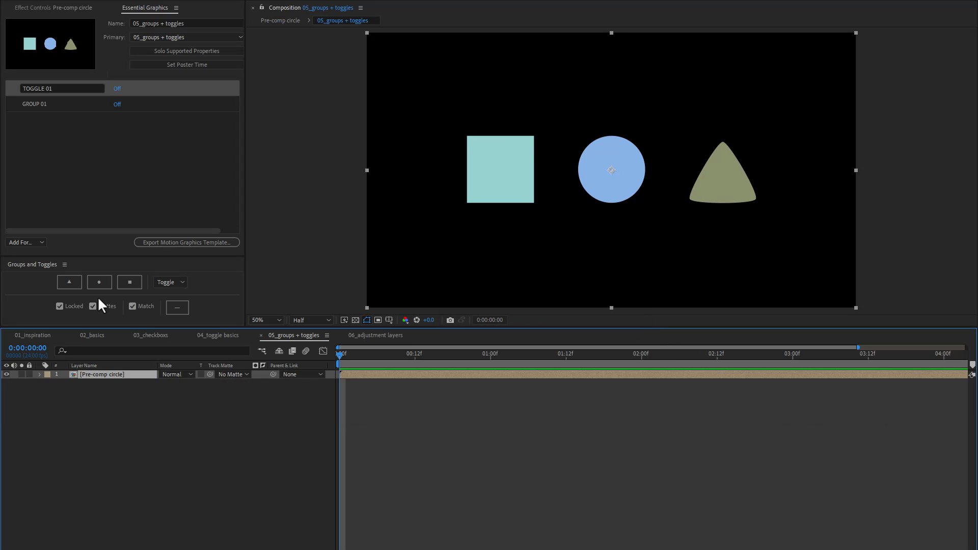
Split the GROUP 01 essential property of Pre-comp circle into its own layer and hide the original precomp.
left_click(39, 375)
left_click(49, 392)
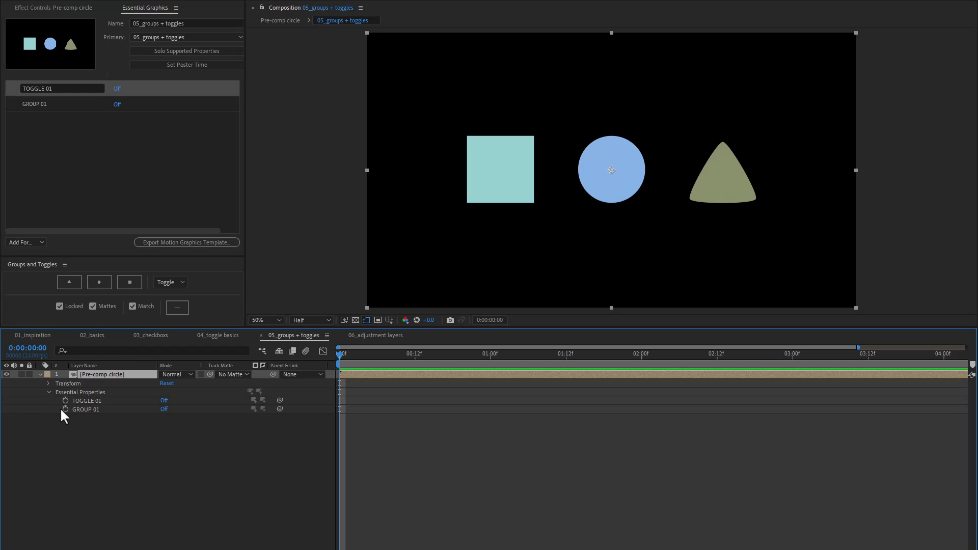
left_click(83, 411)
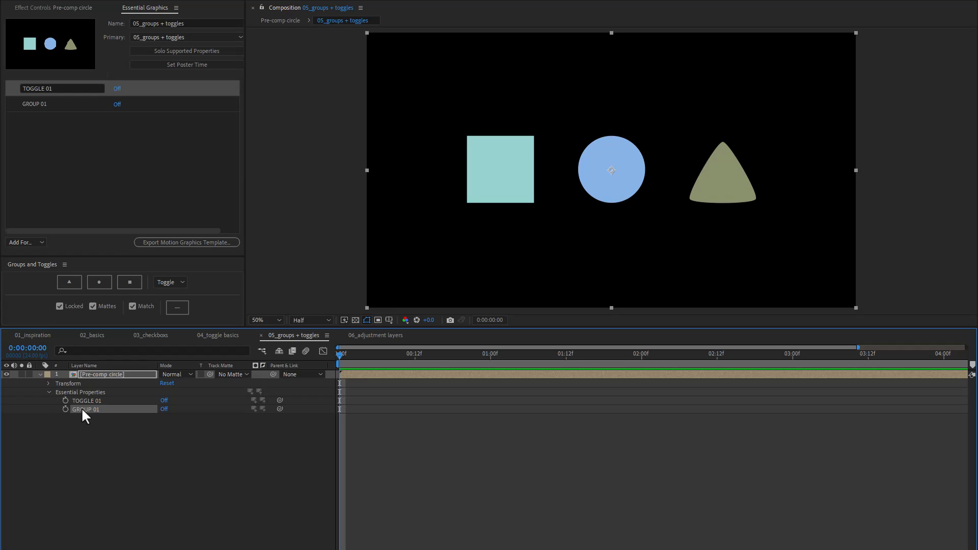
left_click(180, 309)
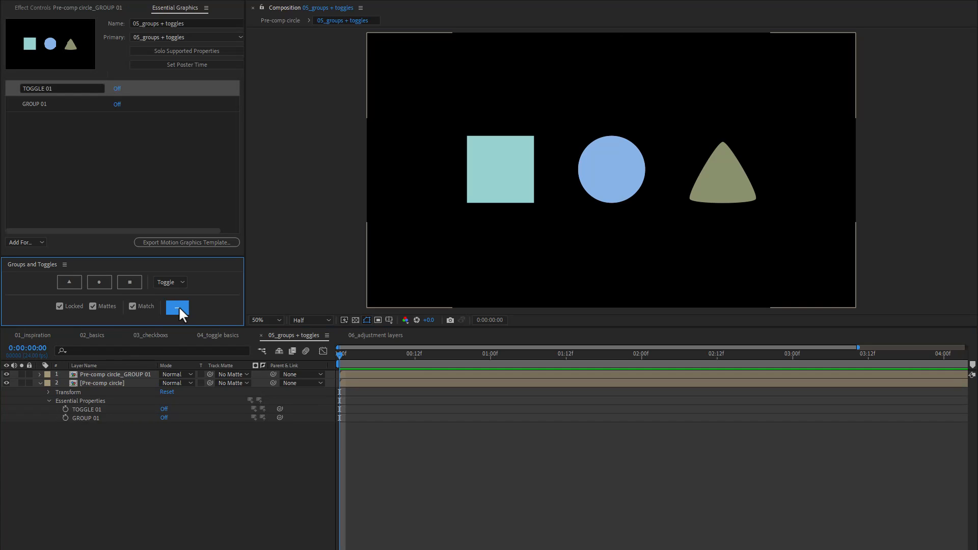
left_click(6, 382)
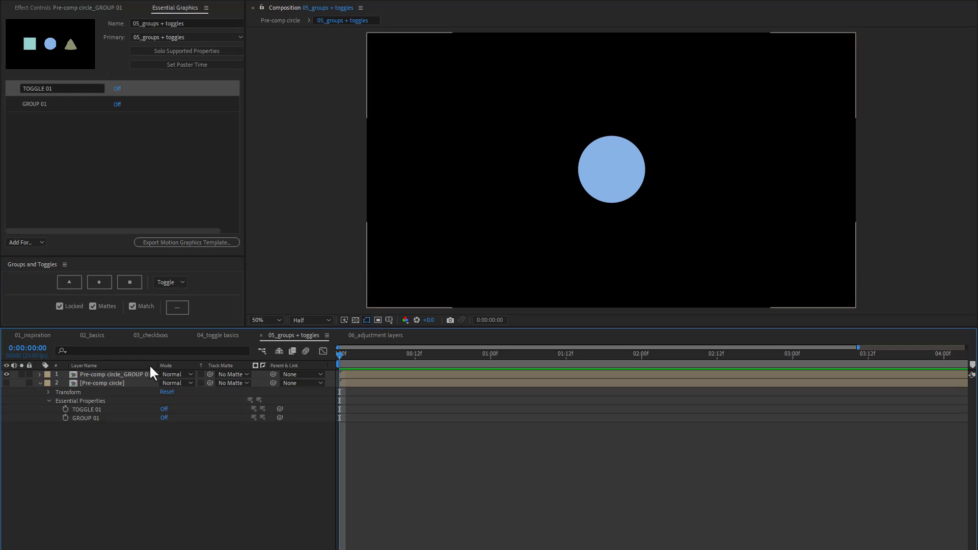
left_click_drag(156, 365, 181, 365)
Hide the Pre-comp circle_GROUP 01 layer, show Pre-comp circle, and turn on its TOGGLE 01 essential property.
left_click(121, 374)
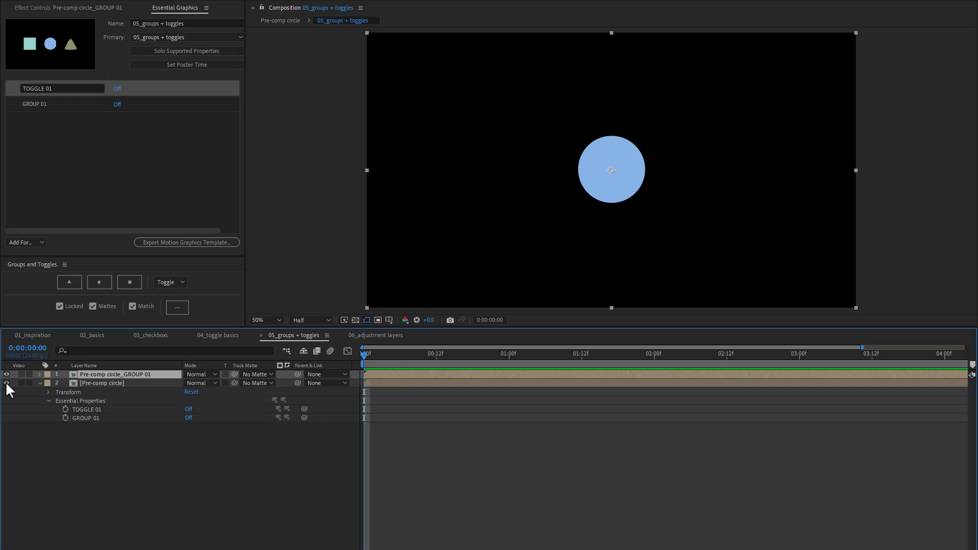
left_click(7, 374)
left_click(101, 383)
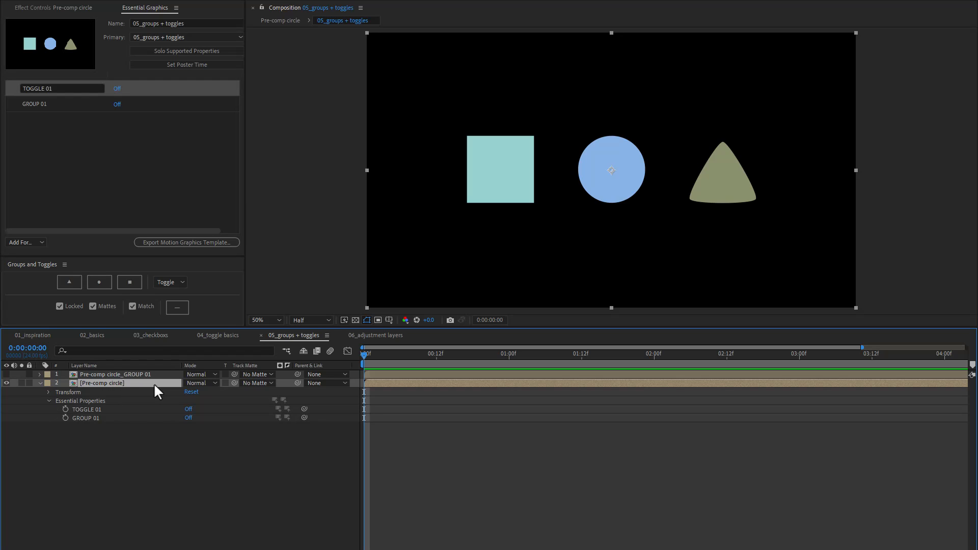
left_click(188, 409)
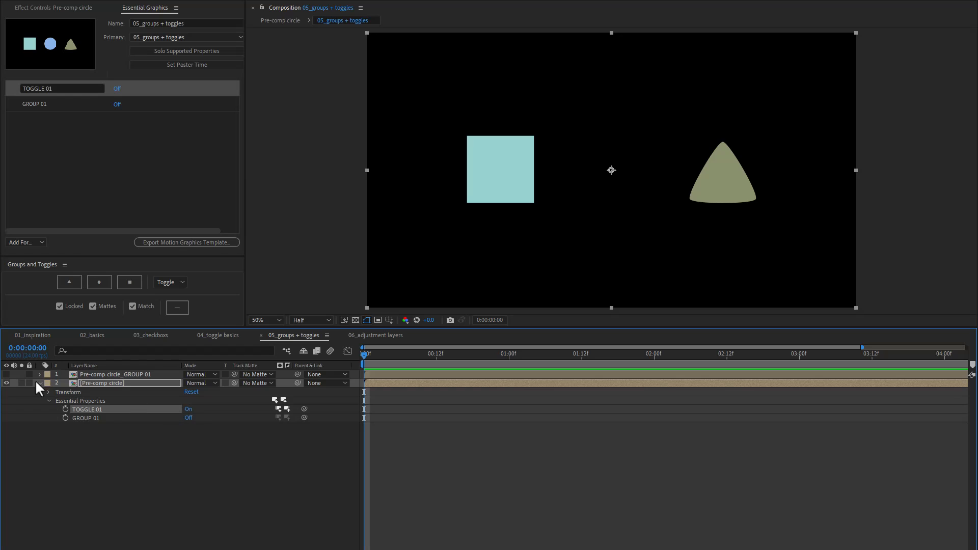
Show and hide the Pre-comp circle and Pre-comp circle_GROUP 01 layers in turn to compare their contents.
left_click(6, 381)
left_click(84, 374)
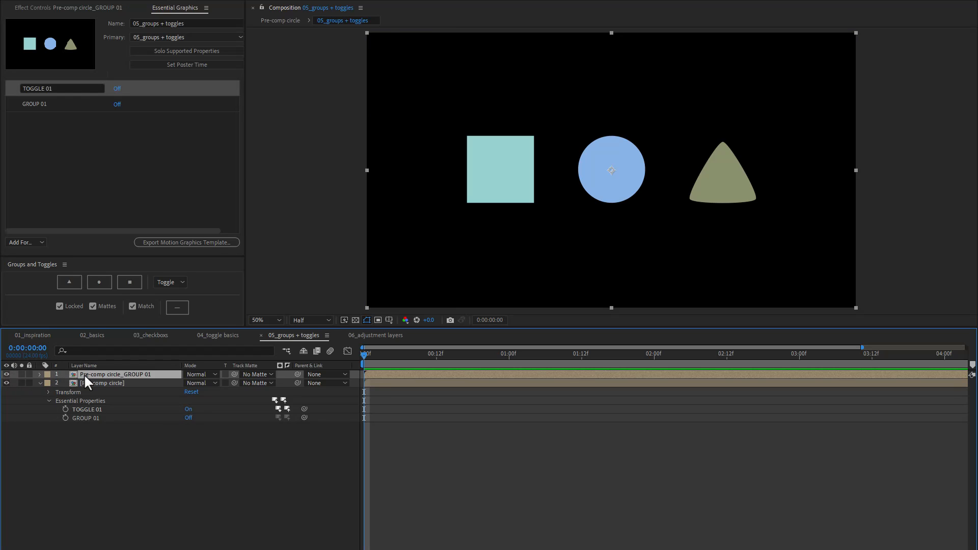
left_click(6, 383)
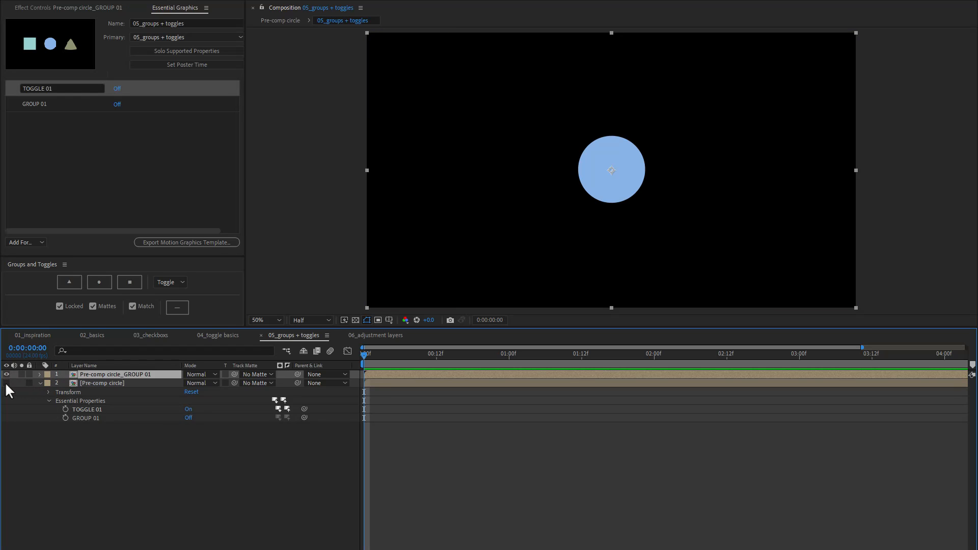
left_click(6, 382)
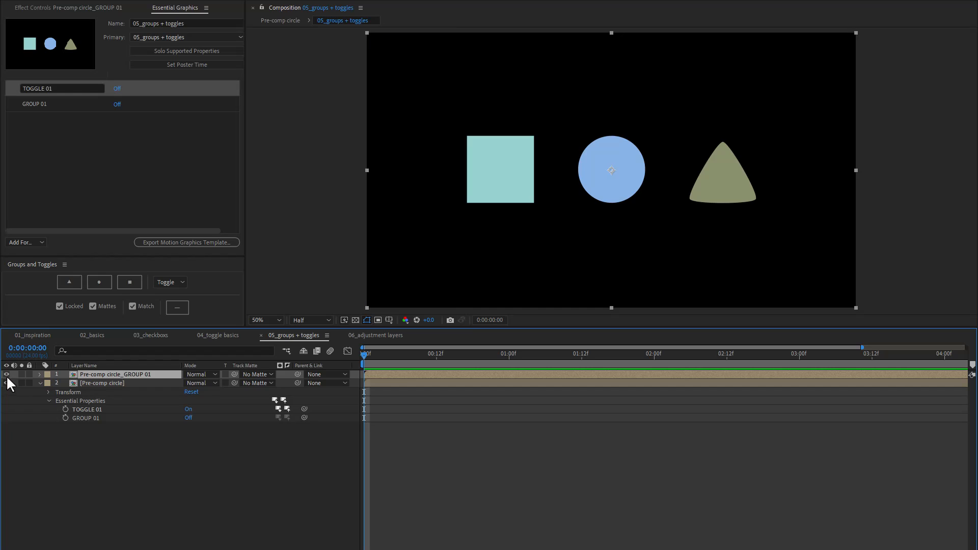
left_click(6, 375)
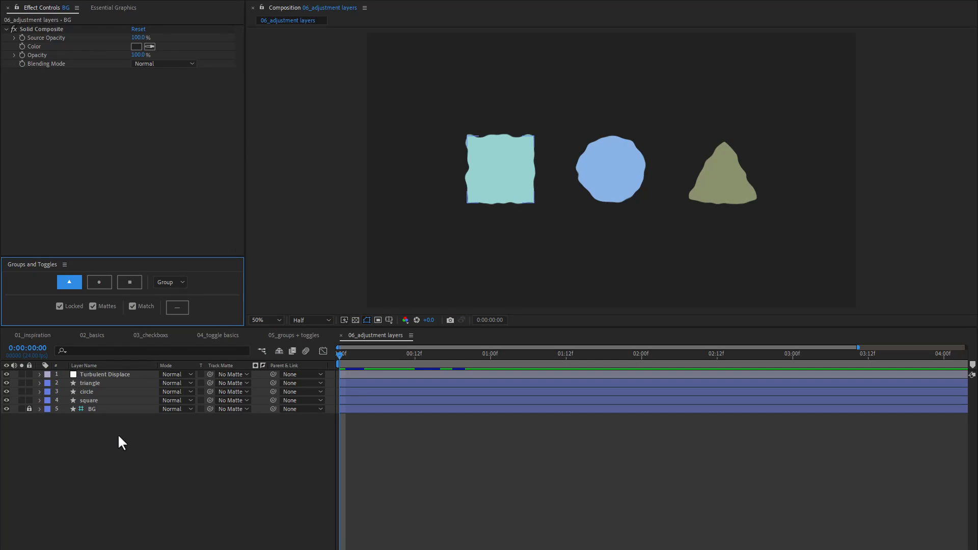
Group the square layer as GROUP 01 using the triangle marker.
left_click(94, 400)
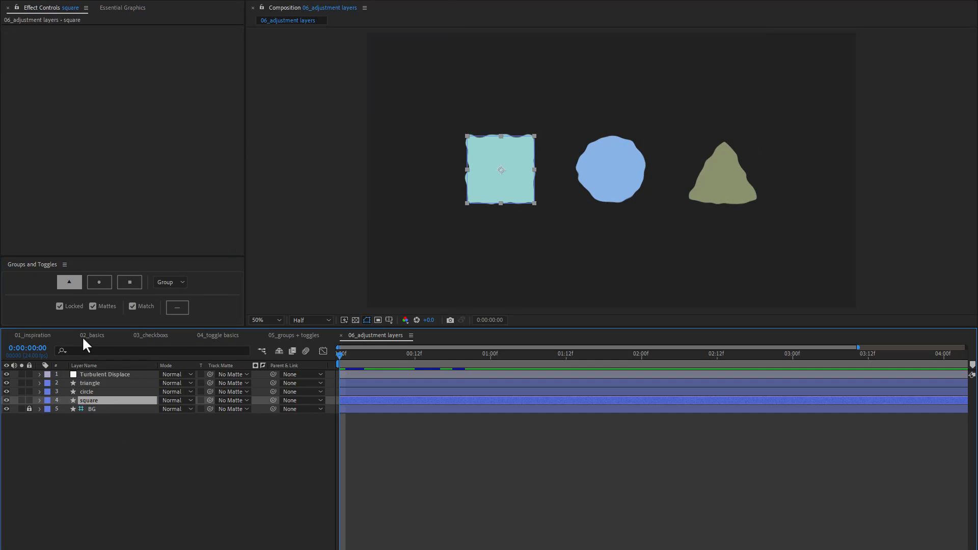
left_click(71, 282)
Examine the effects applied to the circle, triangle and square layers by the grouping.
left_click(89, 400)
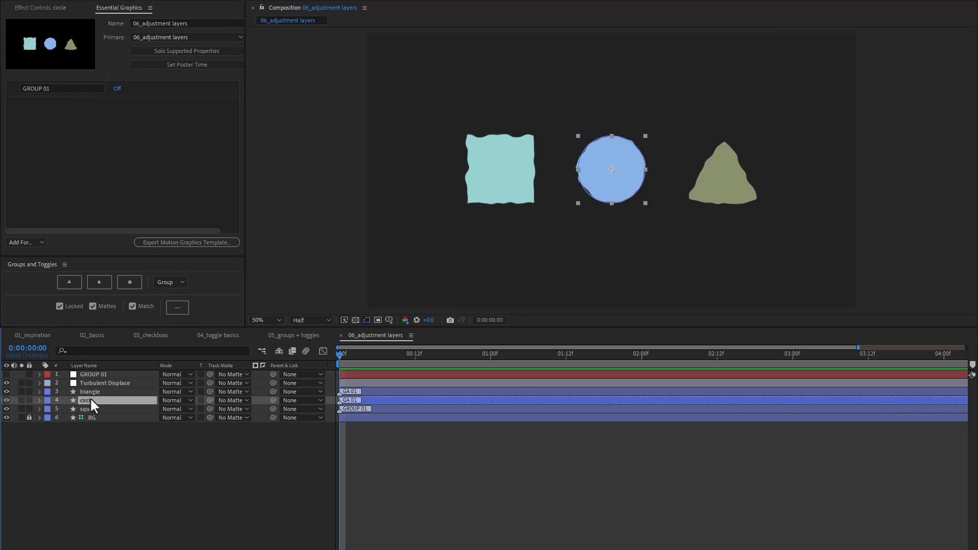
left_click(55, 9)
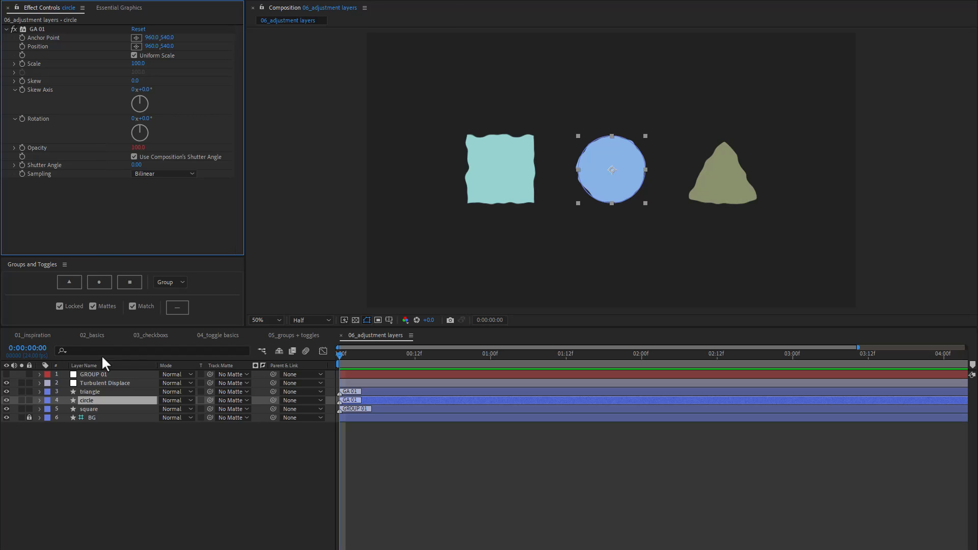
left_click(102, 391)
left_click(99, 400)
left_click(97, 408)
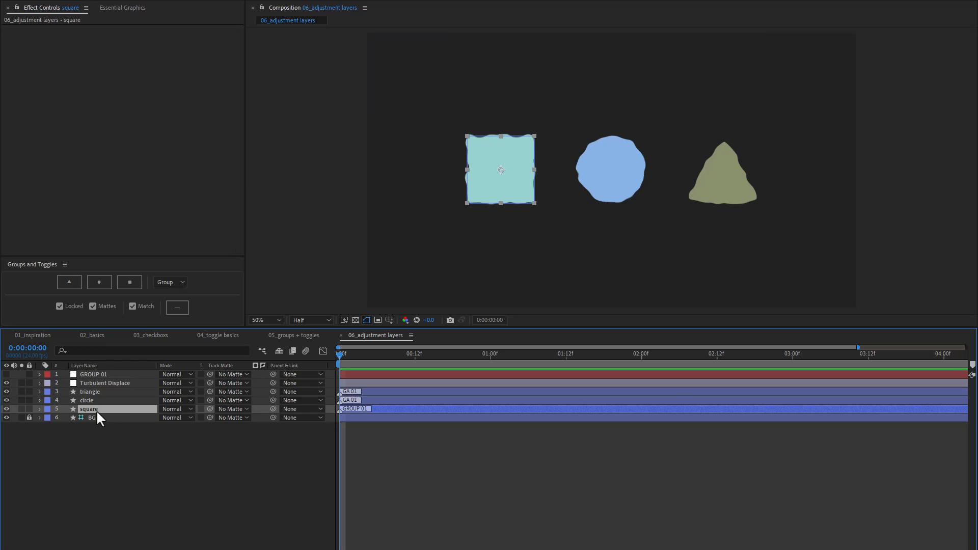
Switch the GROUP 01 essential property on and back off to preview the square's group.
left_click(123, 8)
left_click(119, 88)
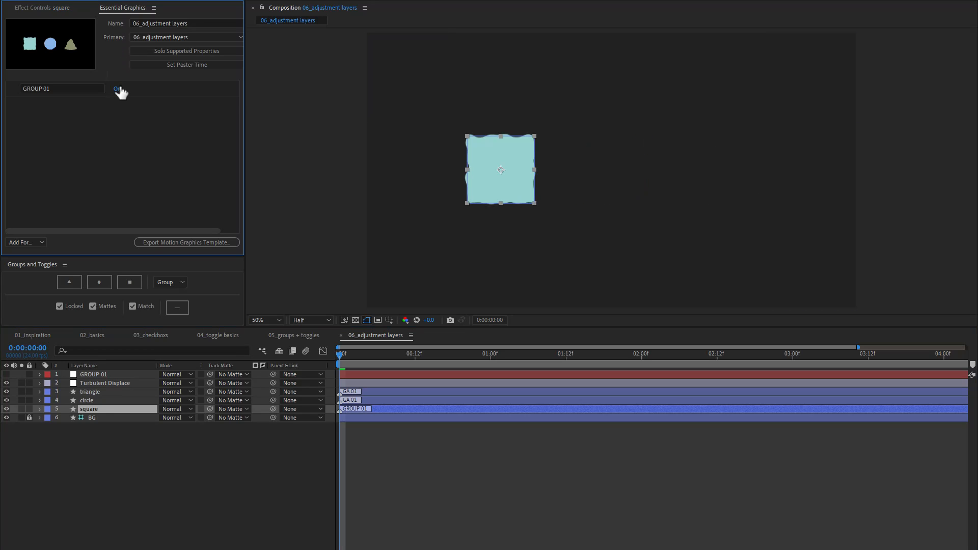
left_click(118, 88)
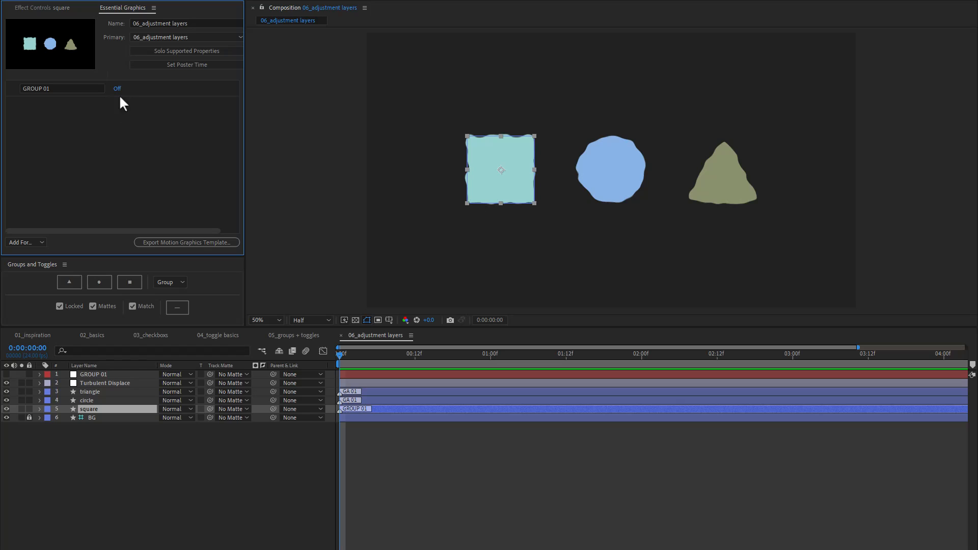
Group the circle layer as GROUP 02 with the circle marker and the triangle layer as GROUP 03 with the square marker.
left_click(121, 383)
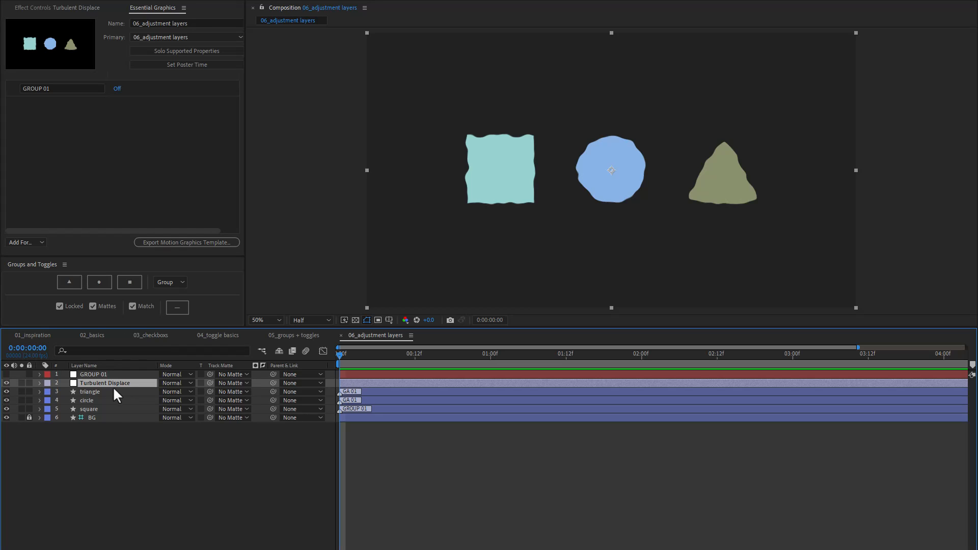
left_click(90, 398)
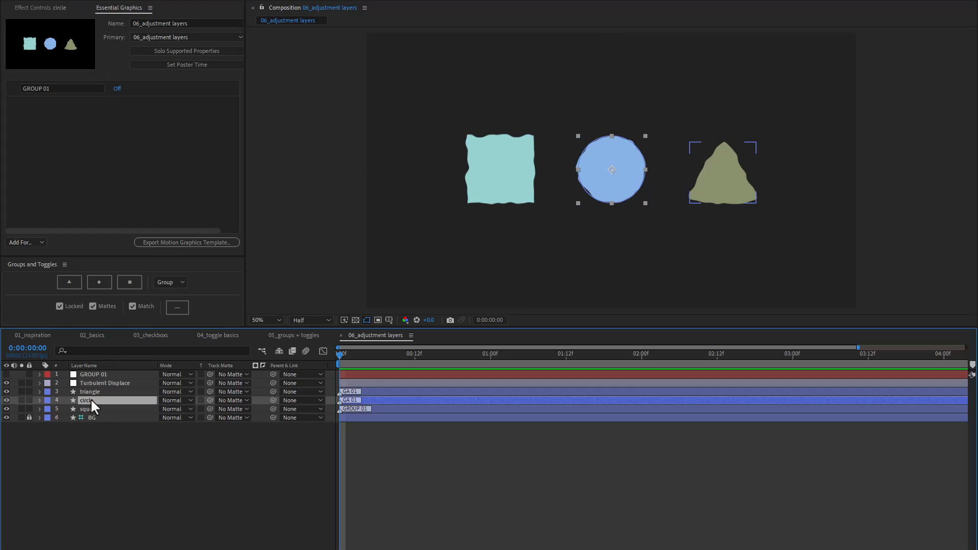
left_click(103, 283)
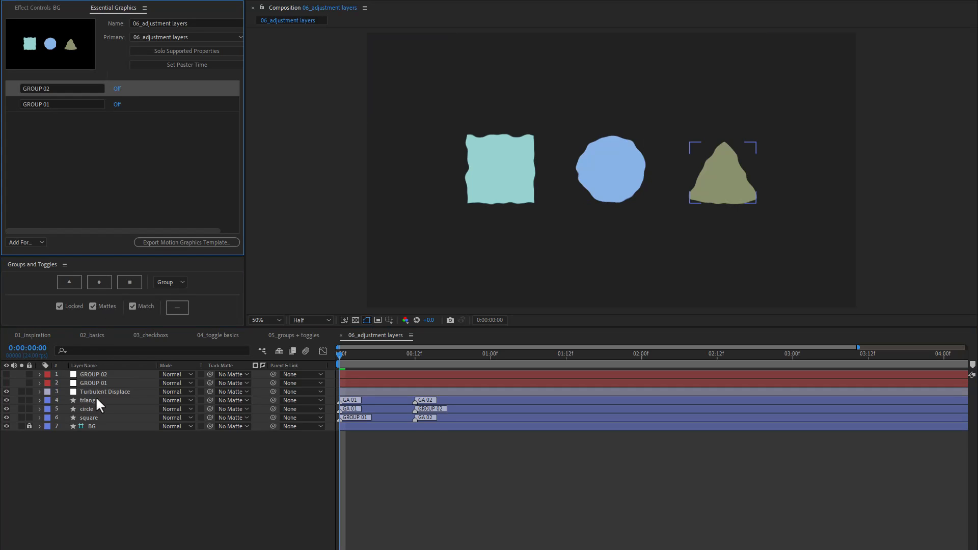
left_click(97, 396)
left_click(134, 286)
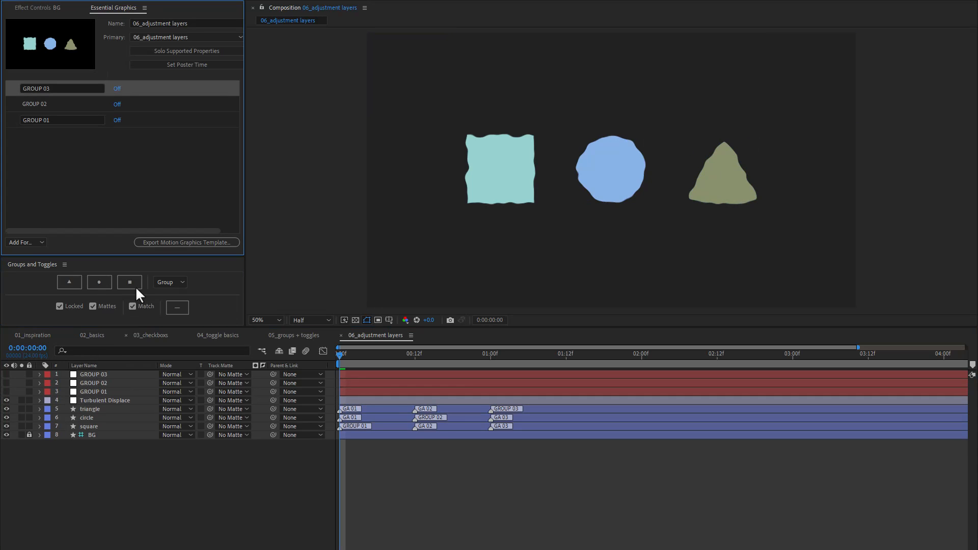
Preview the composition without the Turbulent Displace adjustment layer, and make that layer TOGGLE 01 using Toggle mode.
left_click(108, 399)
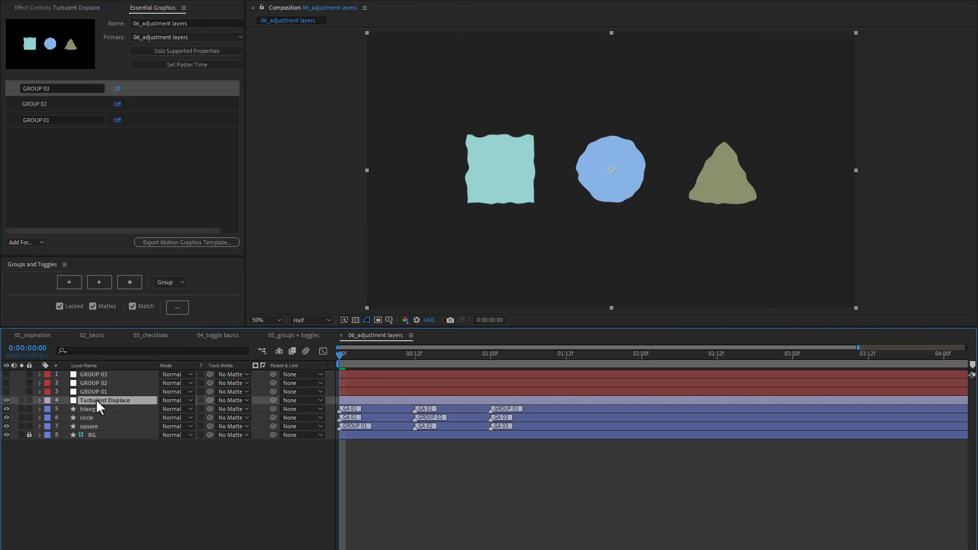
left_click(6, 400)
left_click(6, 400)
left_click(182, 282)
left_click(173, 303)
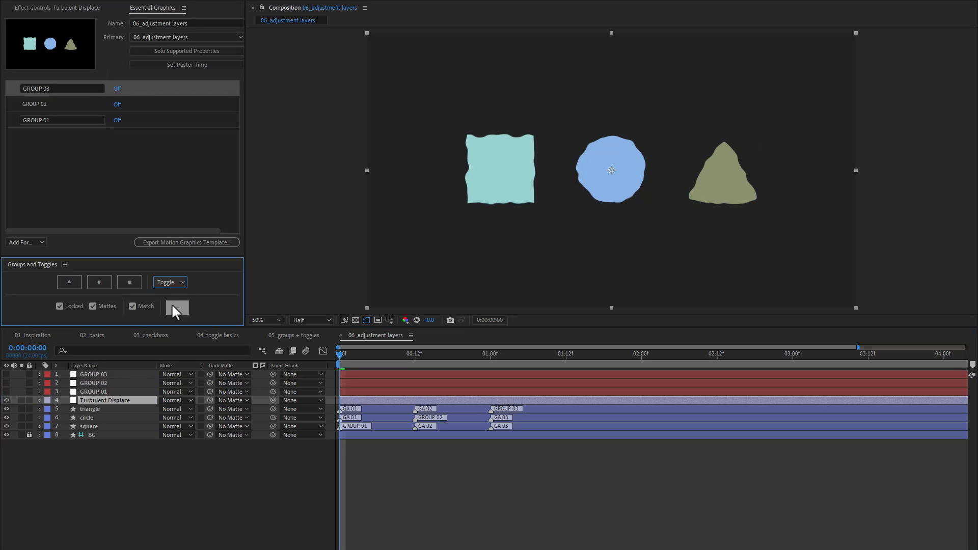
left_click(69, 284)
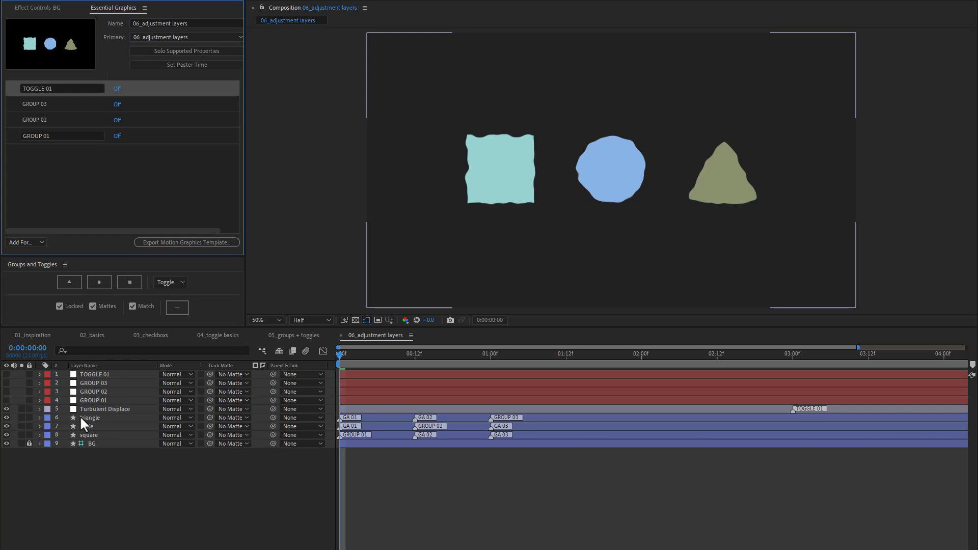
Unlock the BG layer and precompose all layers of 06_adjustment layers into a new composition named Pre-comp adjustments.
left_click(29, 444)
left_click_drag(60, 473, 108, 371)
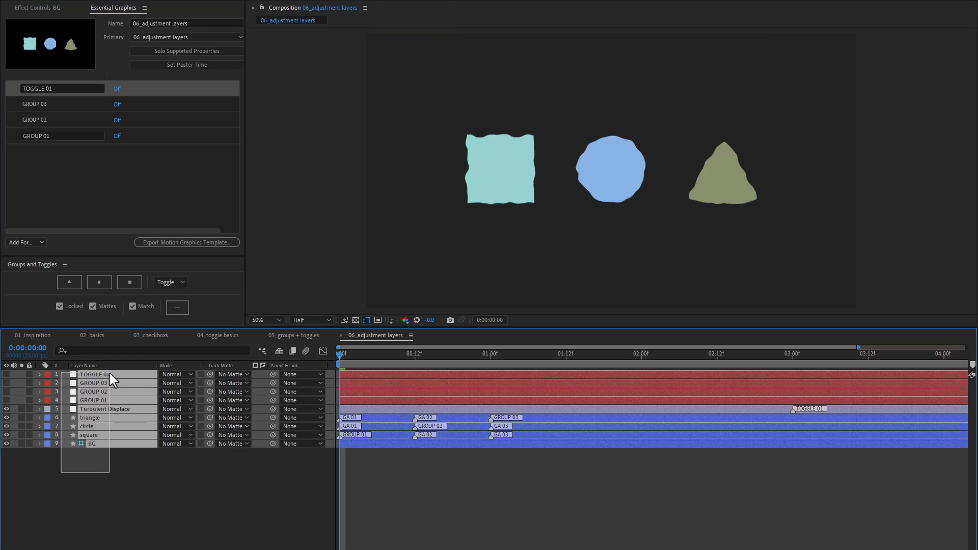
key("ctrl+shift+c")
key("End")
key("BackSpace")
type("adjustments")
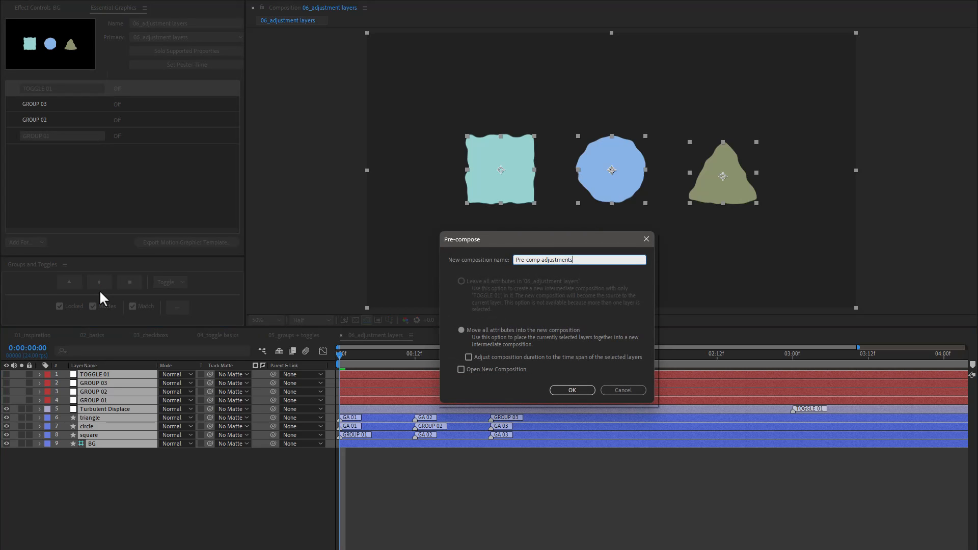
key("Return")
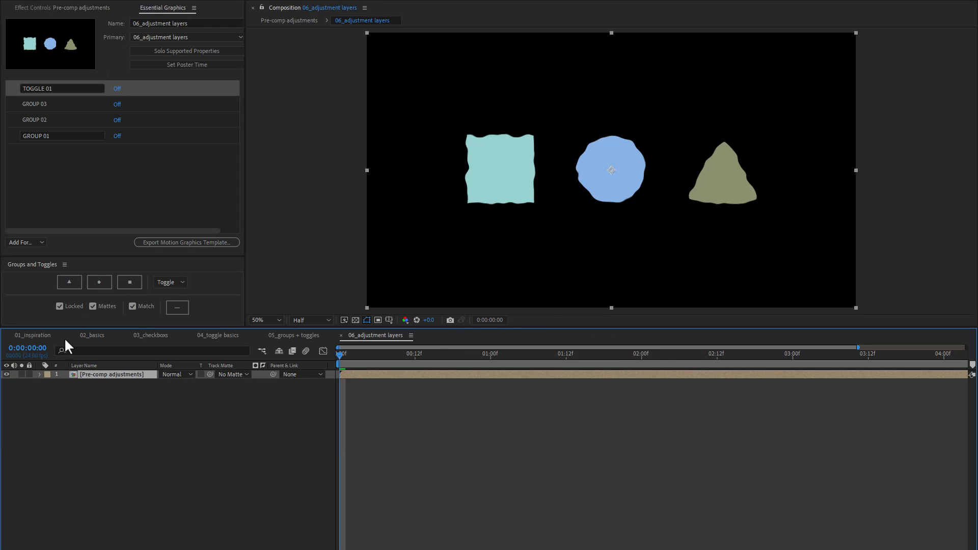
Split the GROUP 01, GROUP 02 and GROUP 03 essential properties of Pre-comp adjustments into their own layers and hide the original precomp.
left_click(39, 374)
left_click(48, 392)
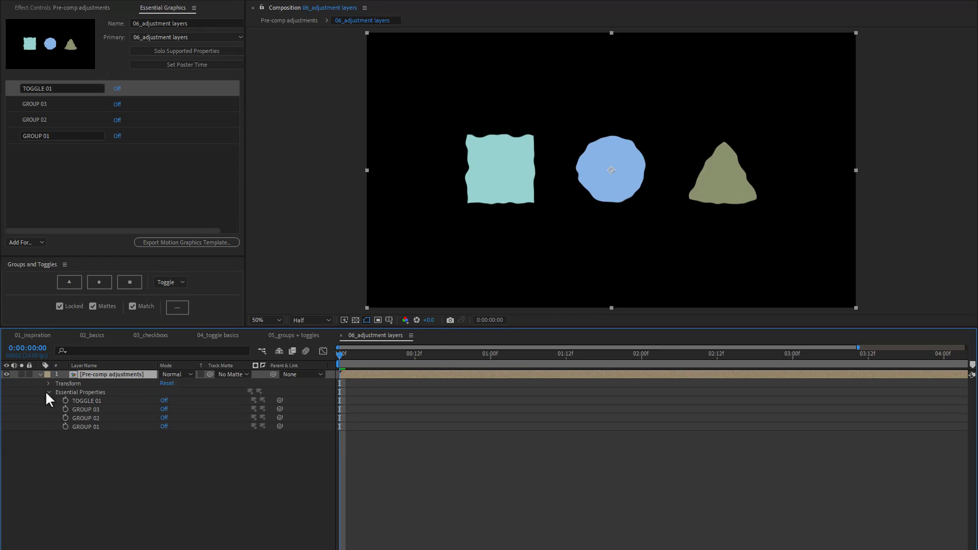
left_click_drag(63, 432, 78, 409)
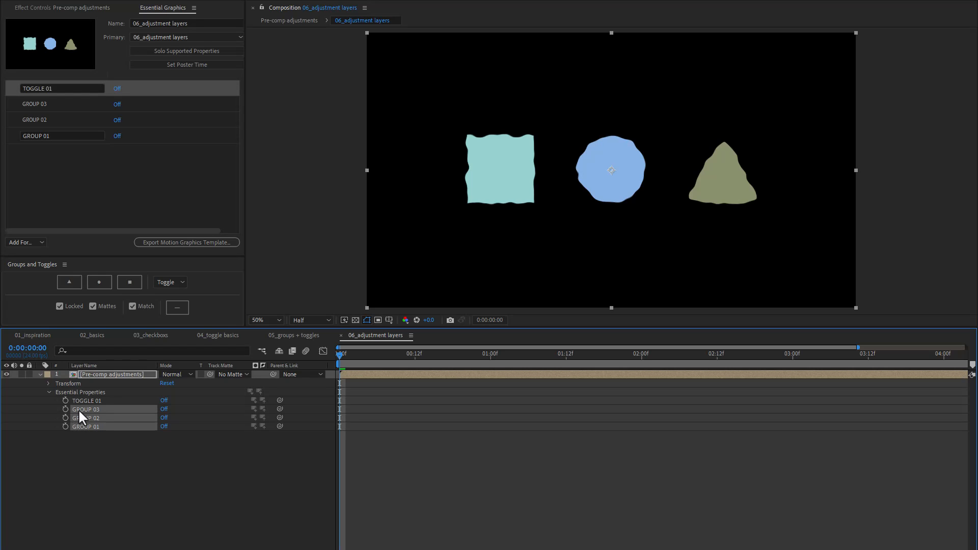
left_click(182, 308)
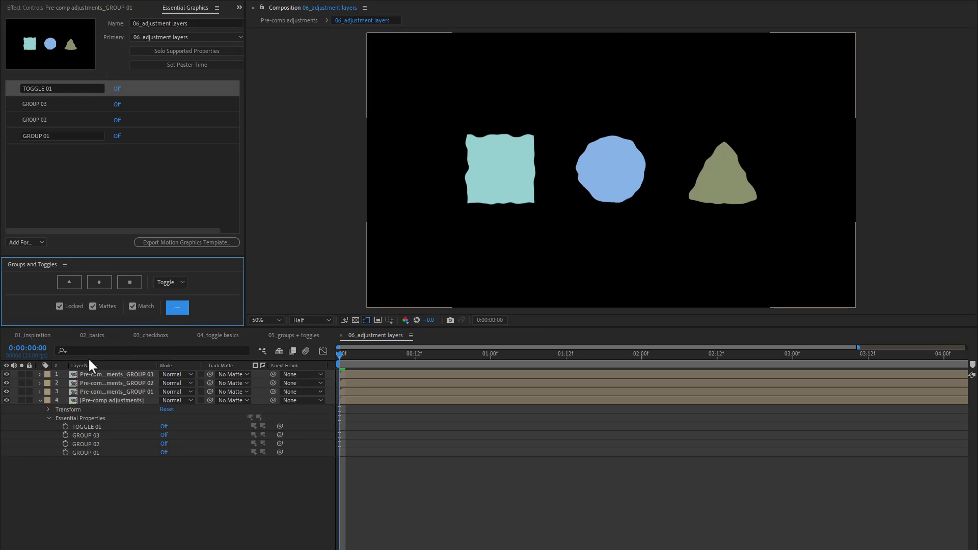
left_click(6, 400)
left_click(40, 400)
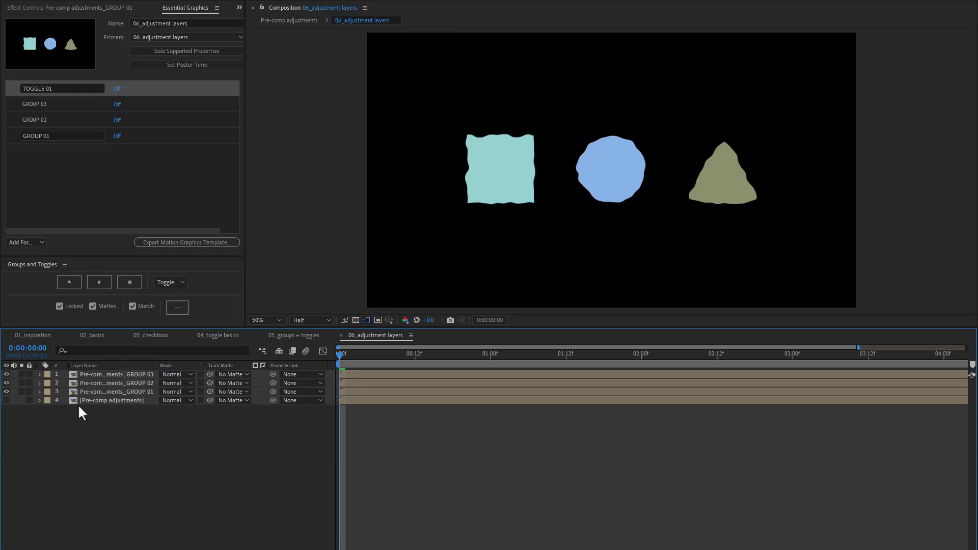
Widen the layer name column and solo the GROUP 01, GROUP 02 and GROUP 03 layers in turn to check their contents.
left_click(94, 391)
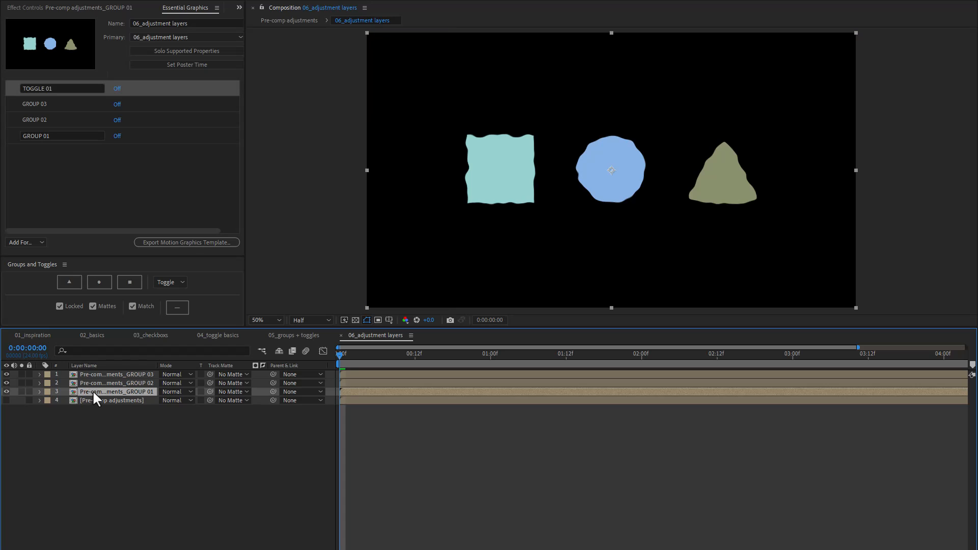
left_click_drag(155, 365, 174, 366)
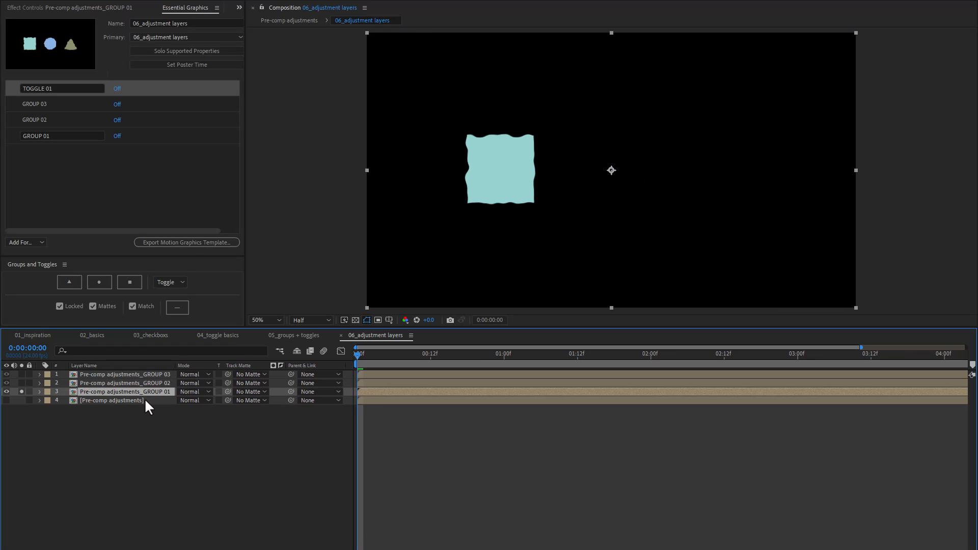
key("alt+s")
left_click(148, 383)
key("alt+s")
key("alt+s")
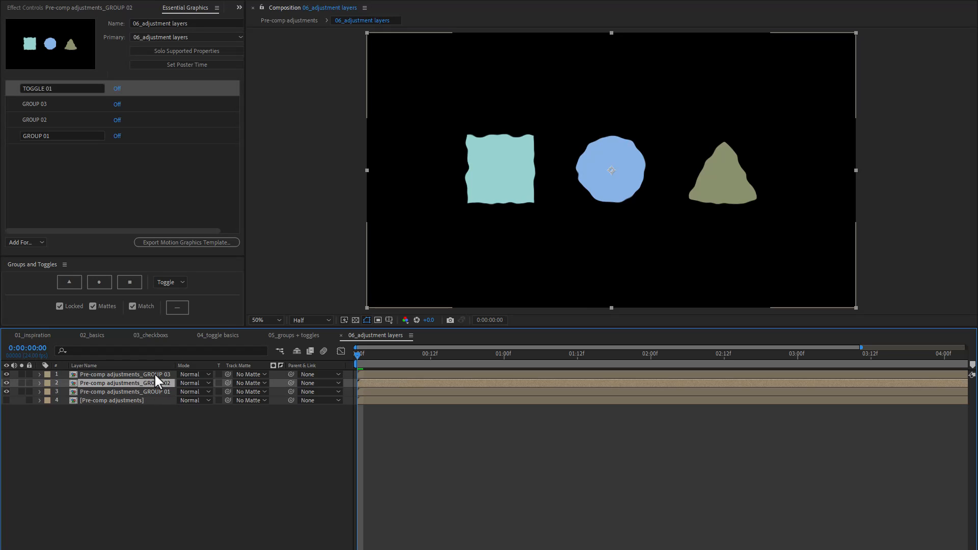
left_click(154, 374)
key("alt+s")
key("alt+s")
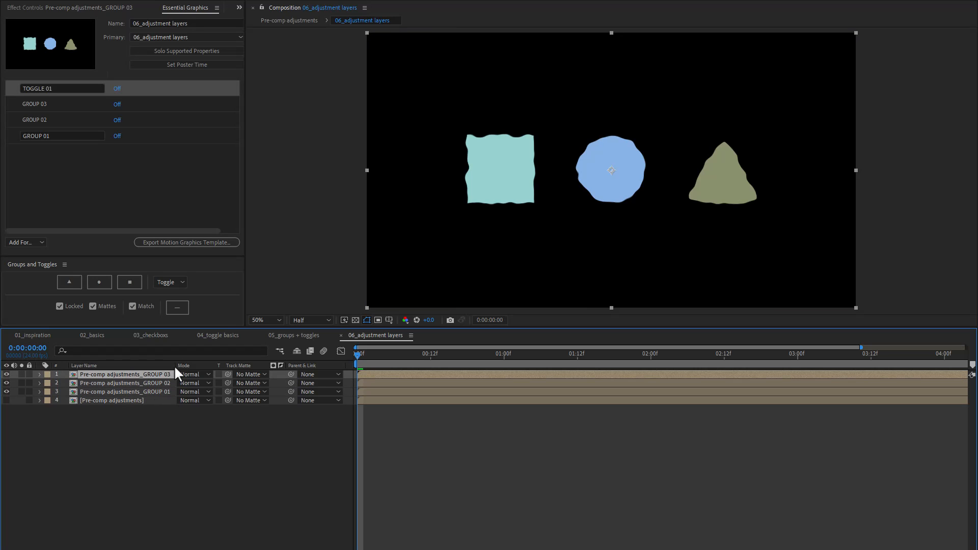
left_click_drag(175, 365, 196, 361)
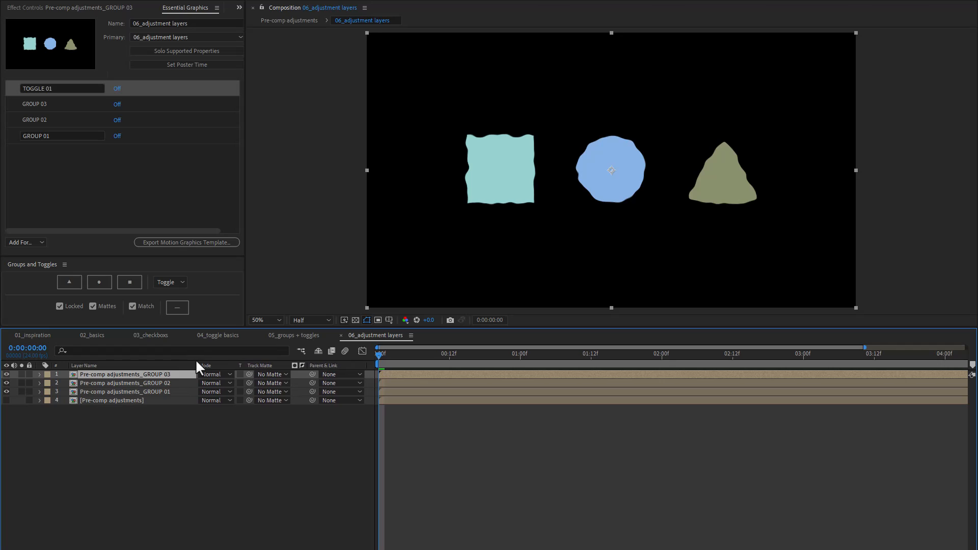
Turn on the TOGGLE 01 essential property of the Pre-comp adjustments_GROUP 01 layer.
left_click(39, 392)
left_click(47, 418)
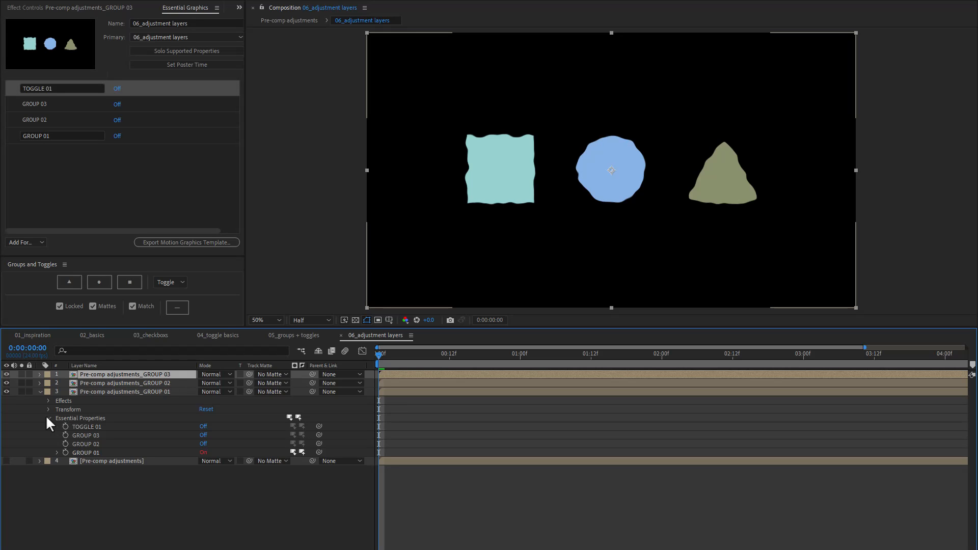
left_click(203, 427)
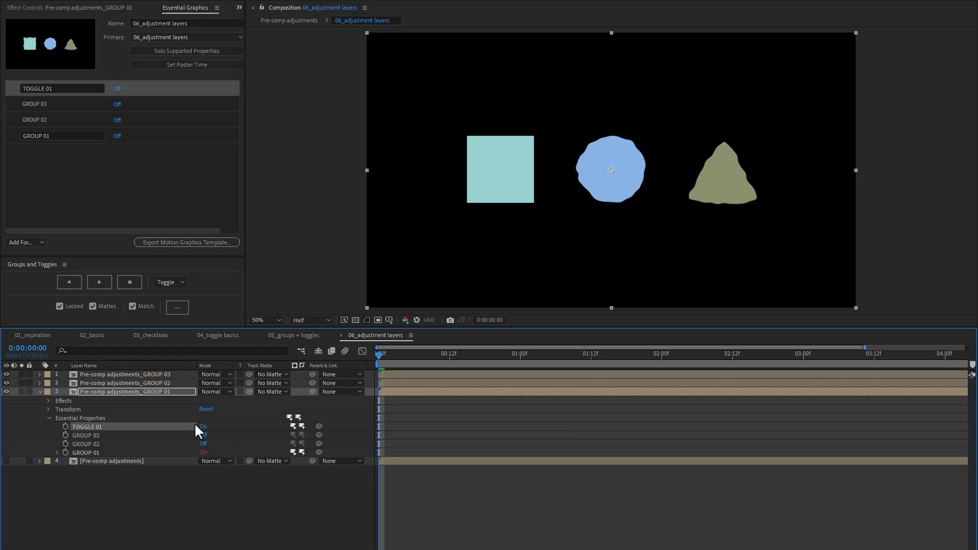
Turn on the TOGGLE 01 essential property of the Pre-comp adjustments_GROUP 02 layer.
left_click(122, 384)
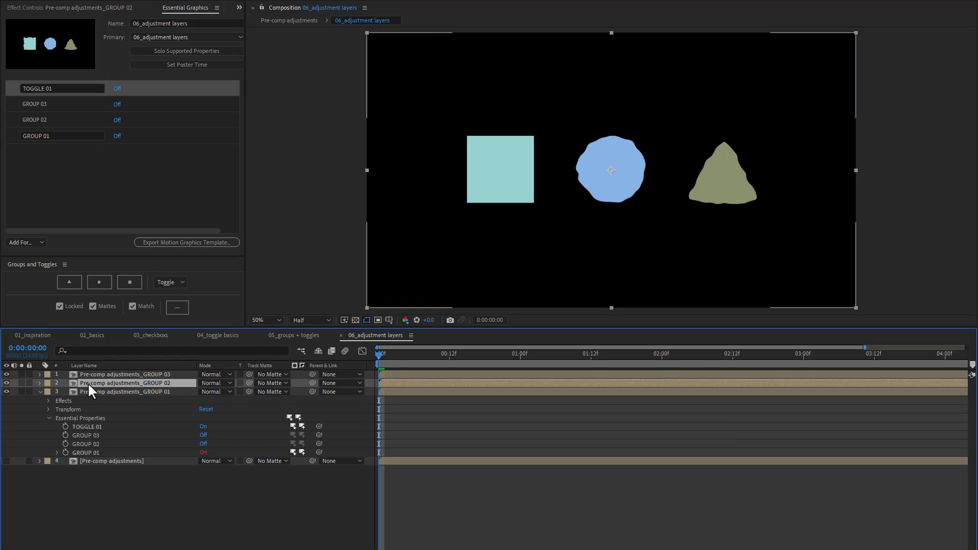
left_click(40, 383)
left_click(48, 409)
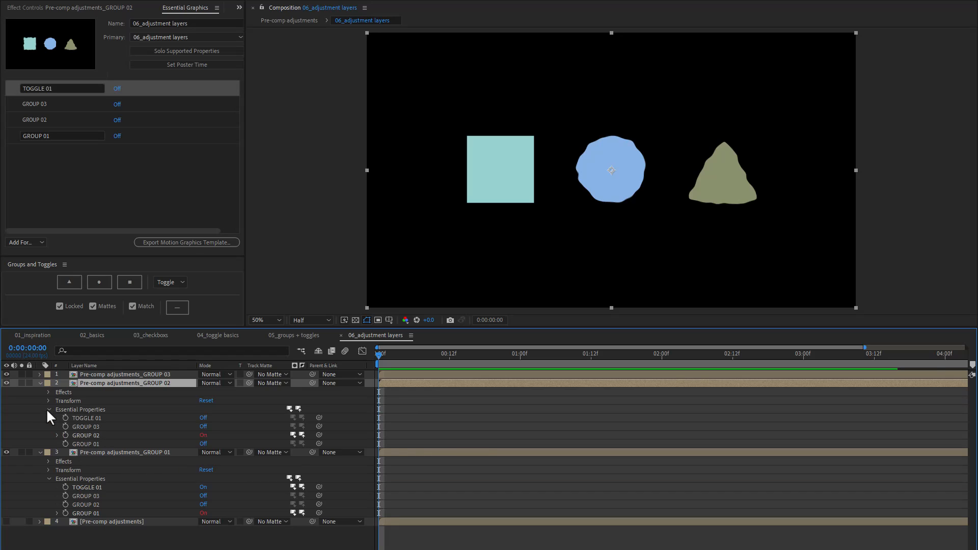
left_click(203, 418)
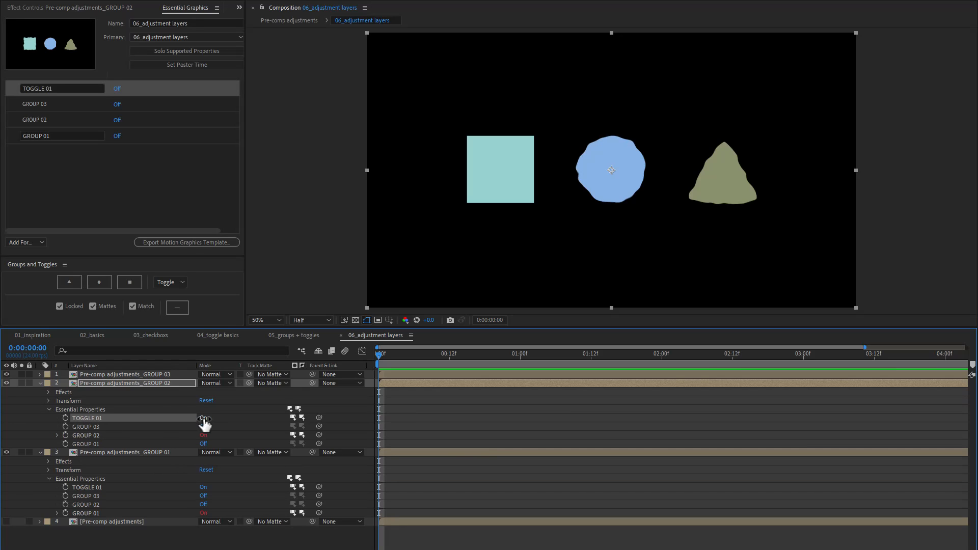
Switch TOGGLE 01 of the GROUP 02 layer off and on repeatedly to compare the circle with and without displacement.
left_click(203, 418)
left_click(203, 418)
left_click(204, 419)
left_click(204, 419)
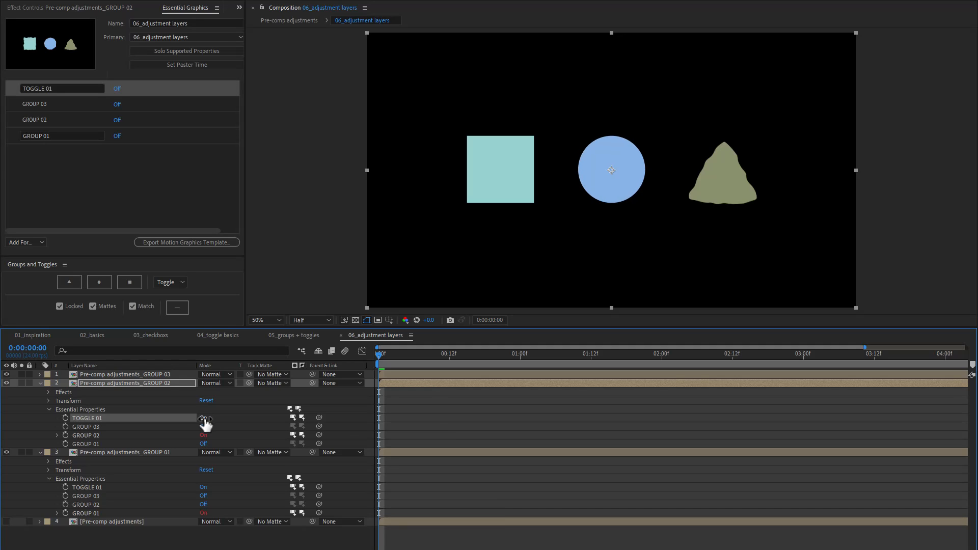
left_click(204, 419)
left_click(203, 419)
left_click(204, 419)
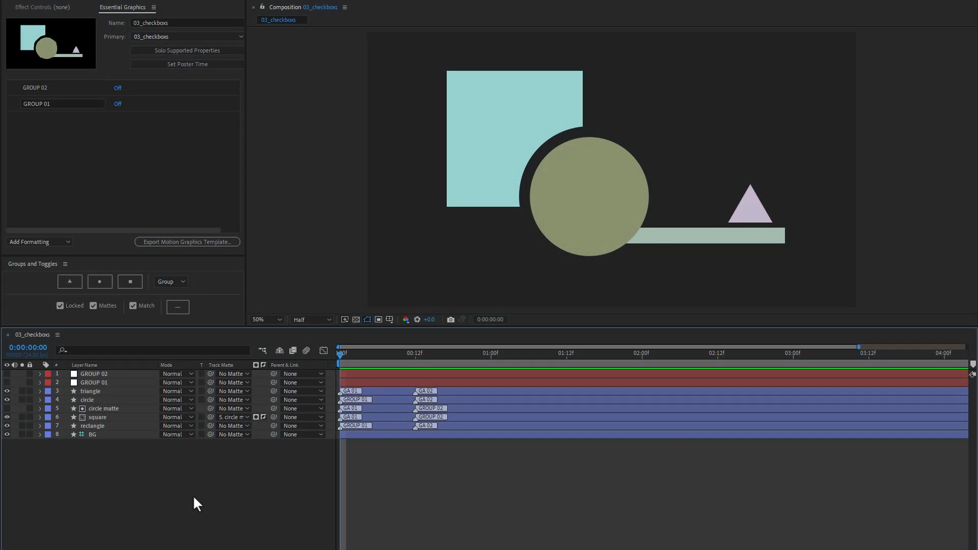
Switch the GROUP 01 and GROUP 02 essential properties of 03_checkboxs on and off to preview each group.
left_click(118, 105)
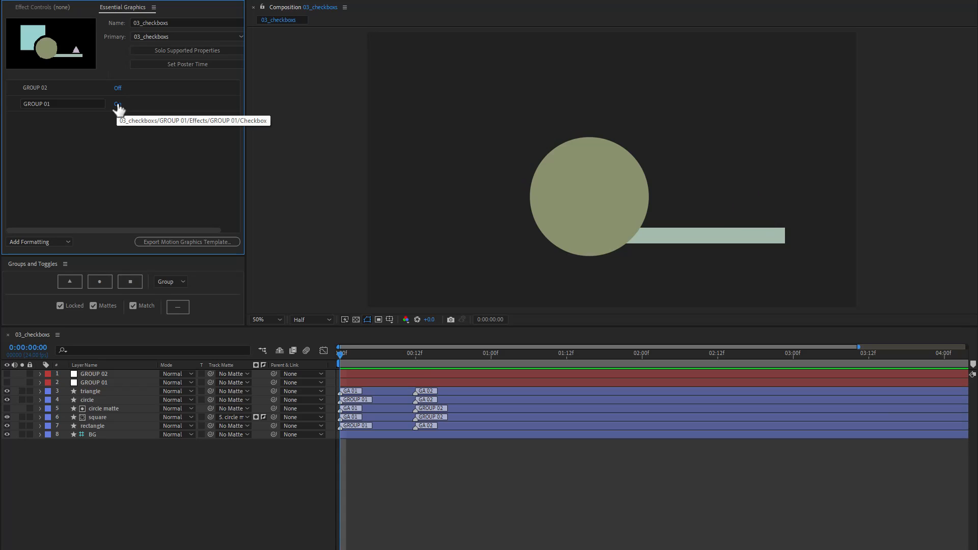
left_click(117, 90)
left_click(118, 89)
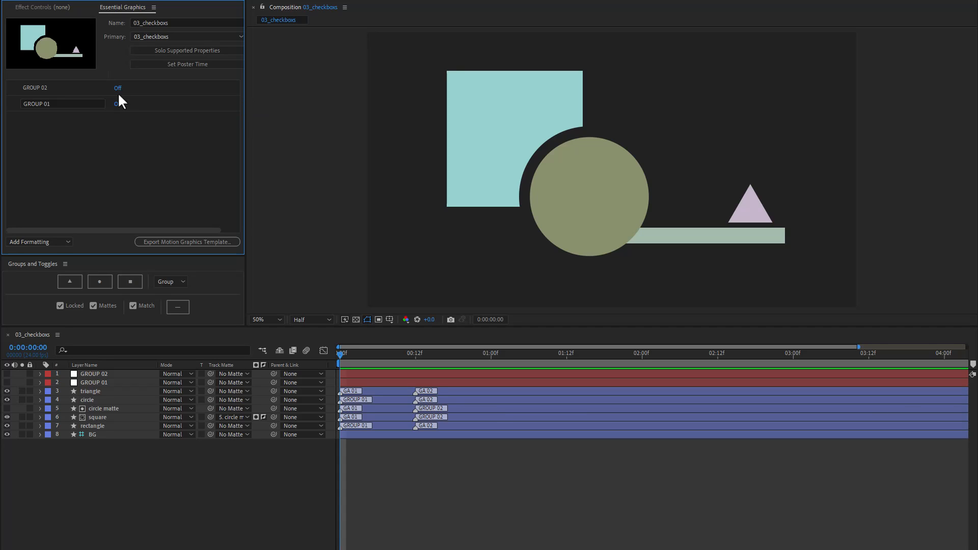
Pre-compose all layers of 03_checkboxs into a composition named 01 and reveal its essential properties.
left_click_drag(96, 464, 82, 389)
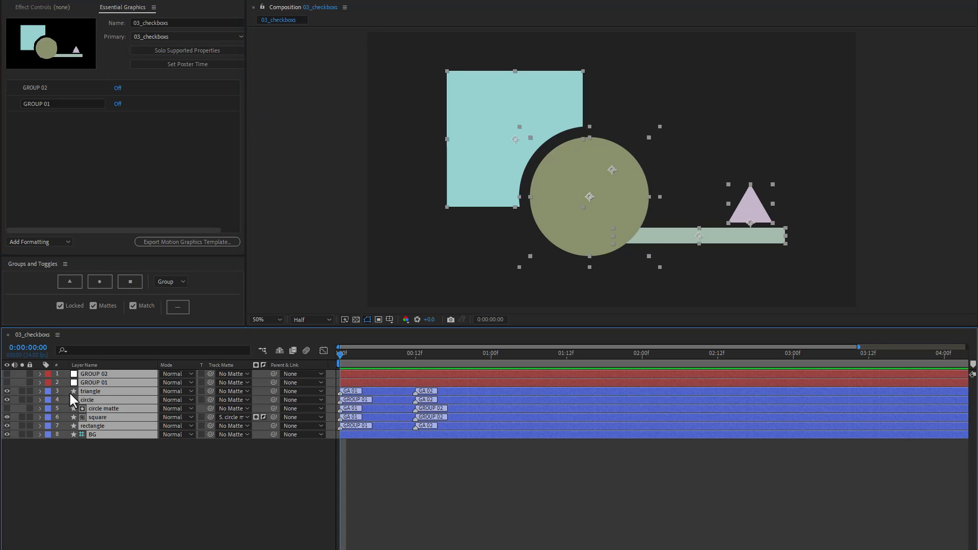
key("ctrl+shift+c")
type("01")
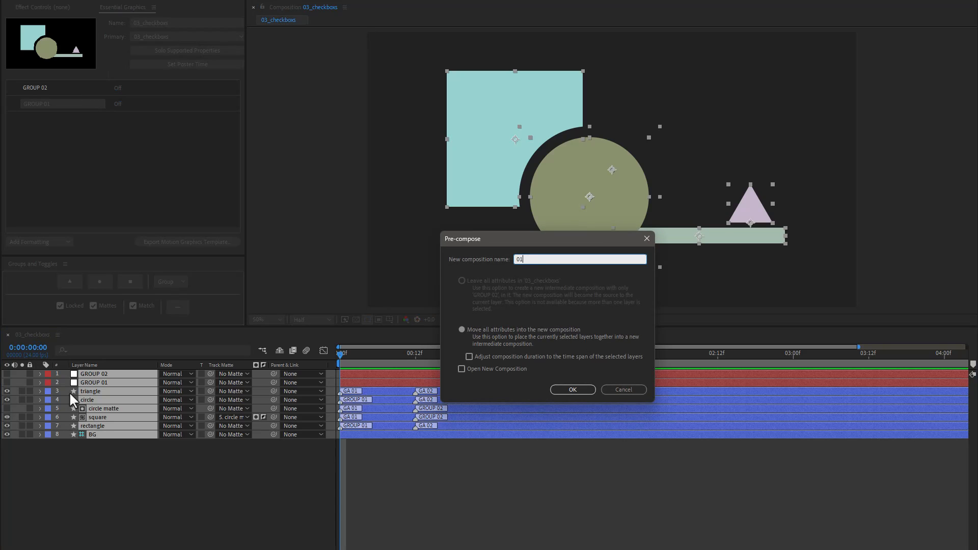
key("Return")
left_click(41, 374)
left_click(49, 392)
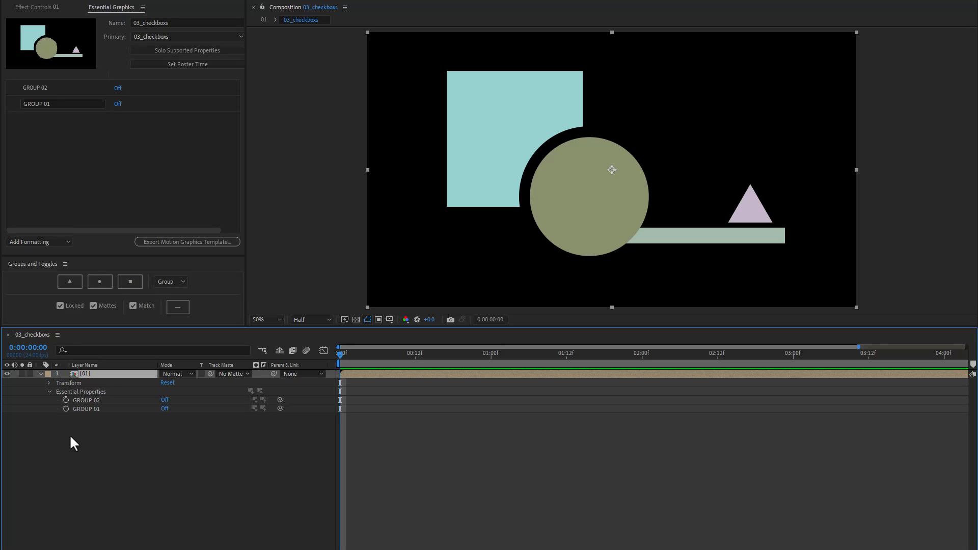
Pre-compose the 01 layer as 02 with all attributes moved into the new composition, and reveal its essential properties.
key("ctrl+shift+c")
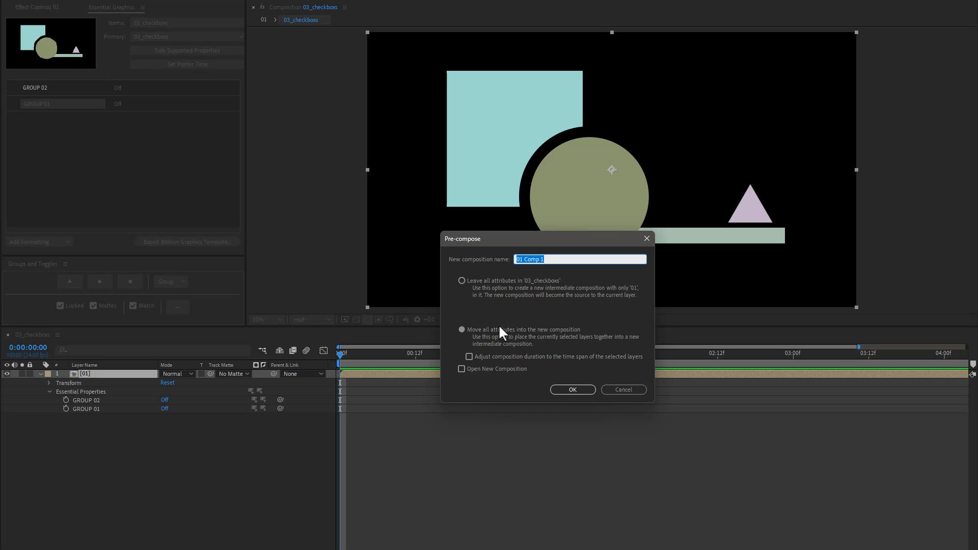
type("02")
left_click(572, 388)
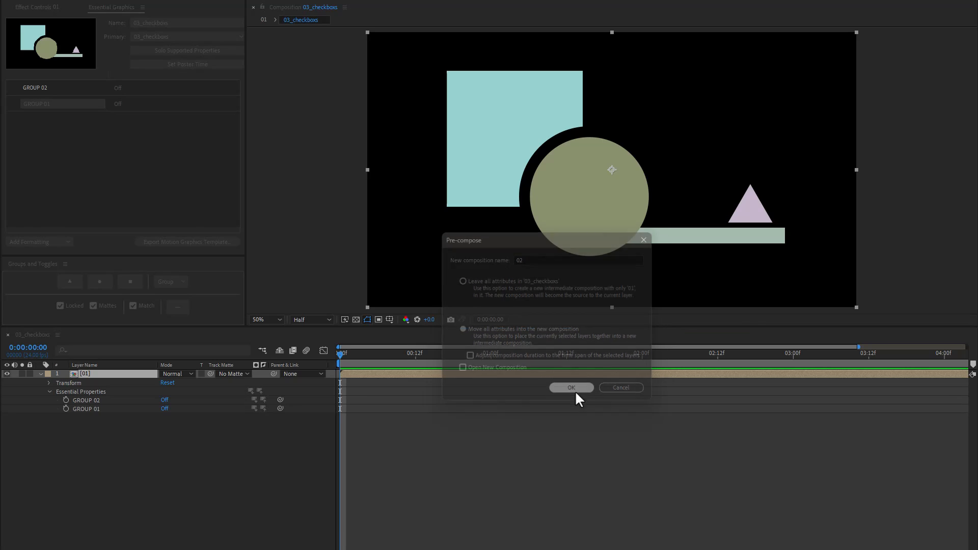
left_click(40, 374)
left_click(49, 392)
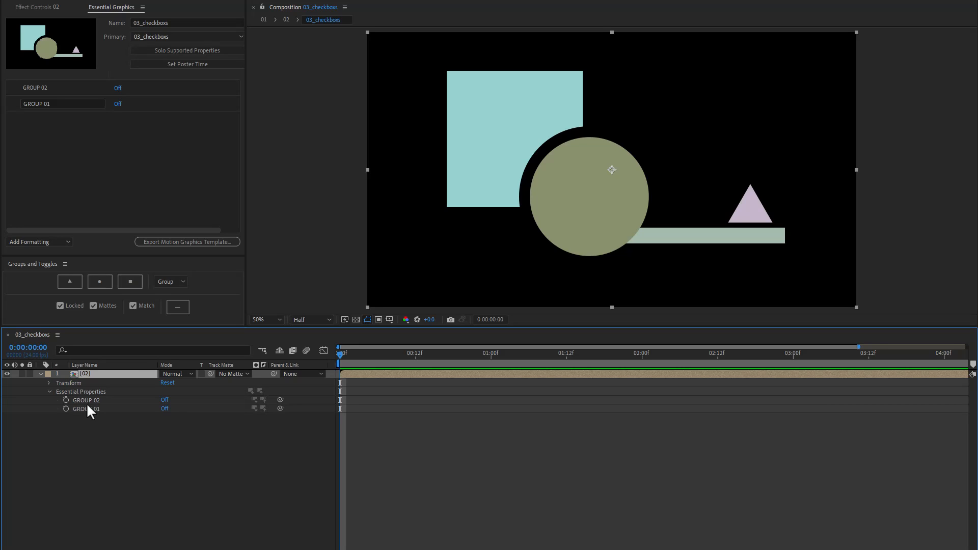
Switch the GROUP 01 and GROUP 02 essential properties of the 02 layer on and off to test them.
left_click(165, 410)
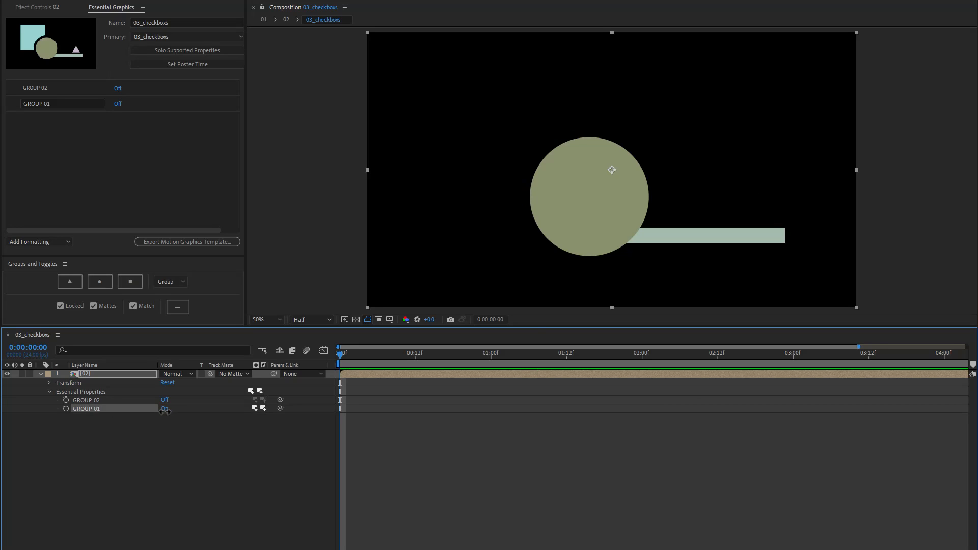
left_click(165, 409)
left_click(165, 400)
left_click(165, 401)
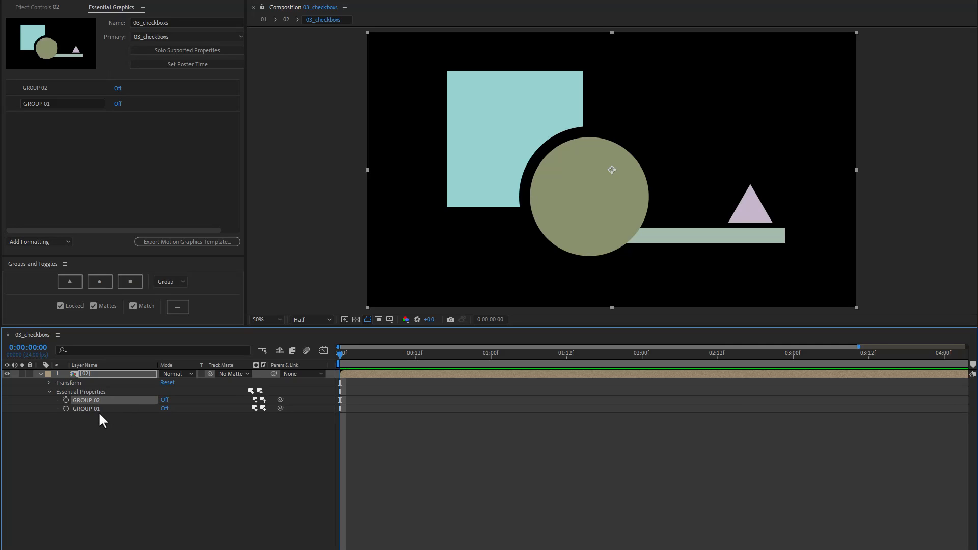
Undo the property switching and the pre-compose into 02, going back to the 01 layer.
key("ctrl+shift+z")
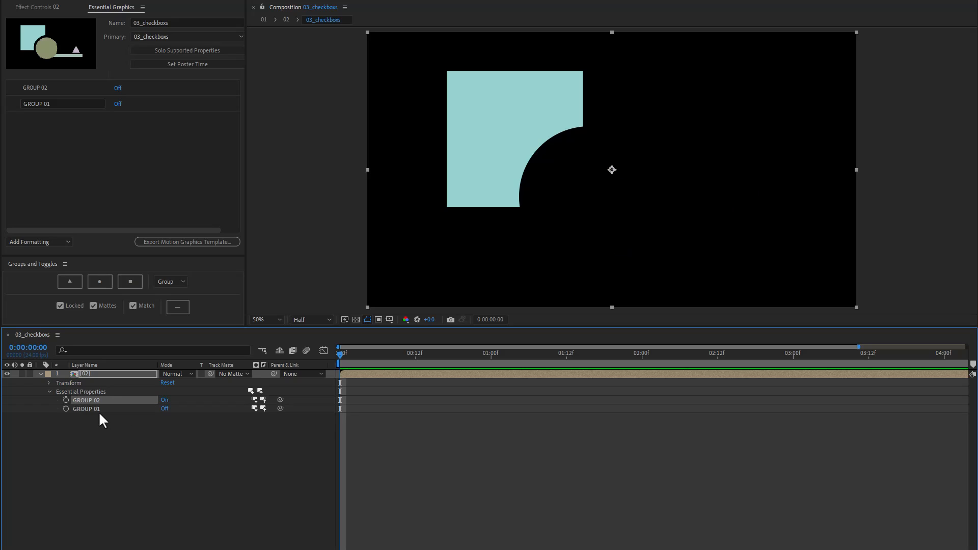
key("ctrl+z")
key("ctrl+z")
key("ctrl+z")
key("ctrl+z")
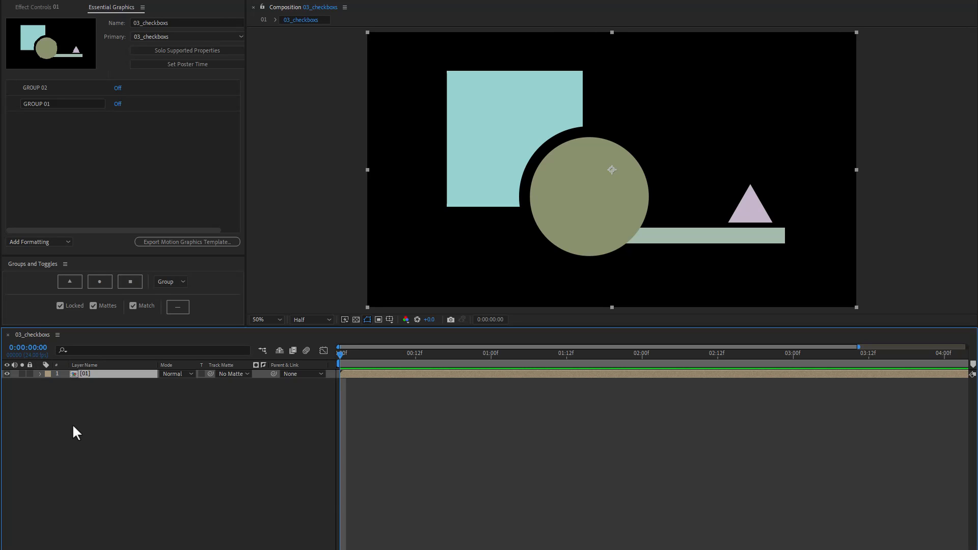
Pre-compose the 01 layer as 01 Comp 1, leaving all attributes in 03_checkboxs, and open the new composition.
key("ctrl+shift+c")
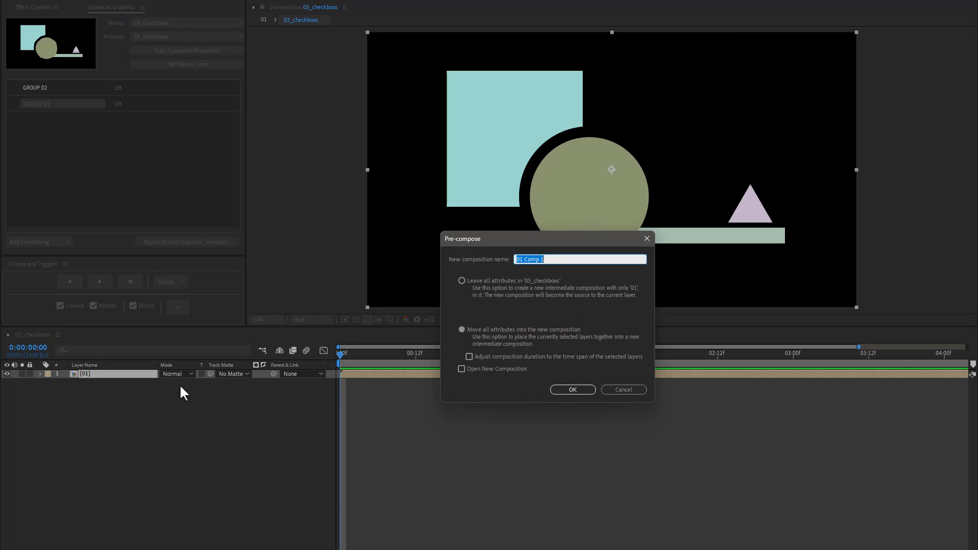
left_click(462, 280)
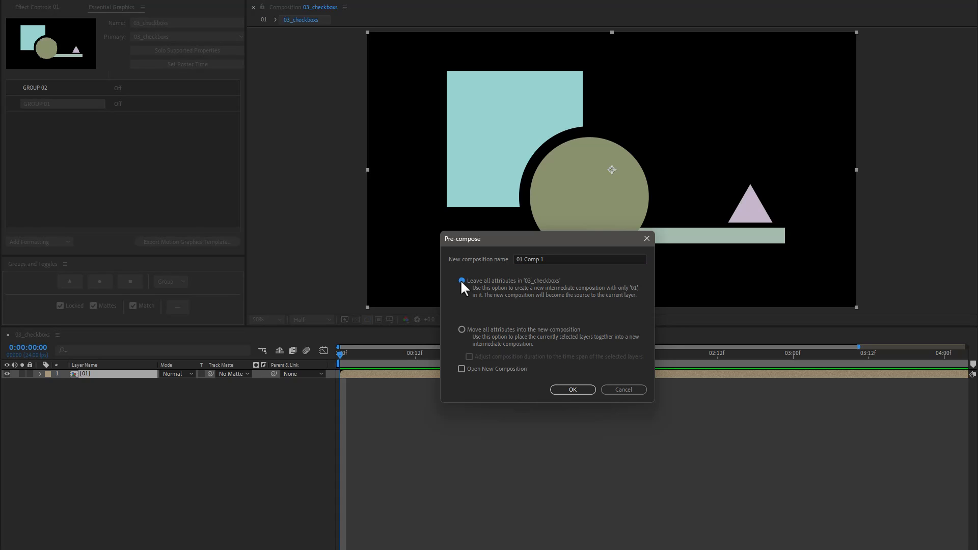
left_click(571, 391)
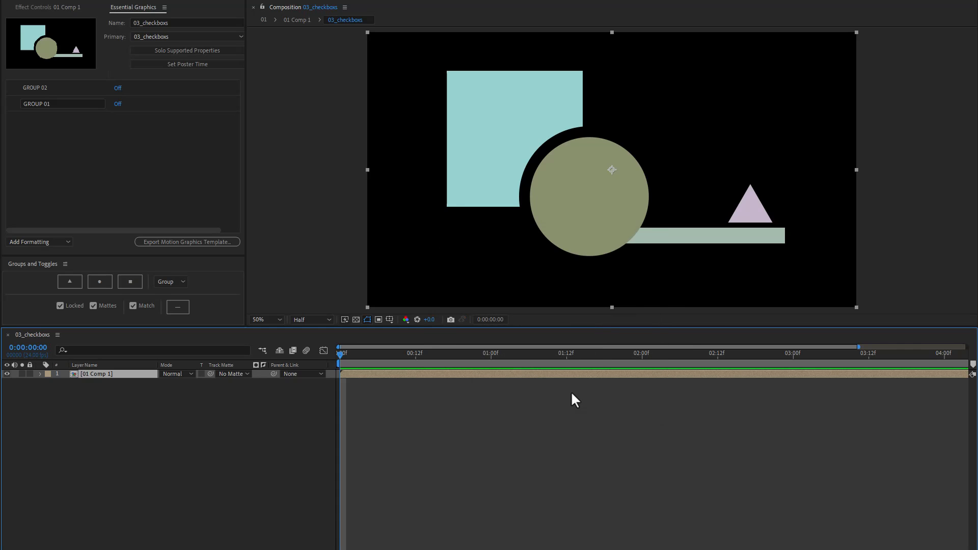
left_click(40, 374)
double_click(103, 375)
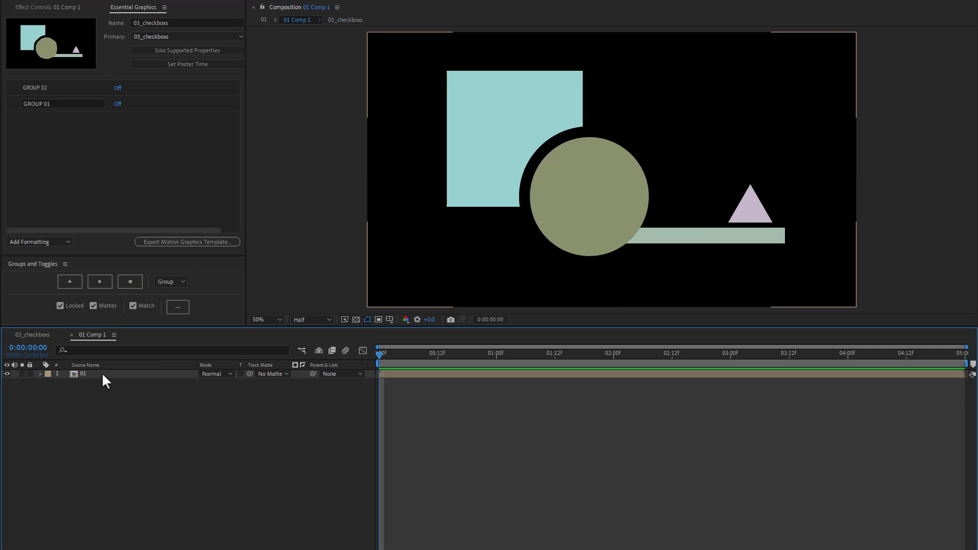
Create a bridge null for the GROUP 01 and GROUP 02 essential properties of layer 01 and show its checkbox effects.
left_click(40, 374)
left_click(49, 392)
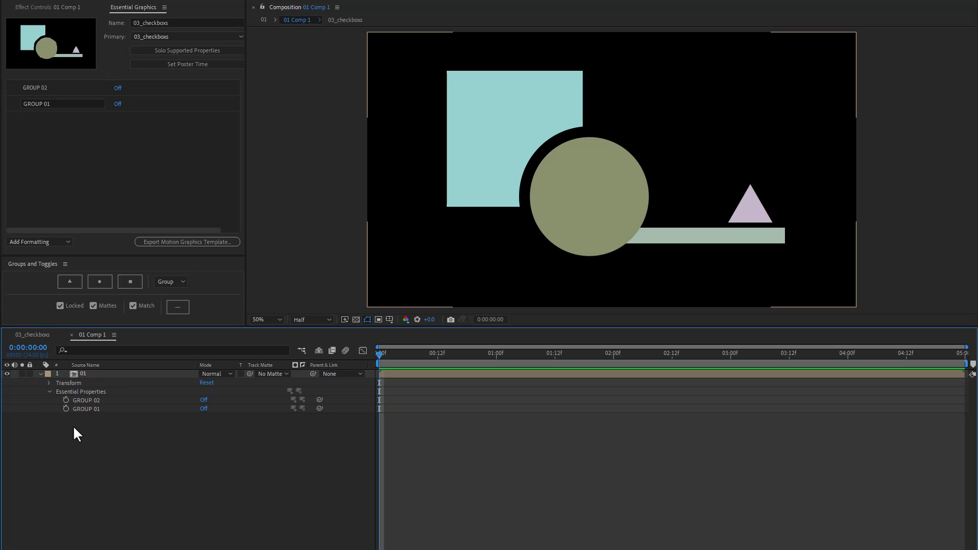
left_click_drag(76, 422, 93, 400)
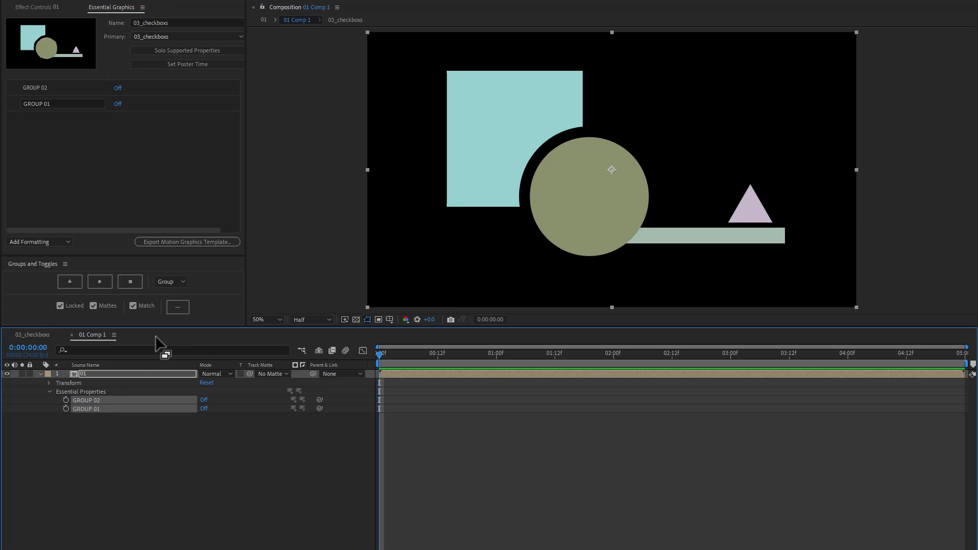
left_click(181, 309, "alt")
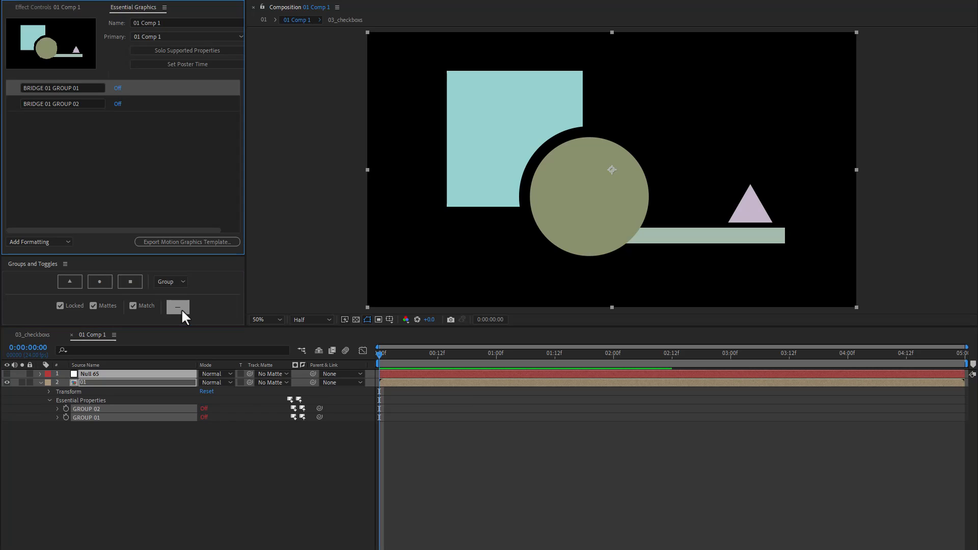
left_click(103, 376)
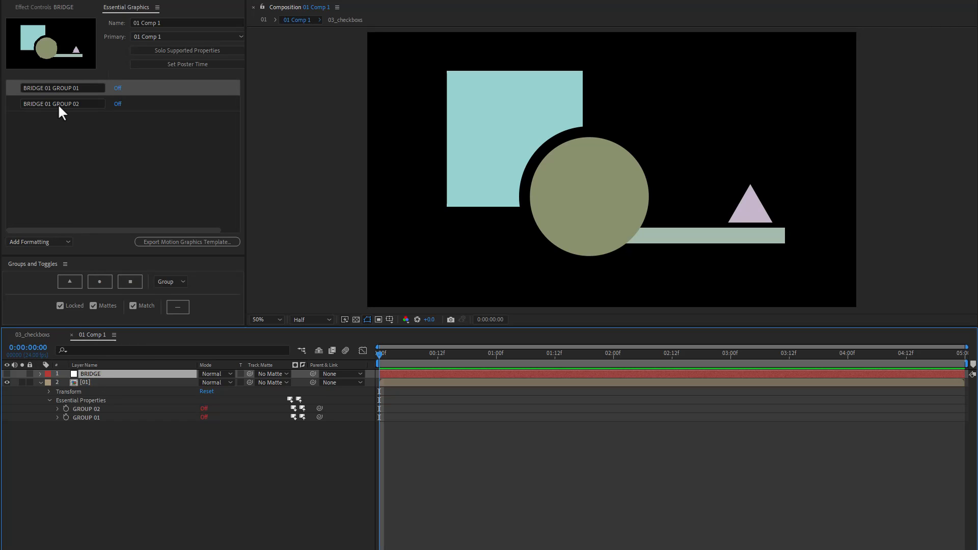
left_click(58, 8)
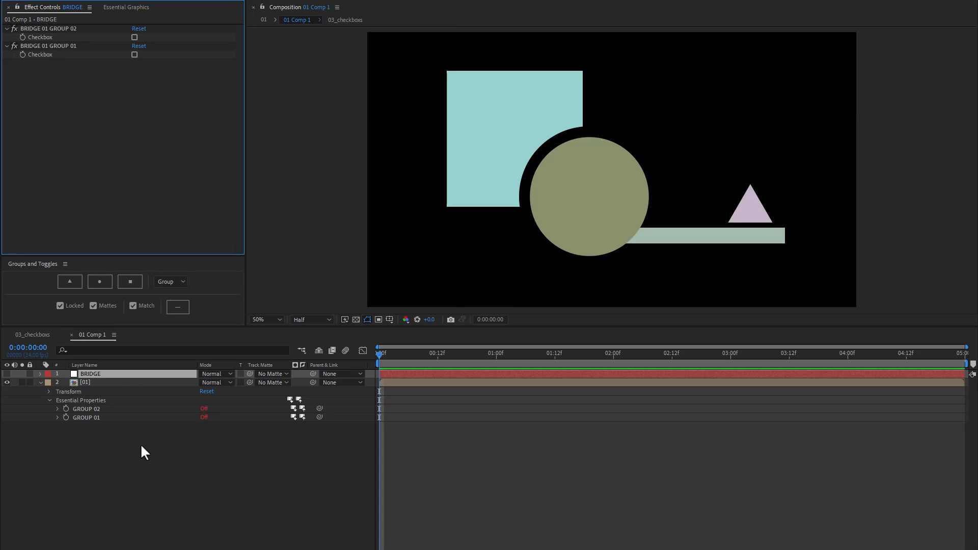
Return to 03_checkboxs and switch the two BRIDGE essential properties of 01 Comp 1 on and off to test them.
key("Tab")
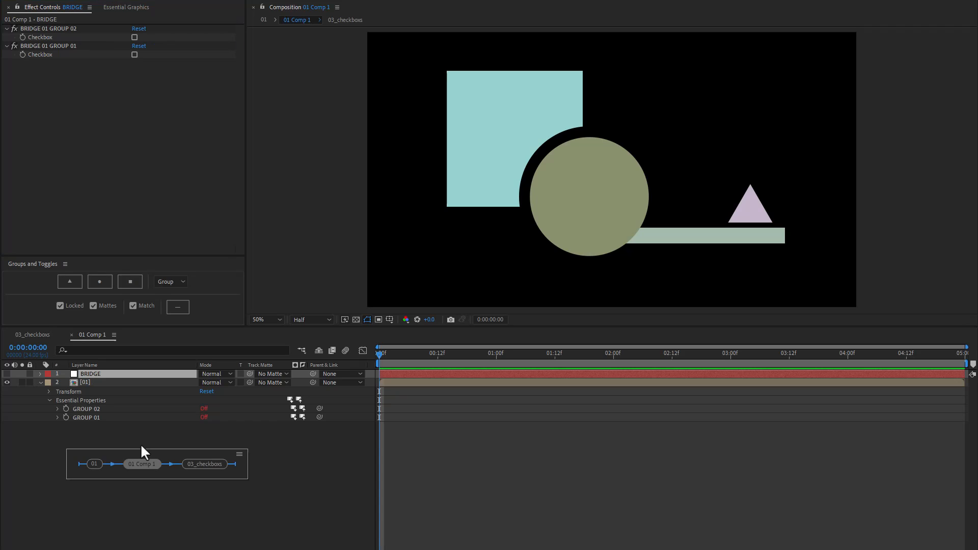
left_click(202, 465)
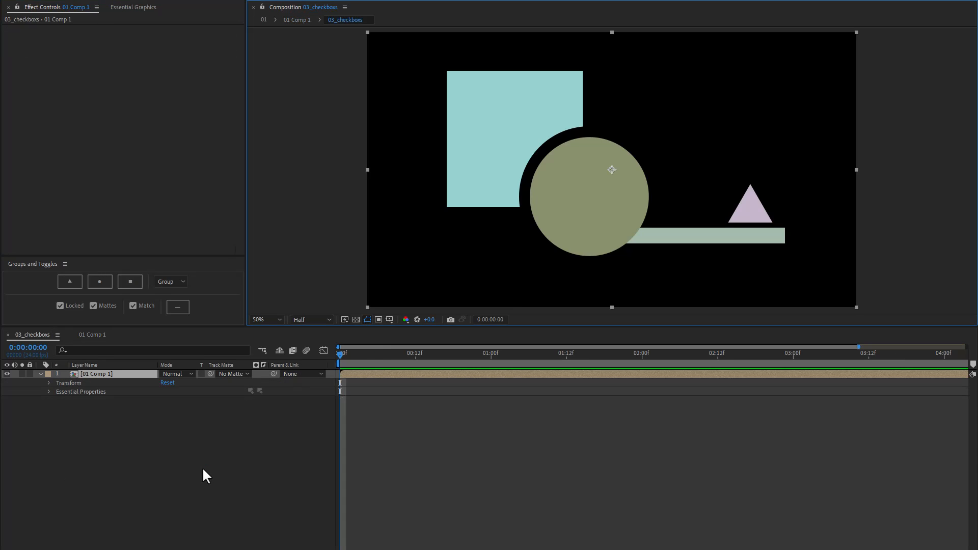
left_click(49, 391)
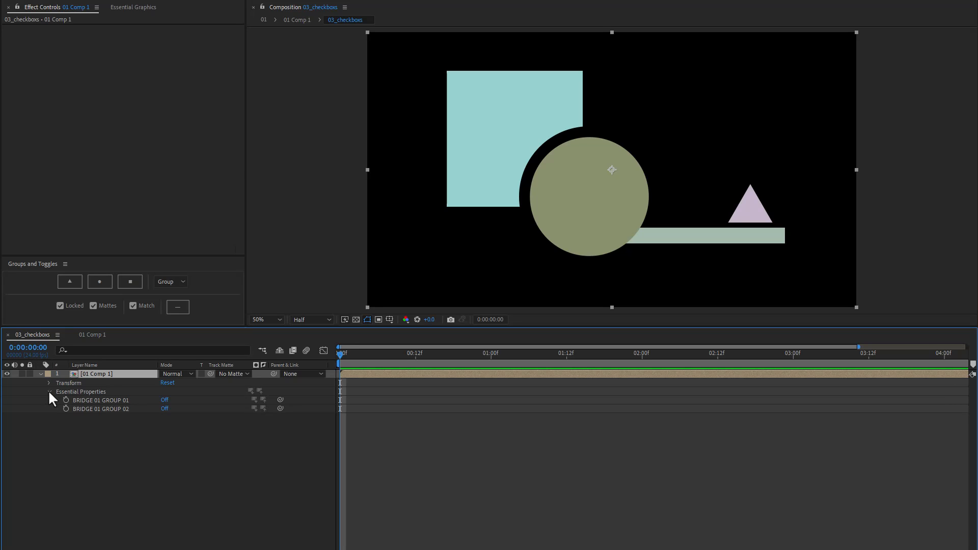
left_click(164, 400)
left_click(164, 400)
left_click(164, 409)
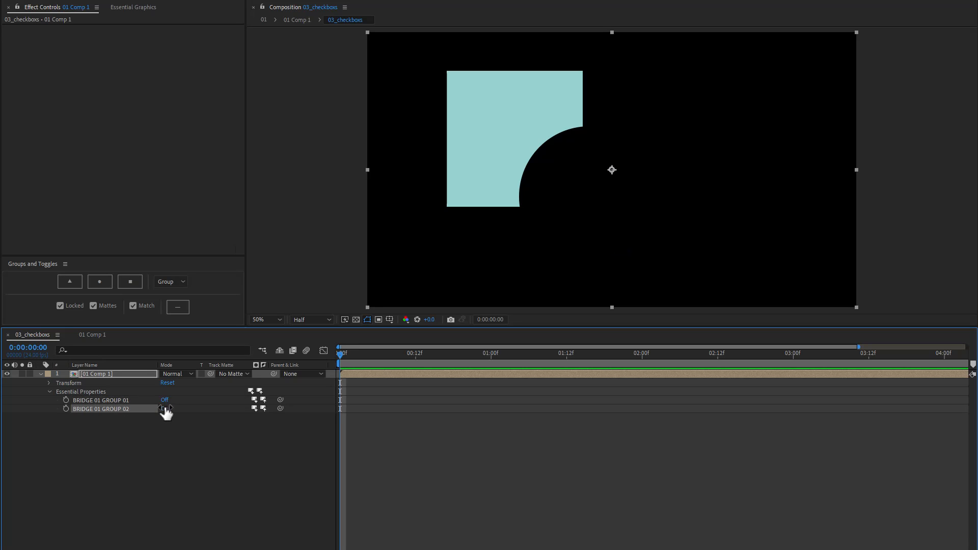
left_click(164, 409)
Split 01 Comp 1 into separate layers for BRIDGE 01 GROUP 01 and BRIDGE 01 GROUP 02, and hide the original layer.
left_click_drag(89, 431, 112, 400)
left_click(177, 307)
left_click(7, 390)
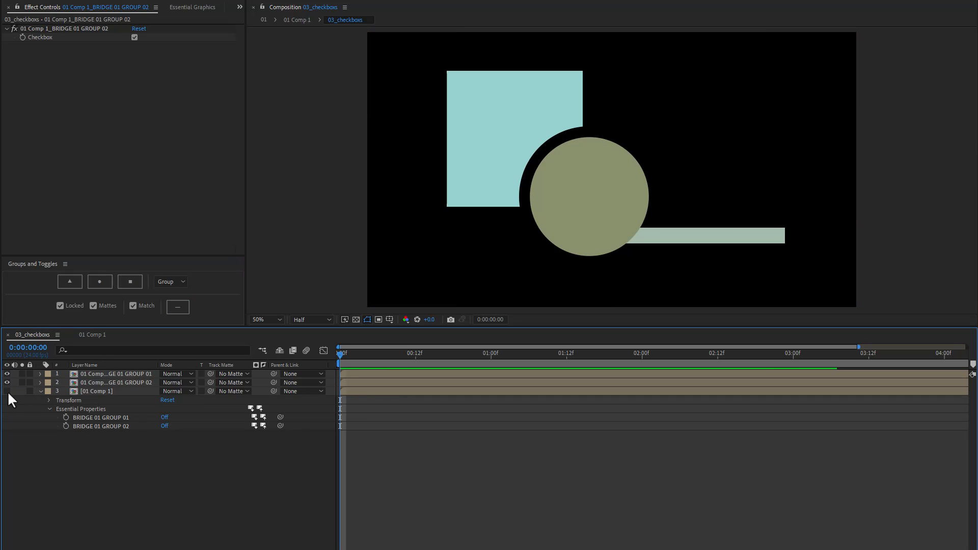
Hide both split bridge layers and show only the BRIDGE 01 GROUP 02 layer again to check its content.
left_click(6, 381)
left_click(7, 374)
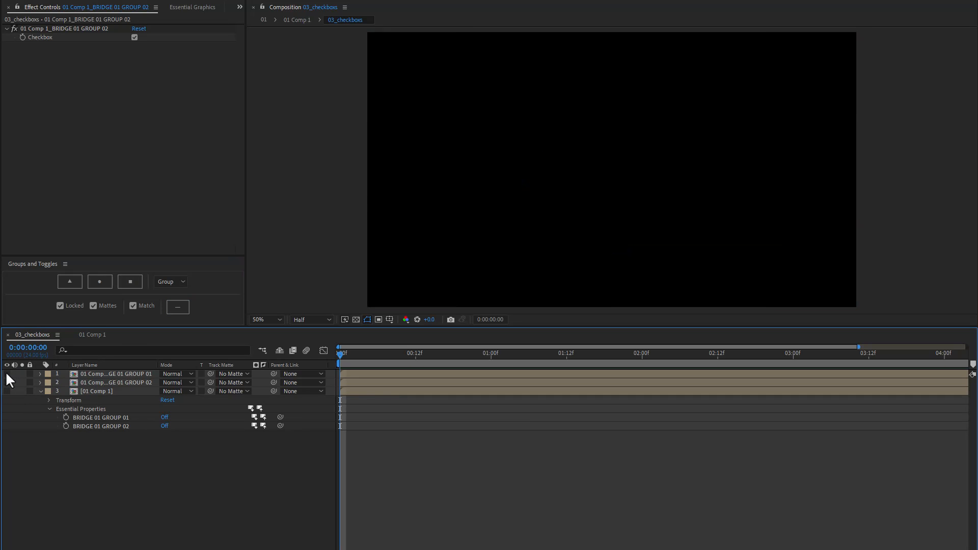
left_click(8, 382)
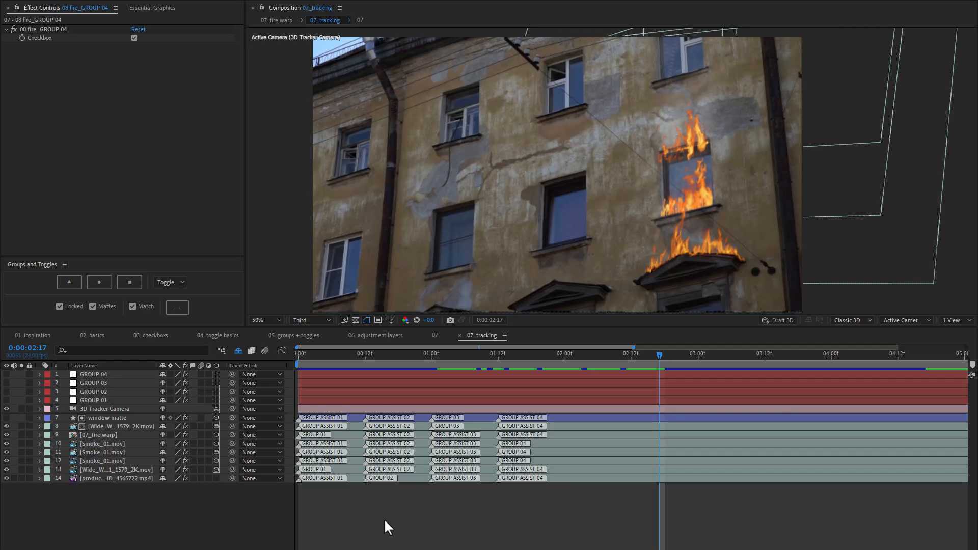
Solo the building footage layer in 07_tracking and scrub the timeline to 0:00:02:06 to review the camera movement.
left_click(100, 478)
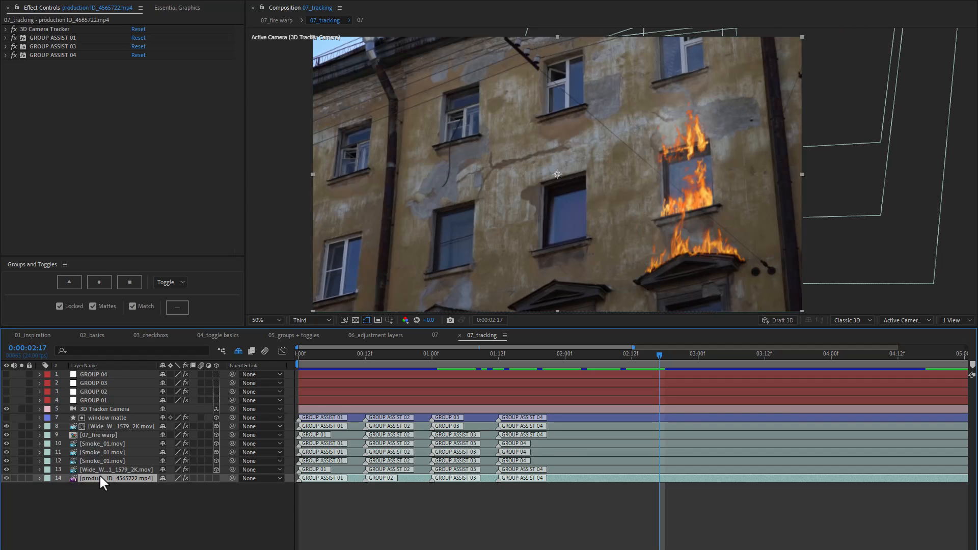
key("ctrl+shift+alt+v")
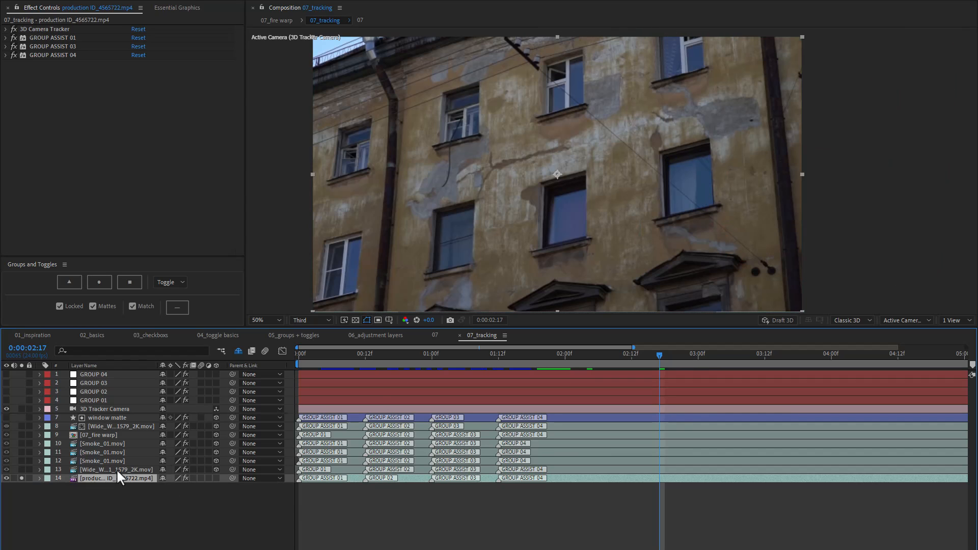
left_click_drag(491, 357, 597, 346)
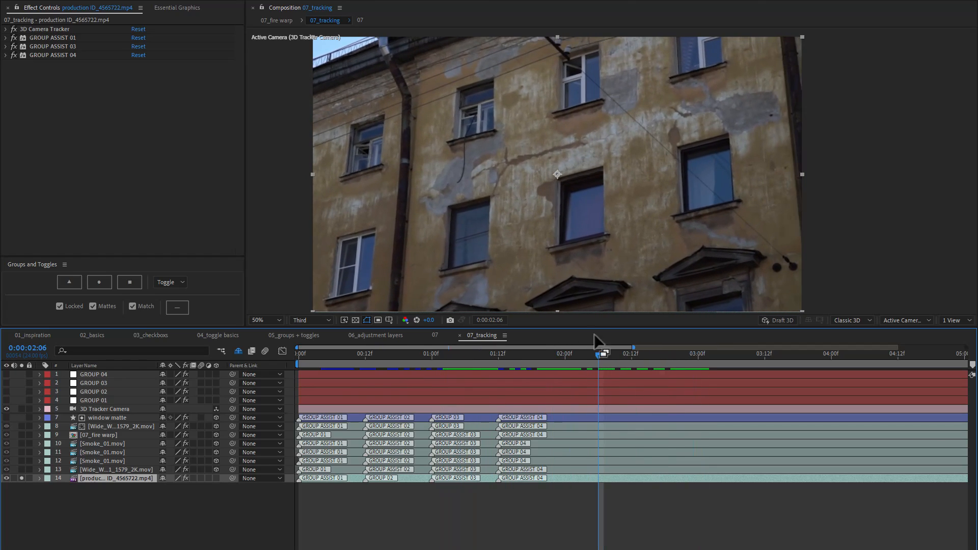
Solo the fire, smoke and 07_fire warp layers one by one over the footage, and clear all solos.
left_click(21, 469)
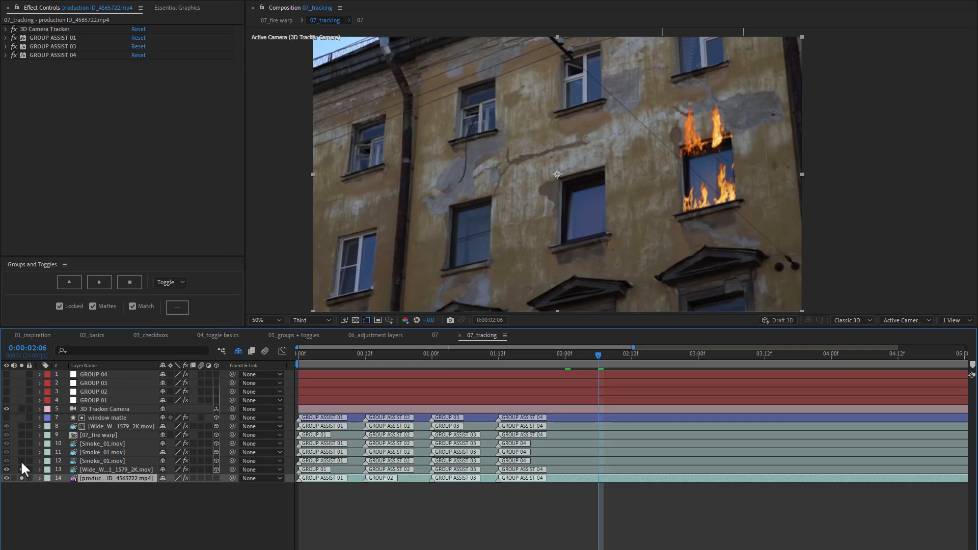
left_click(21, 460)
left_click(21, 452)
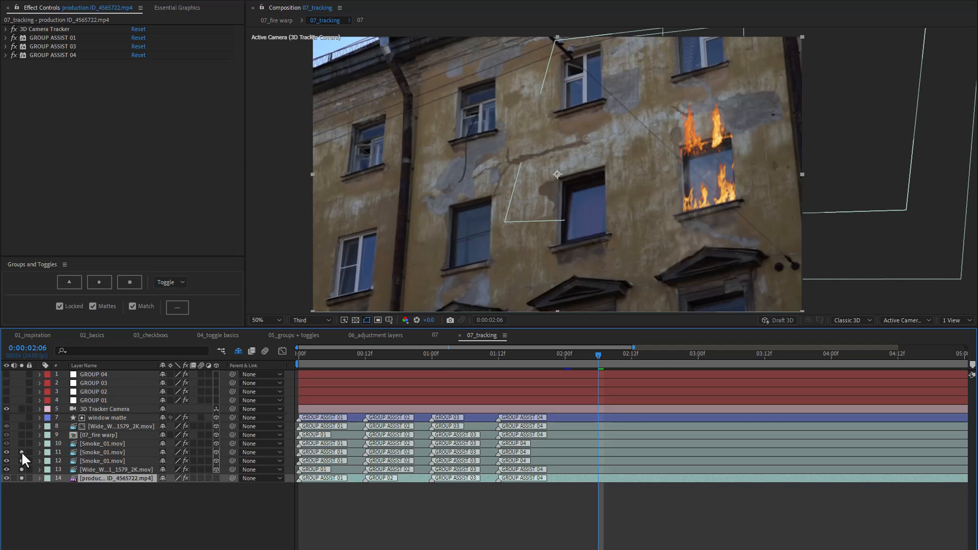
left_click(21, 443)
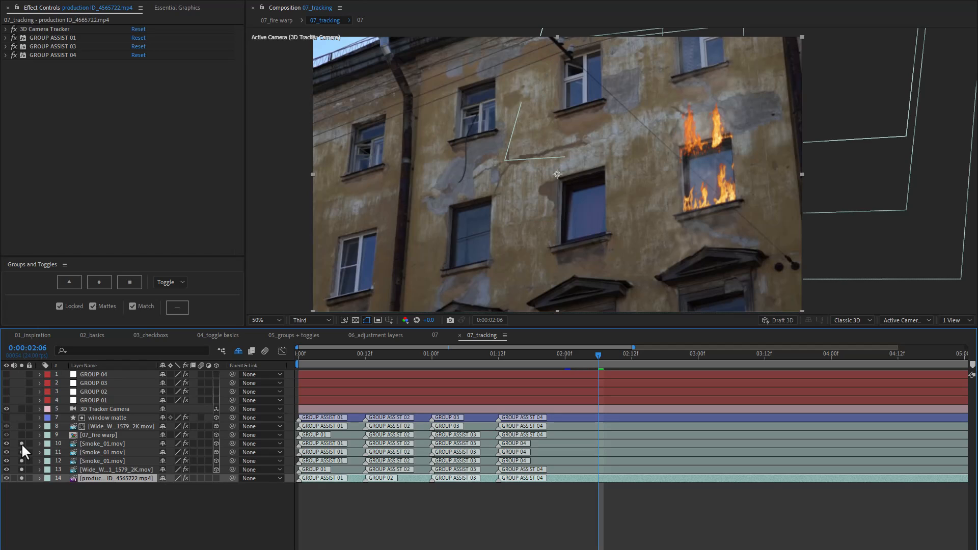
left_click(21, 435)
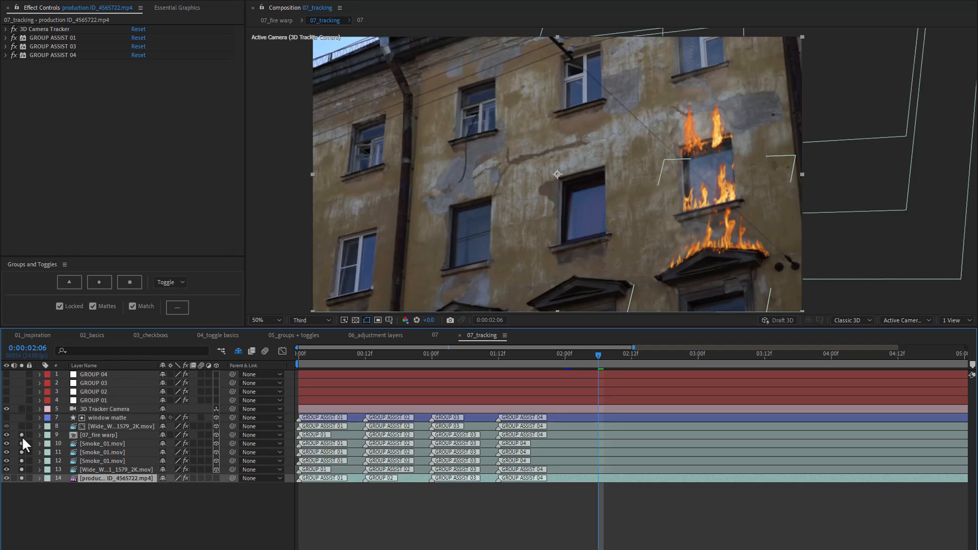
left_click(22, 426)
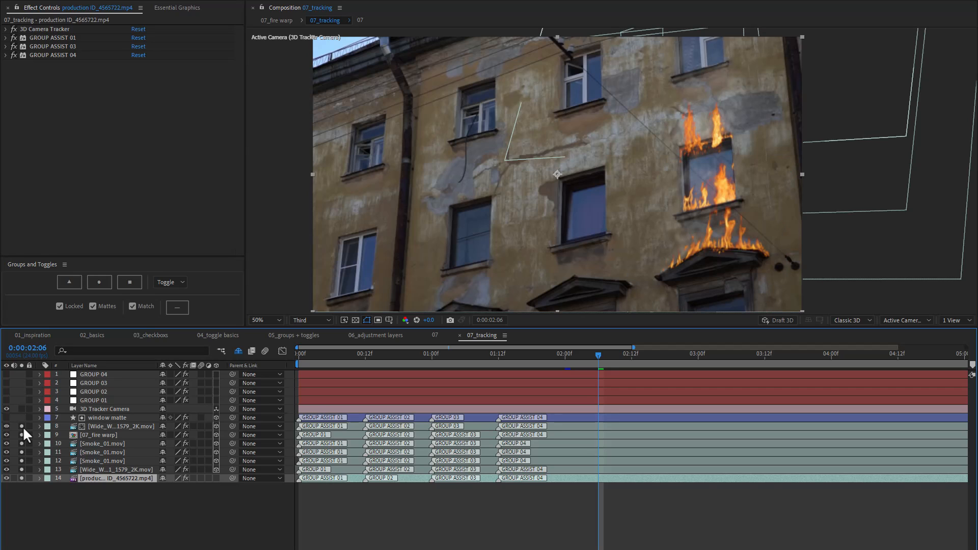
left_click(22, 426)
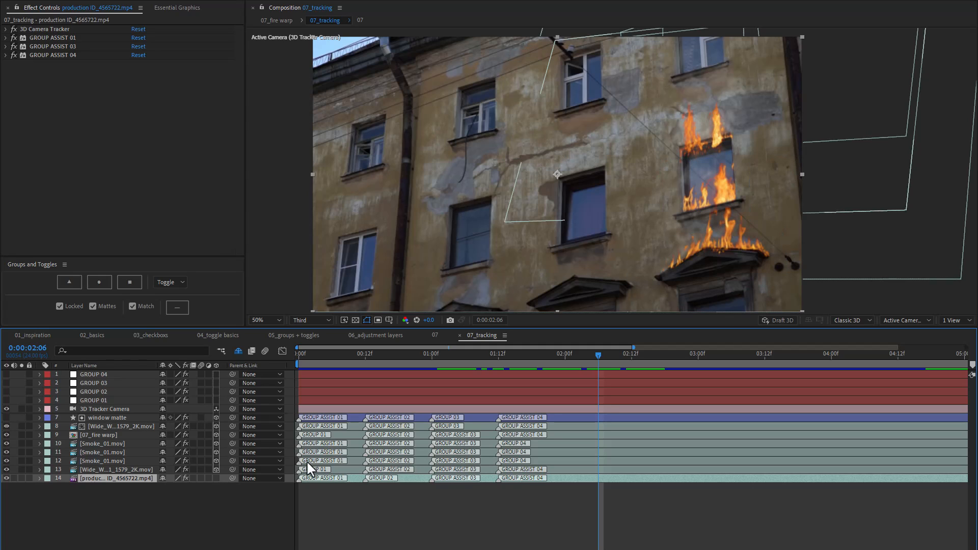
Open the 07 composition, hide the Supercomp layer and show only 08 fire_GROUP 02.
key("Tab")
left_click(326, 492)
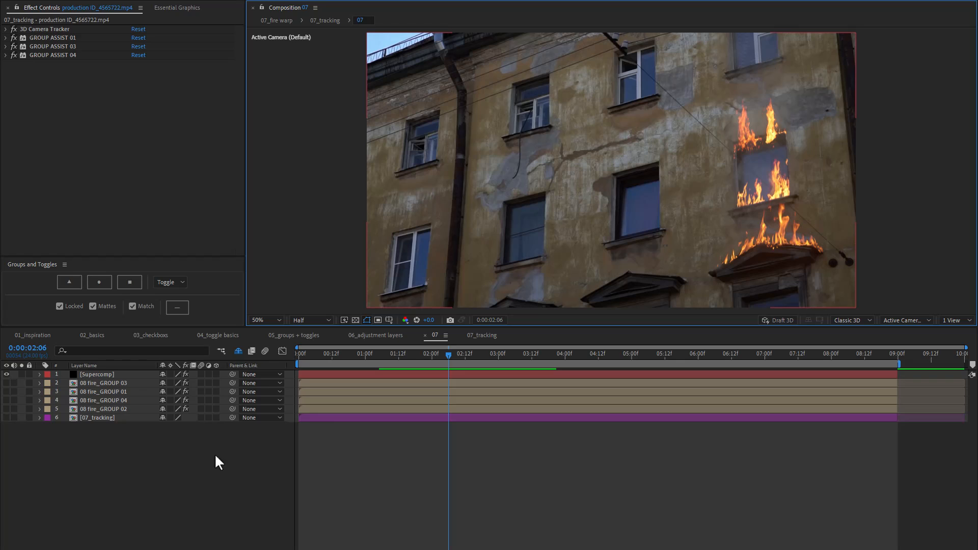
left_click(7, 374)
left_click(7, 409)
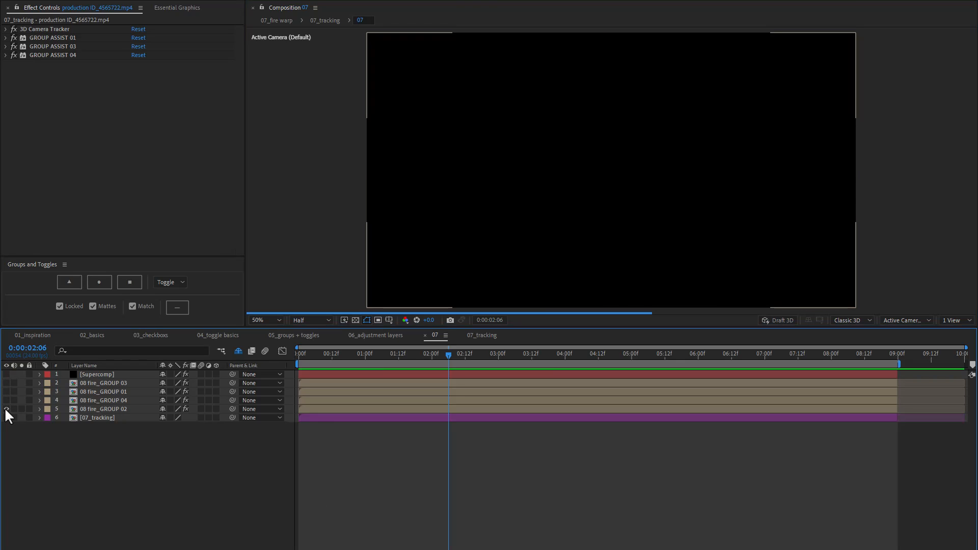
left_click(103, 409)
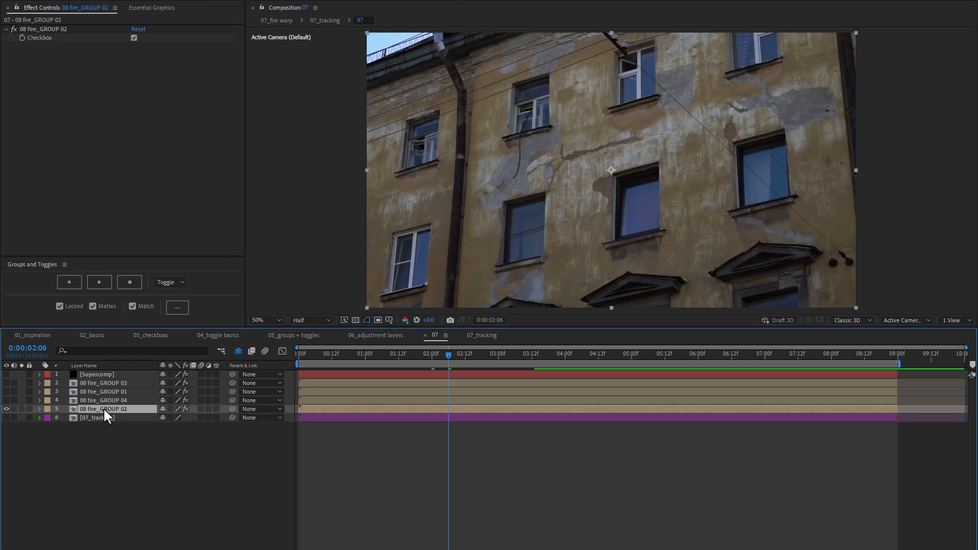
Toggle the visibility of 08 fire_GROUP 02 and 08 fire_GROUP 04 to compare what each contributes, leaving both visible.
left_click(7, 408)
left_click(6, 409)
left_click(6, 401)
left_click(6, 401)
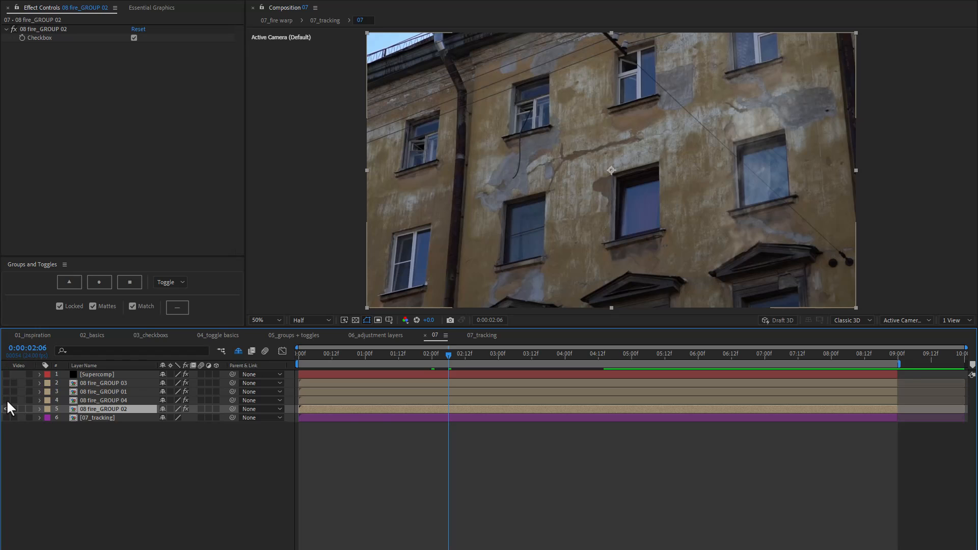
left_click(8, 400)
left_click(7, 398)
left_click(6, 400)
Show 08 fire_GROUP 01, 08 fire_GROUP 03 and the Supercomp layer one after another to rebuild the full shot.
left_click(5, 392)
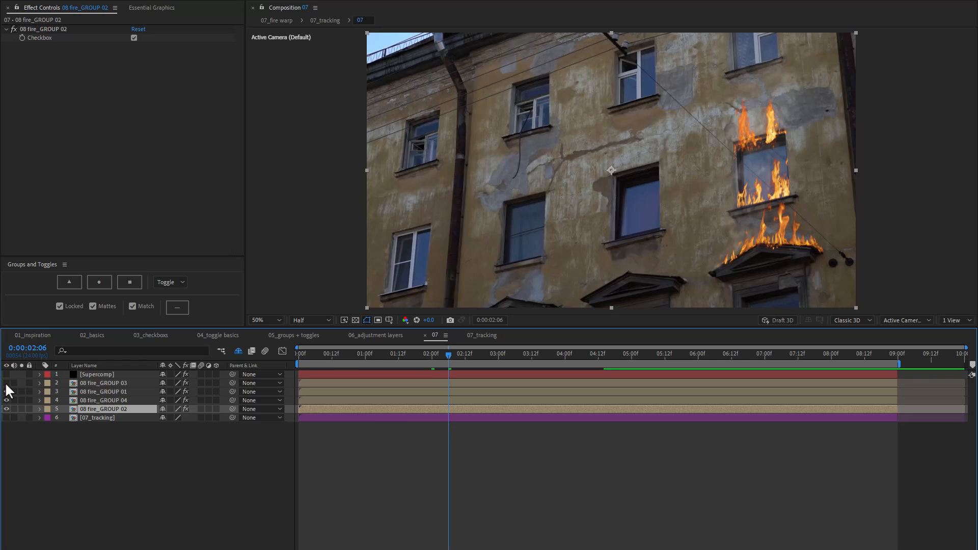
left_click(5, 382)
left_click(6, 374)
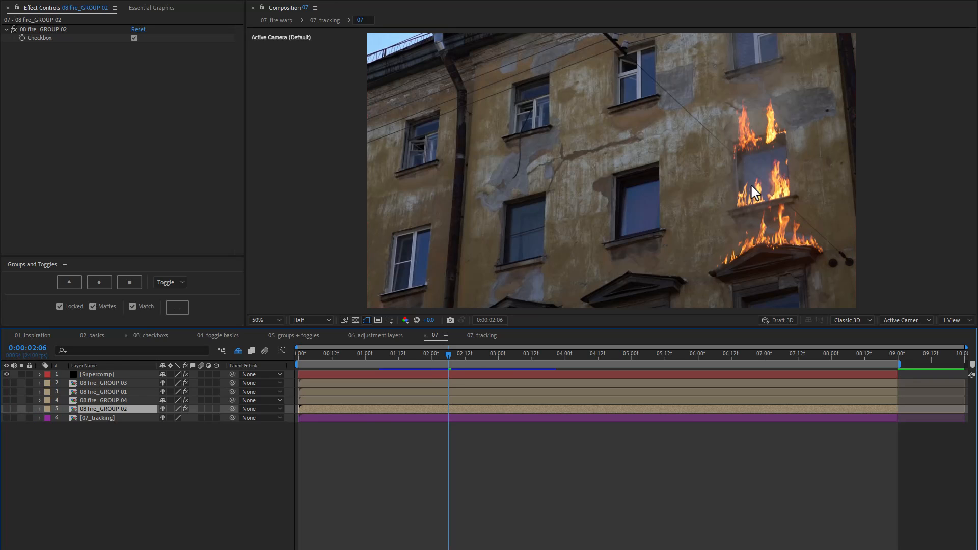
Show the 08 fire_GROUP 01 layer and solo it.
left_click(87, 391)
left_click(7, 391)
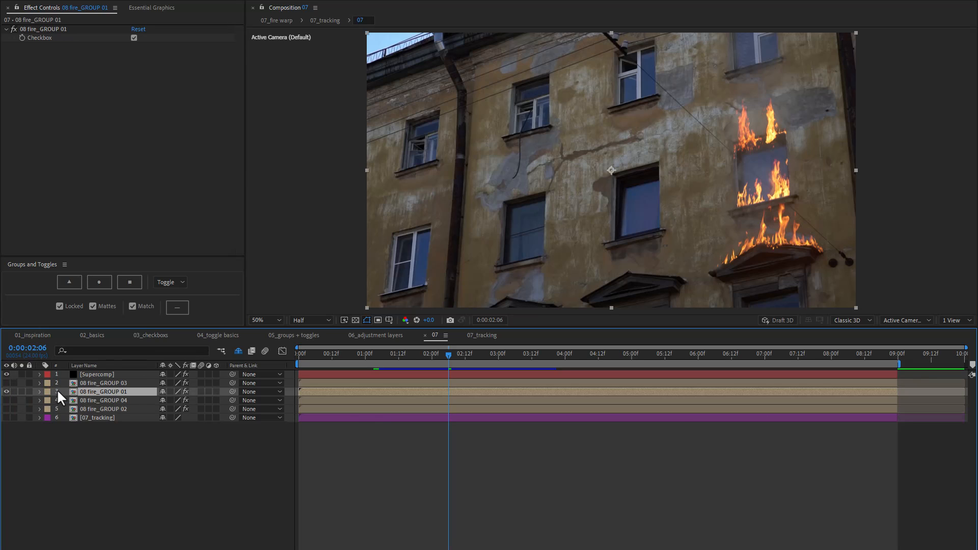
key("alt+s")
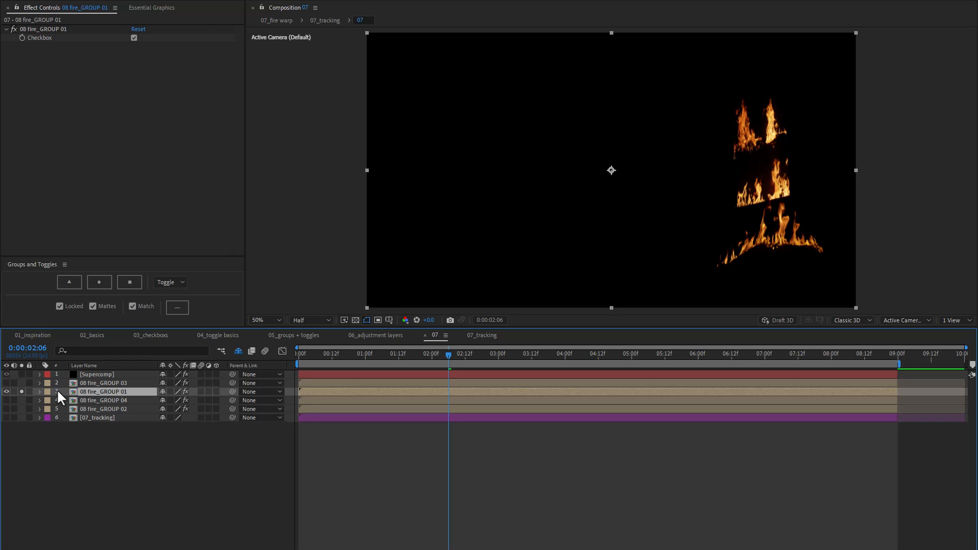
Show and solo 08 fire_GROUP 02 together with GROUP 01, and remove its solo and hide it again.
left_click(77, 407)
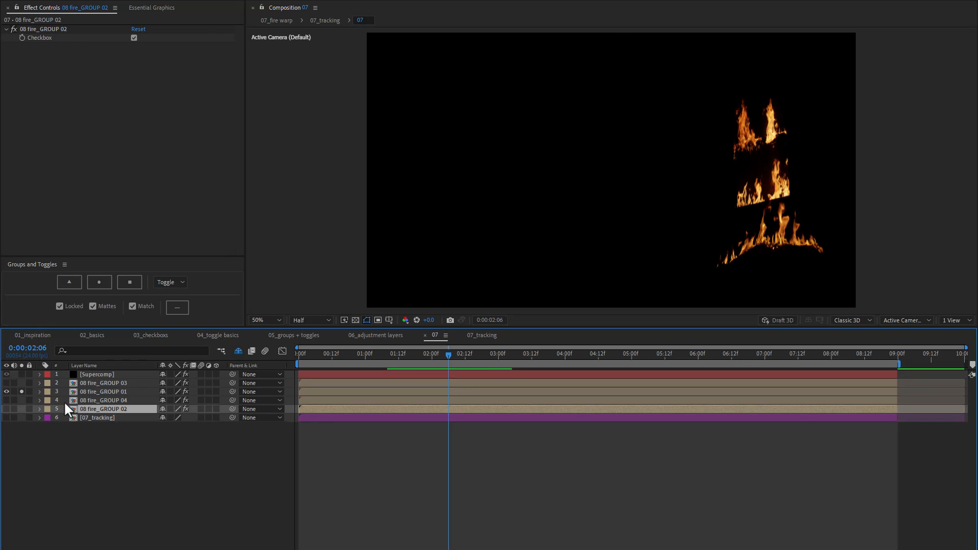
left_click(6, 408)
left_click(22, 409)
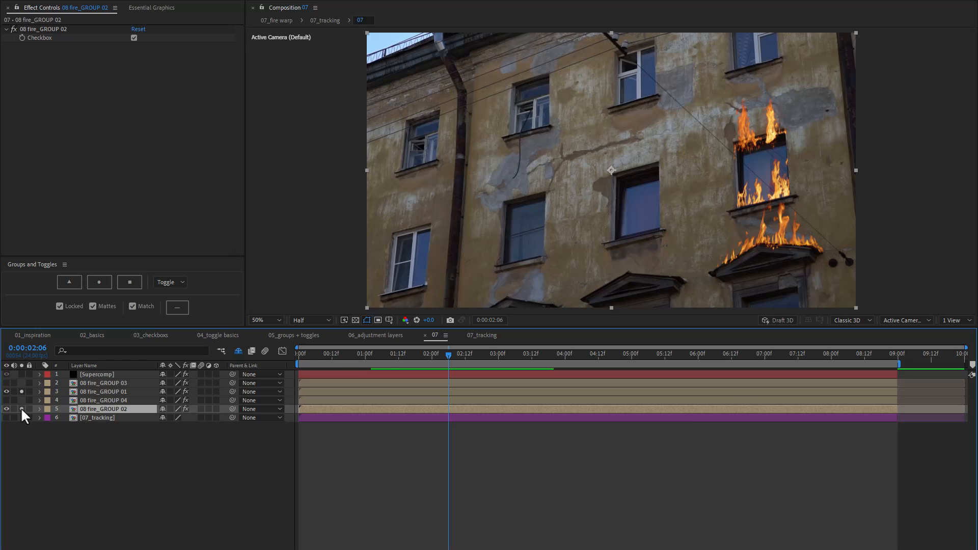
left_click(21, 408)
left_click(7, 408)
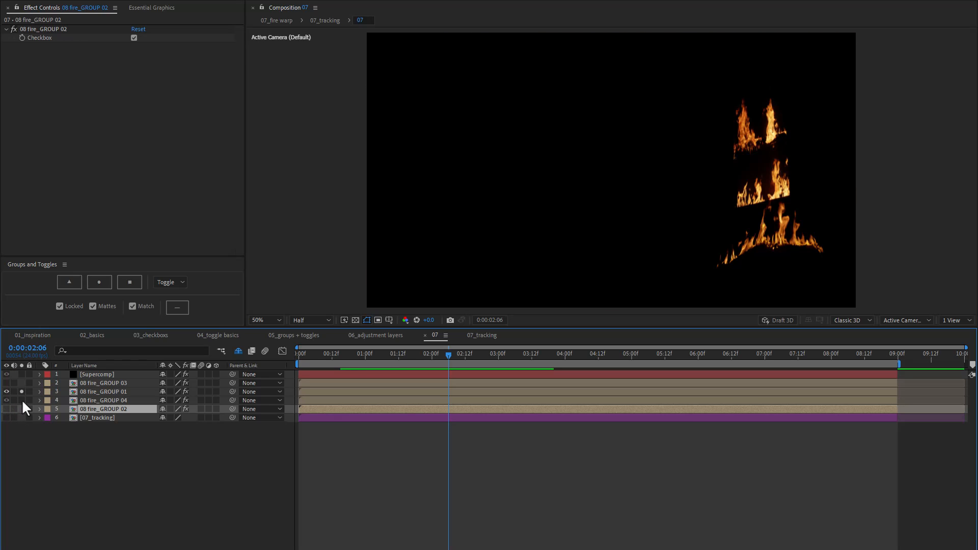
Solo 08 fire_GROUP 04 in place of 08 fire_GROUP 01 and scrub the timeline to review it.
left_click(21, 400)
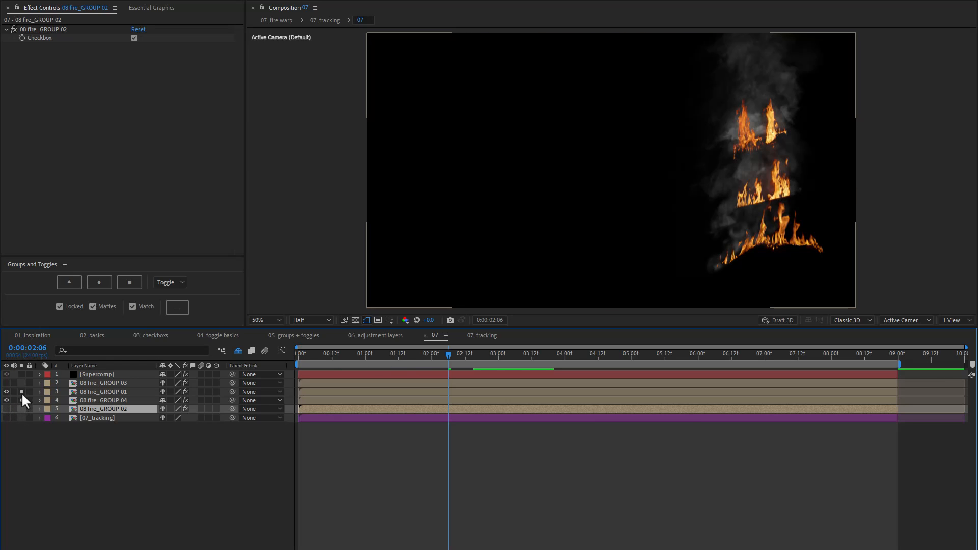
left_click(21, 391)
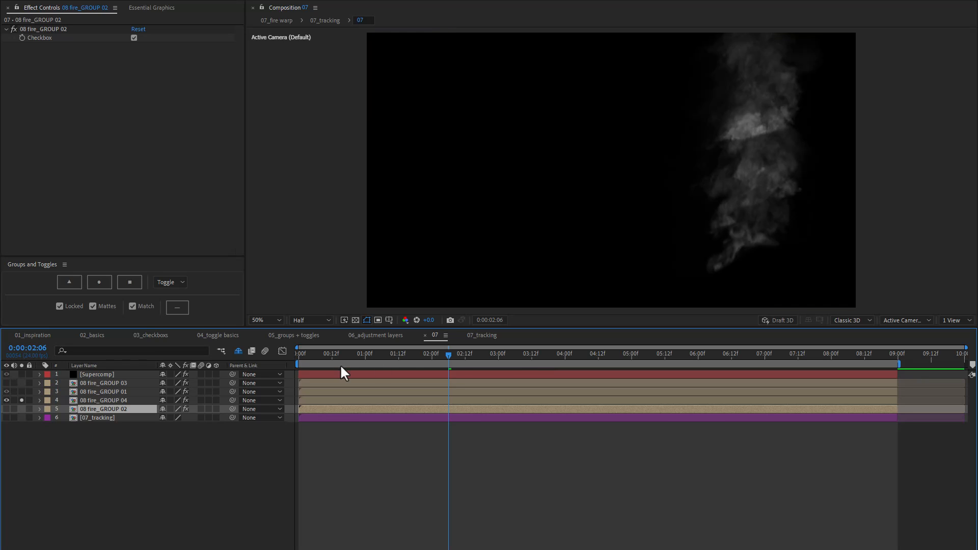
mouse_move(448, 355)
left_mouse_down()
mouse_move(401, 356)
mouse_move(511, 350)
mouse_move(421, 359)
mouse_move(461, 360)
left_mouse_up()
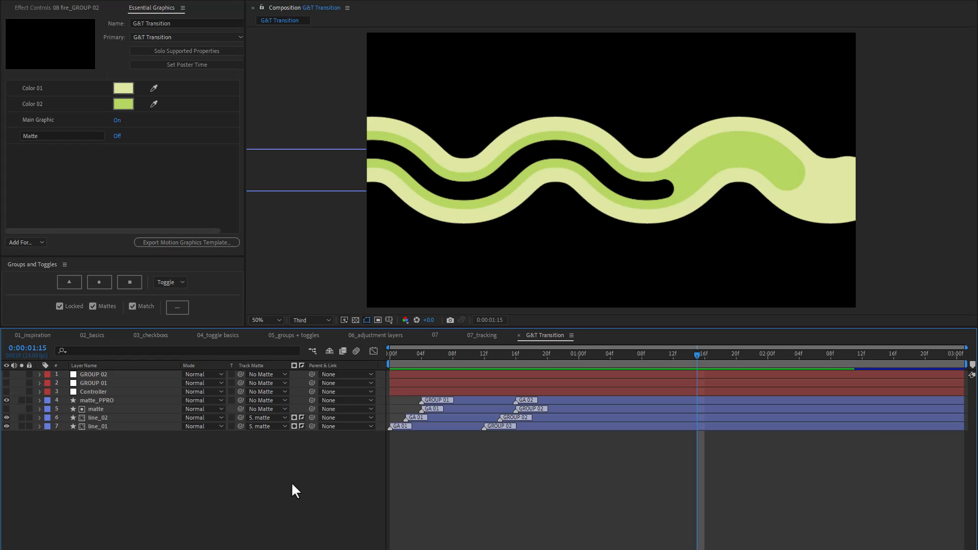
Scrub through the G&T Transition composition, and switch Main Graphic off and Matte on to preview the matte.
left_click_drag(409, 352, 800, 334)
left_click_drag(657, 351, 695, 333)
left_click(118, 121)
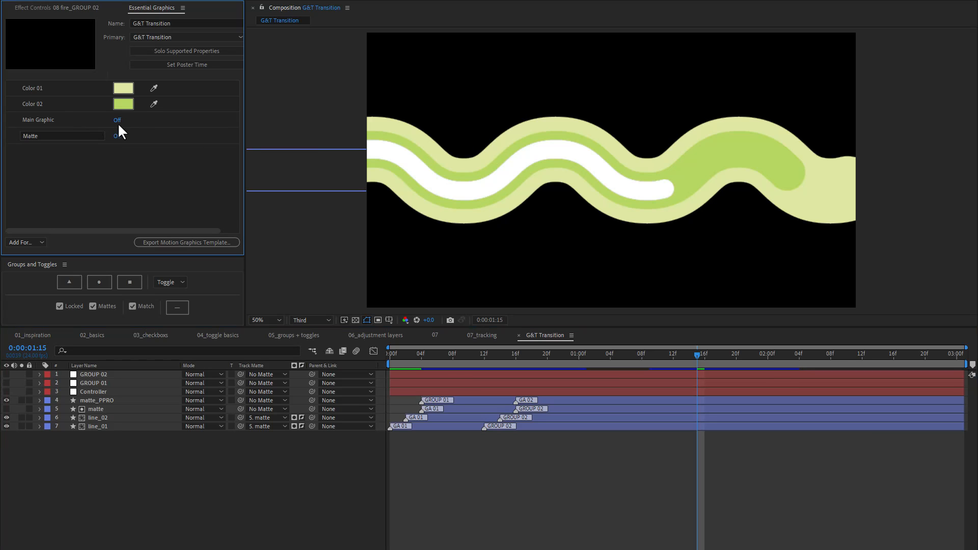
left_click(117, 136)
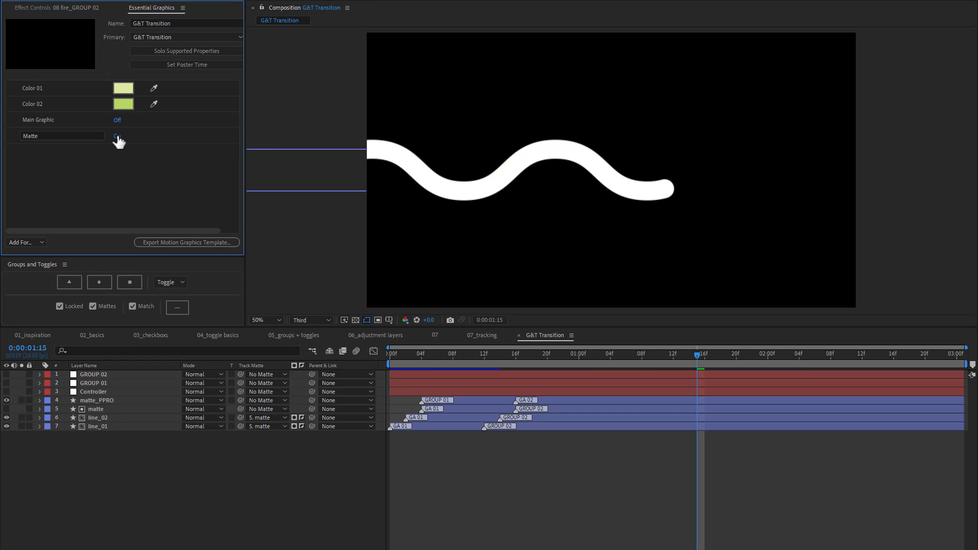
mouse_move(696, 353)
left_mouse_down()
mouse_move(518, 355)
mouse_move(860, 332)
mouse_move(640, 343)
mouse_move(828, 327)
mouse_move(699, 339)
left_mouse_up()
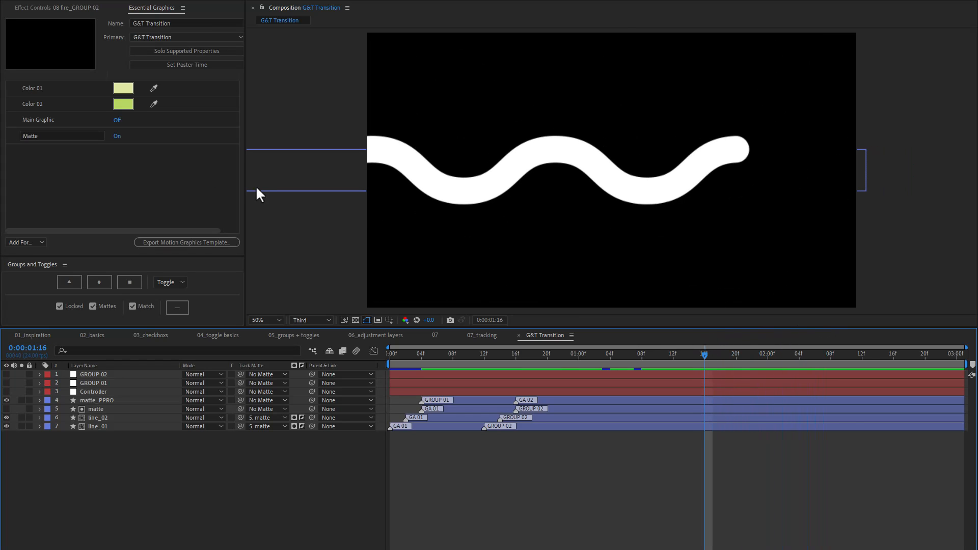
Switch Matte off and Main Graphic back on, and scrub through the colored transition.
left_click(115, 136)
left_click(117, 121)
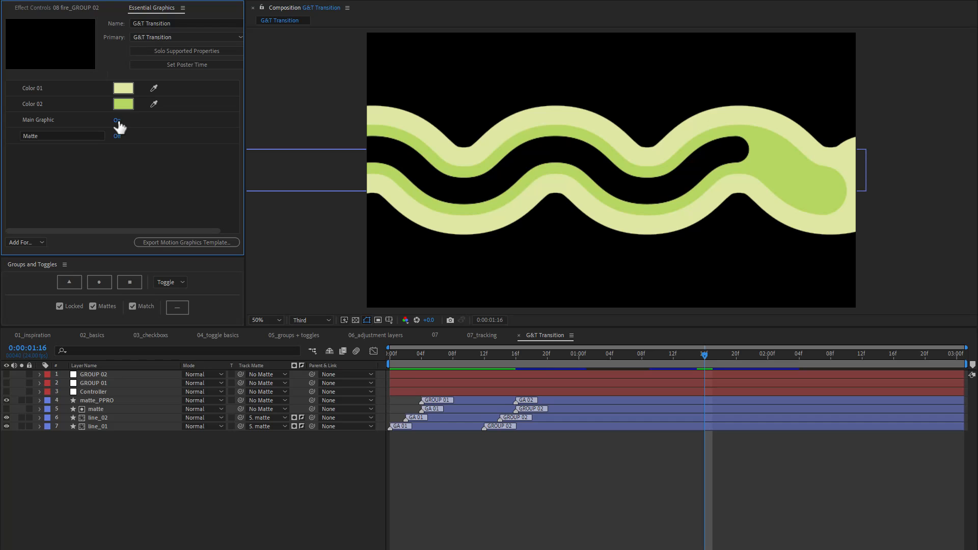
left_click_drag(704, 353, 754, 336)
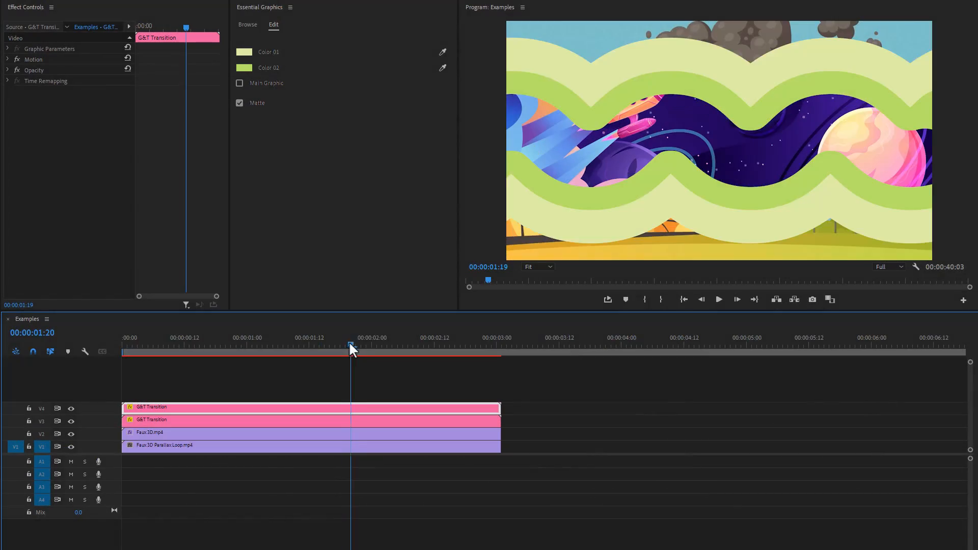
In Premiere Pro, examine the Main Graphic and Matte settings of the G&T Transition clips on V3 and V4.
mouse_move(349, 341)
left_mouse_down()
mouse_move(378, 334)
mouse_move(280, 350)
mouse_move(387, 334)
mouse_move(329, 344)
mouse_move(342, 342)
left_mouse_up()
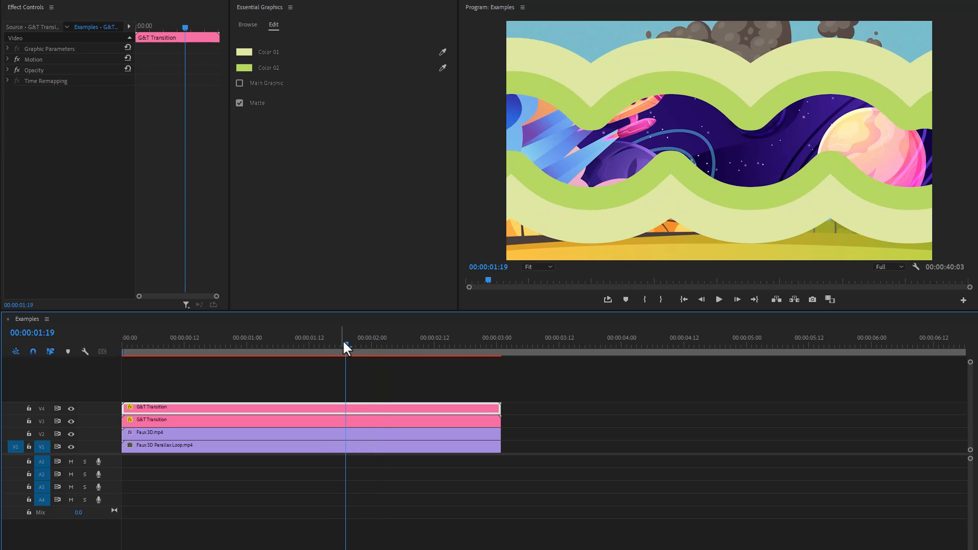
left_click(182, 420)
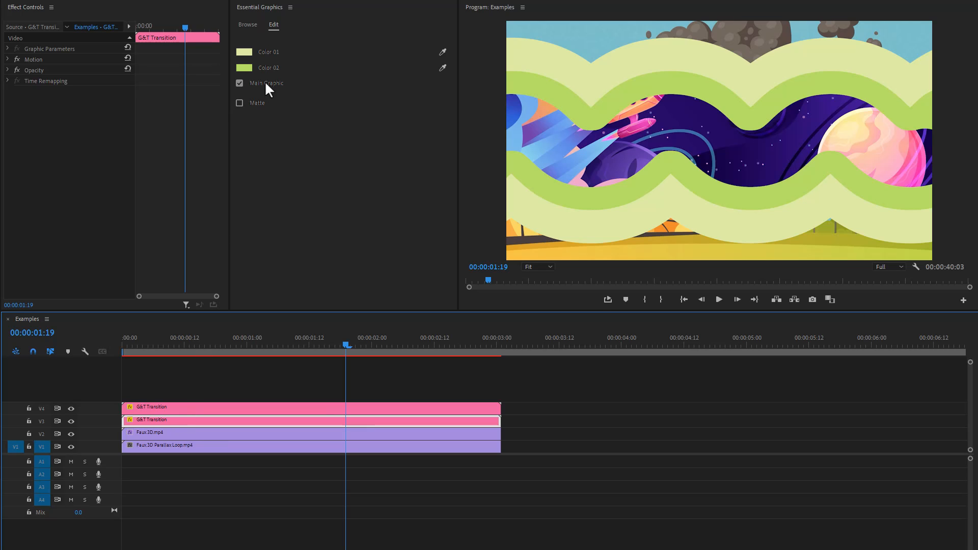
left_click_drag(258, 405, 103, 421)
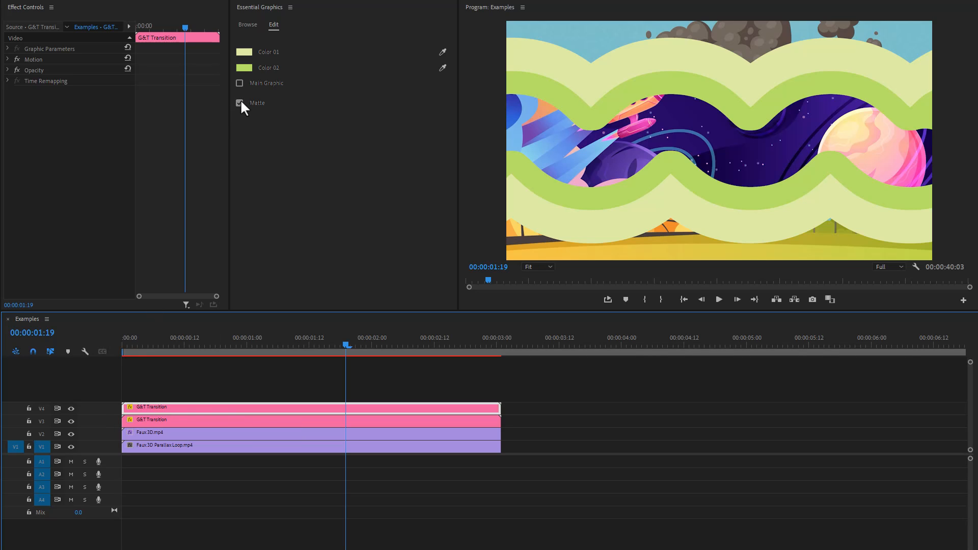
Examine the Track Matte Key settings of the Faux 3D.mp4 clip and scrub through the transition.
left_click(230, 436)
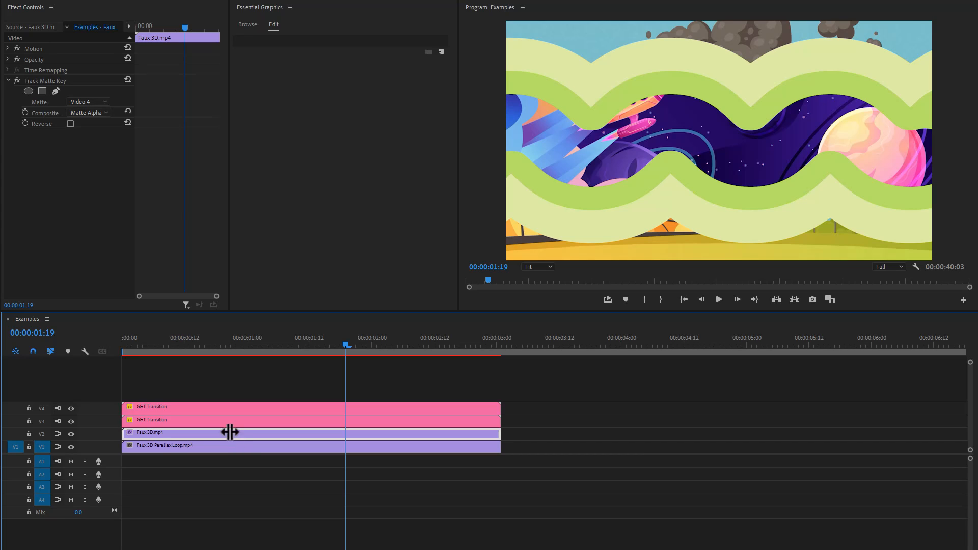
left_click(129, 25)
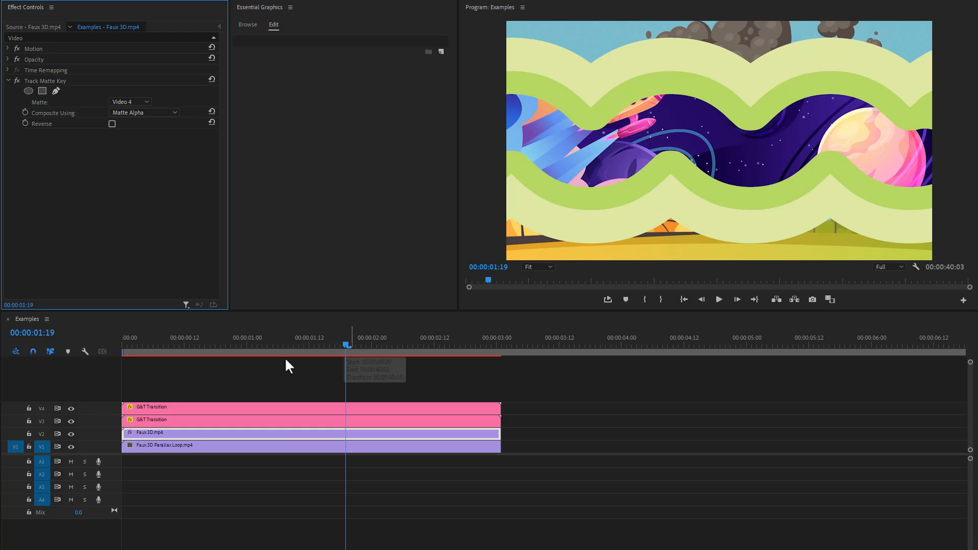
mouse_move(347, 342)
left_mouse_down()
mouse_move(230, 353)
mouse_move(416, 341)
mouse_move(306, 355)
left_mouse_up()
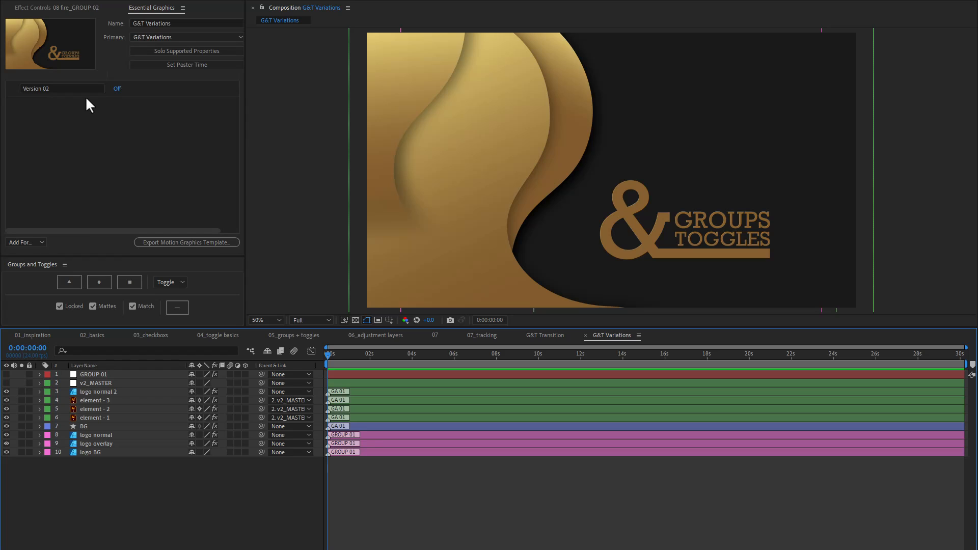
In After Effects, toggle Version 02 in G&T Variations and solo the logo normal, logo overlay and logo BG layers for comparison.
left_click(117, 88)
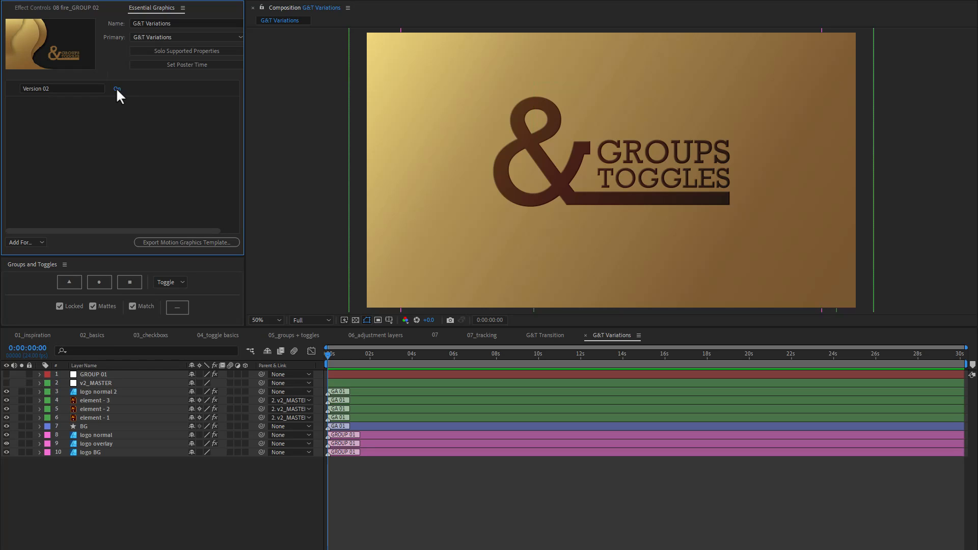
left_click(117, 90)
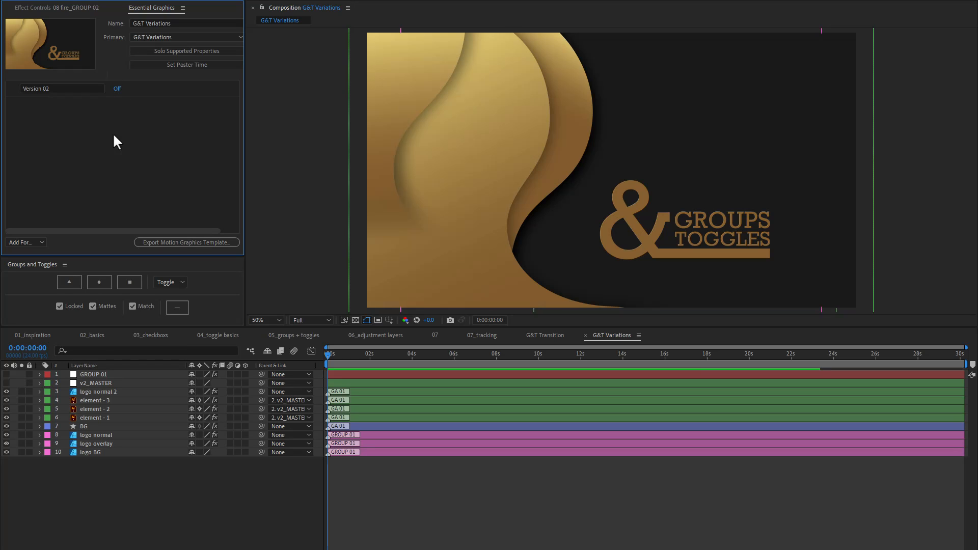
left_click(96, 434)
left_click(96, 452, "shift")
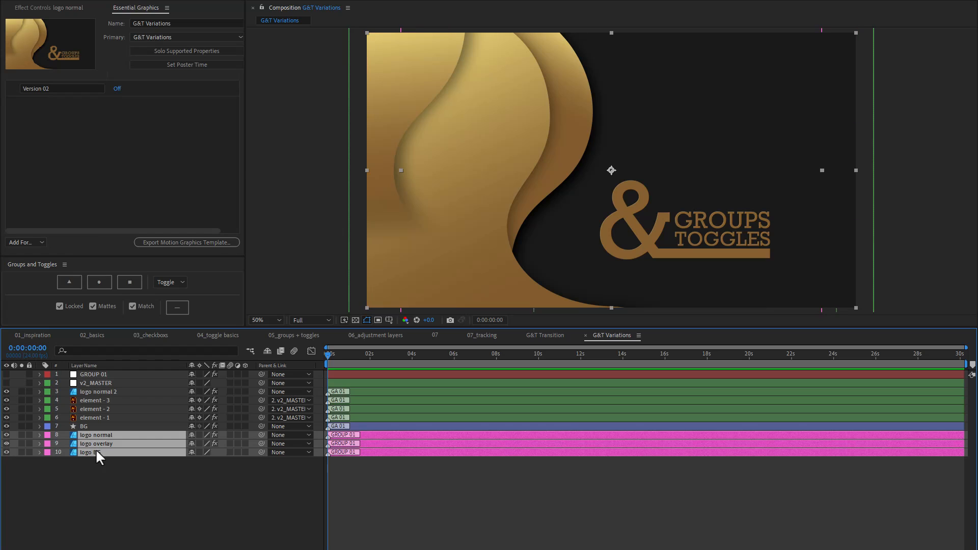
left_click(22, 436)
left_click(117, 88)
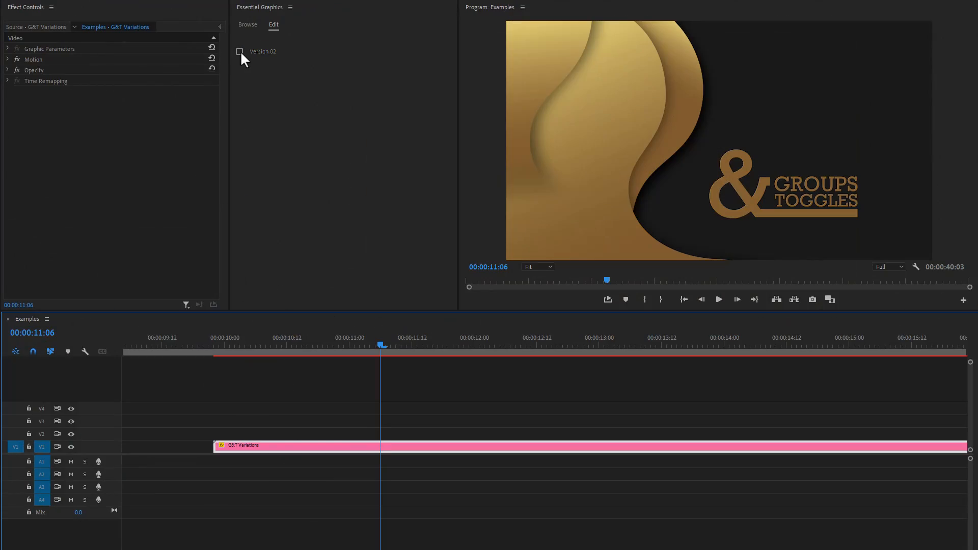
In Premiere Pro, toggle Version 02 on the G&T Variations clip to compare both designs and leave it enabled.
left_click(240, 52)
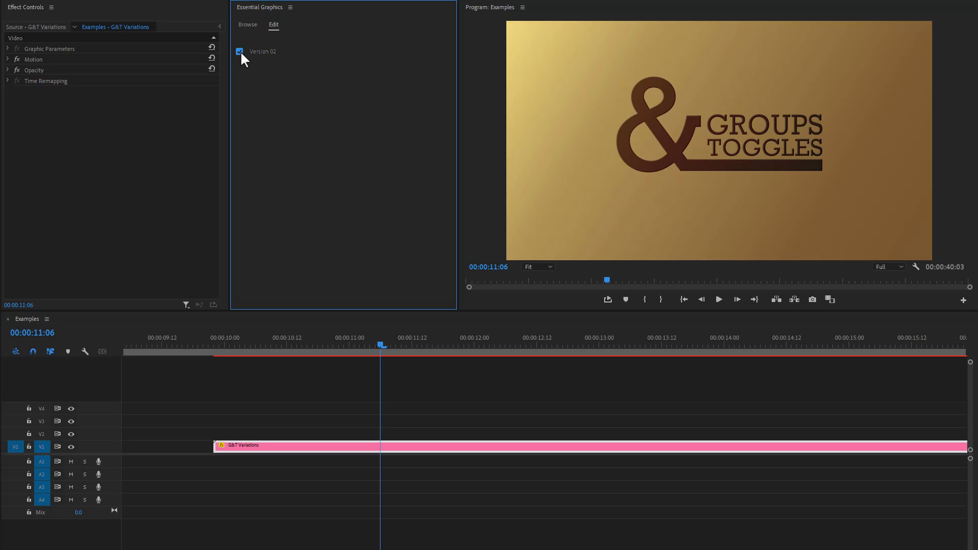
left_click(240, 51)
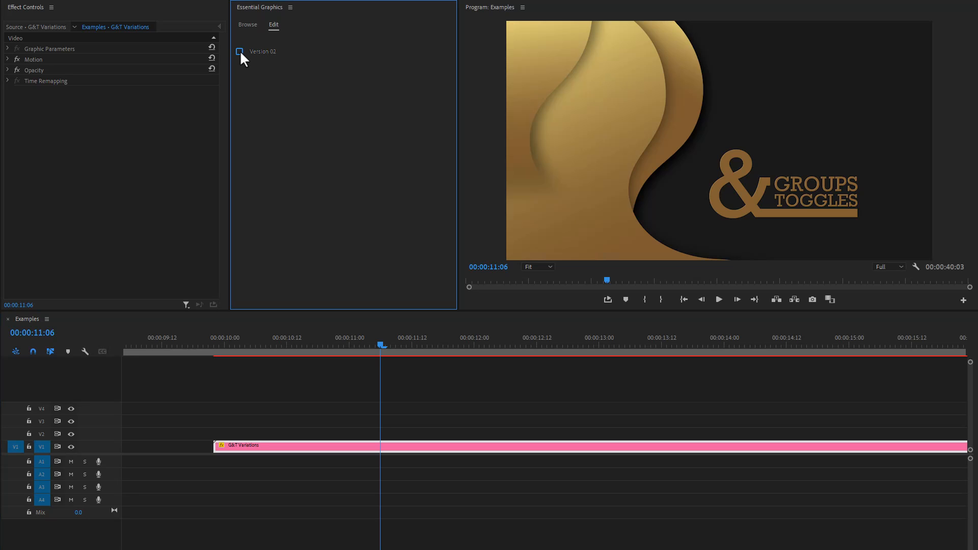
left_click(240, 52)
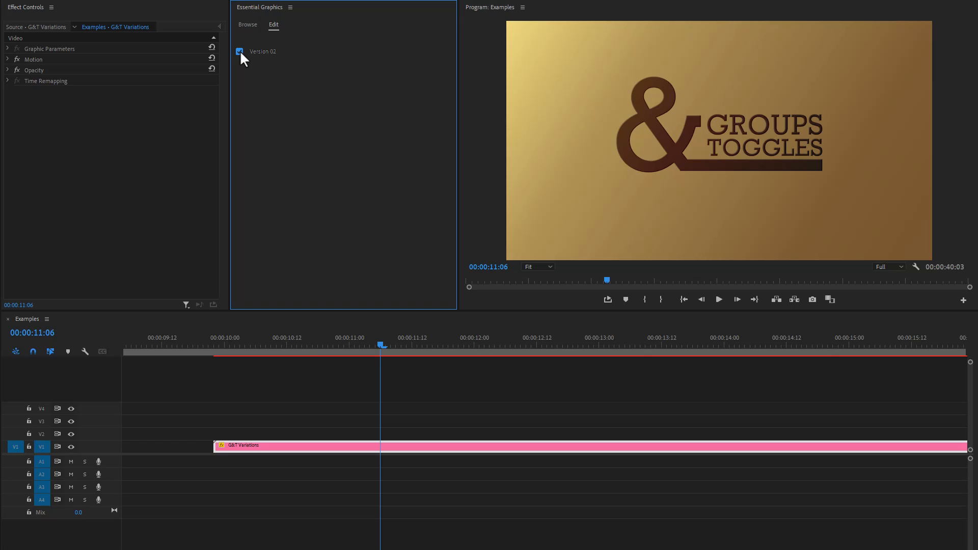